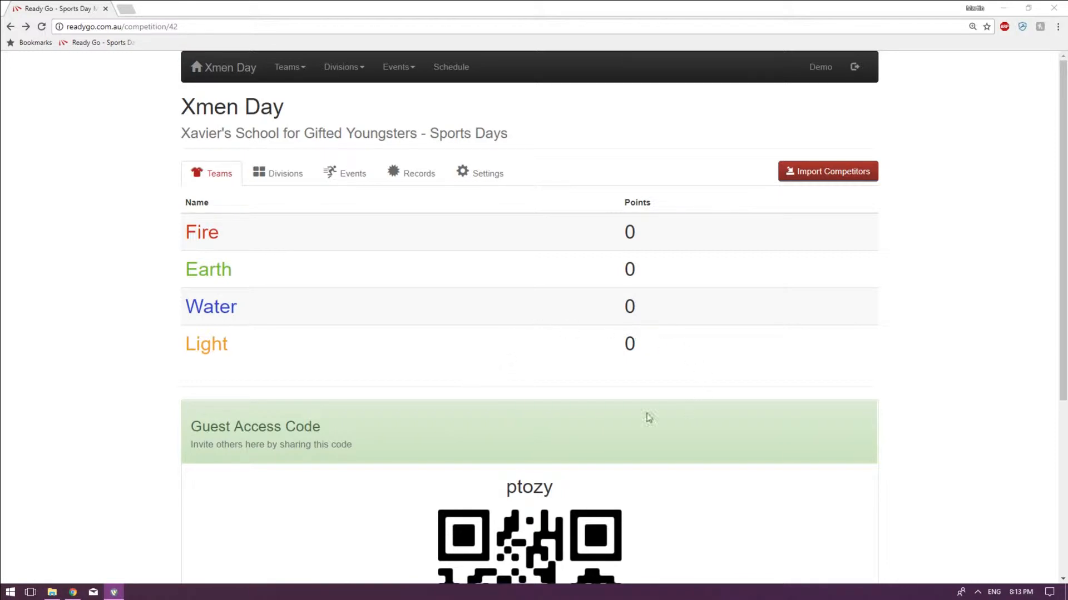
Step: Open the attempts data sheet for the OB division of the Long Jump event
click(351, 178)
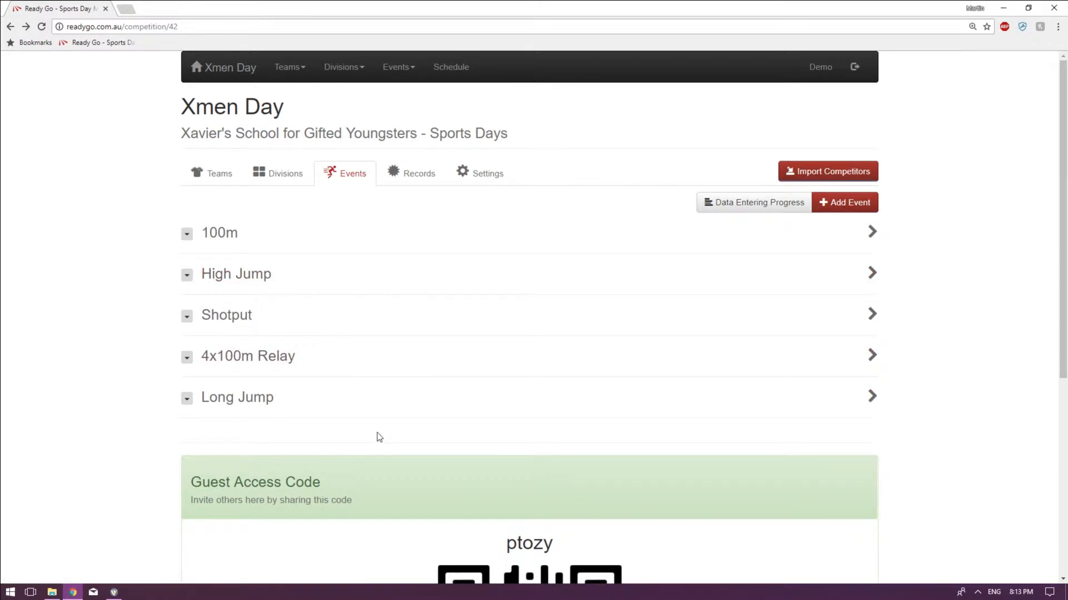
click(246, 401)
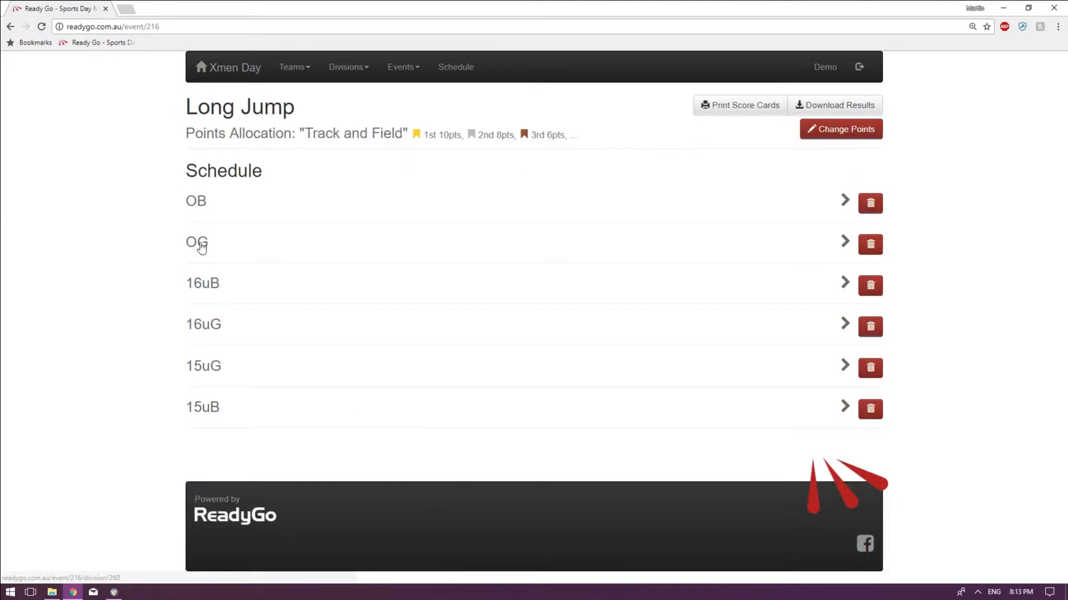
click(196, 200)
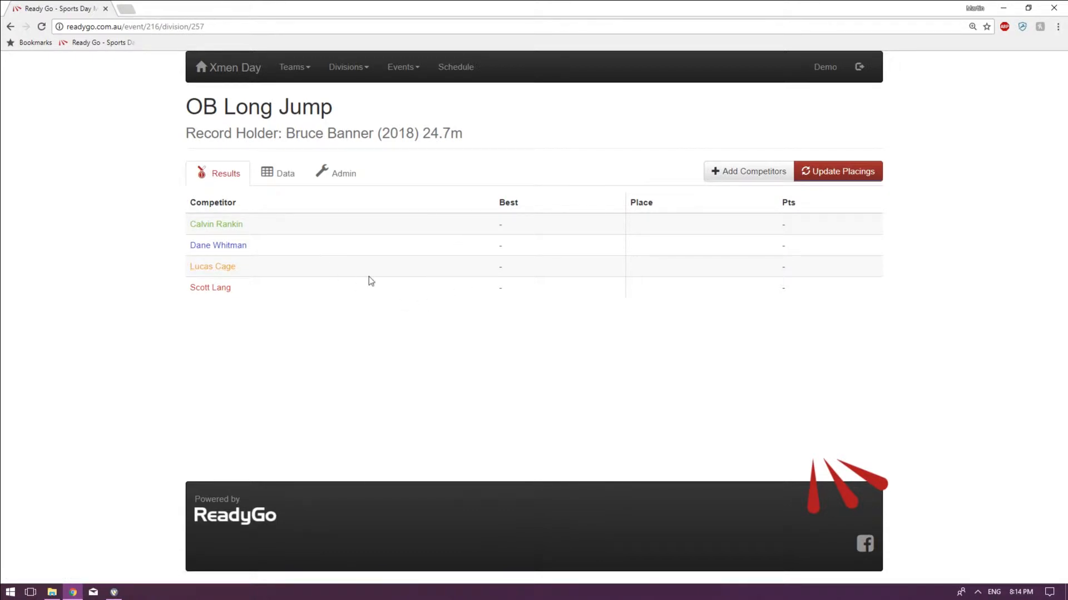
click(281, 176)
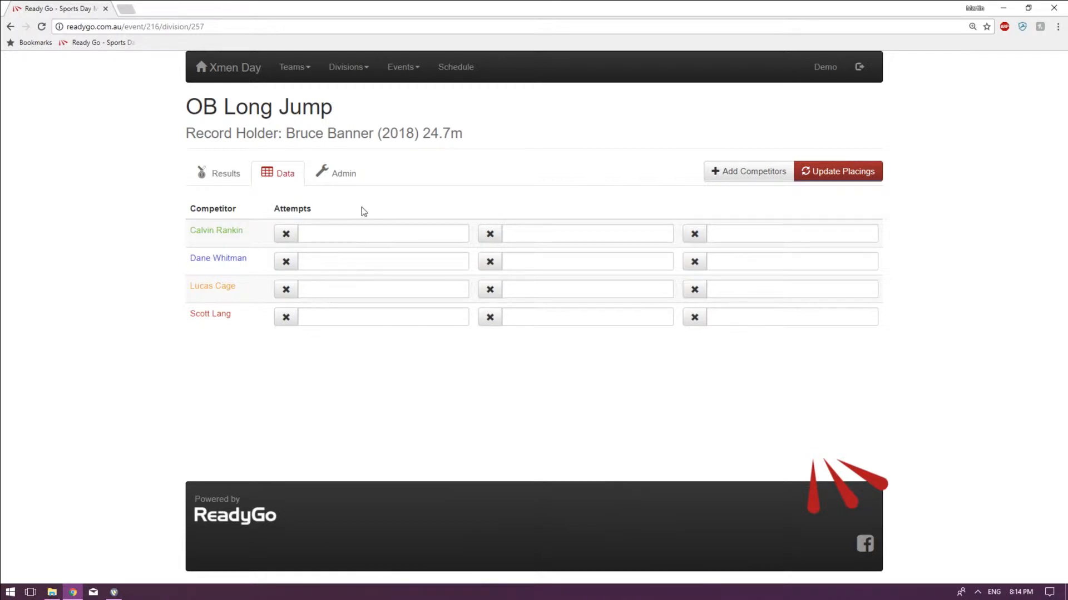
Step: Record 5.78m as the first attempt of the first listed competitor
click(389, 233)
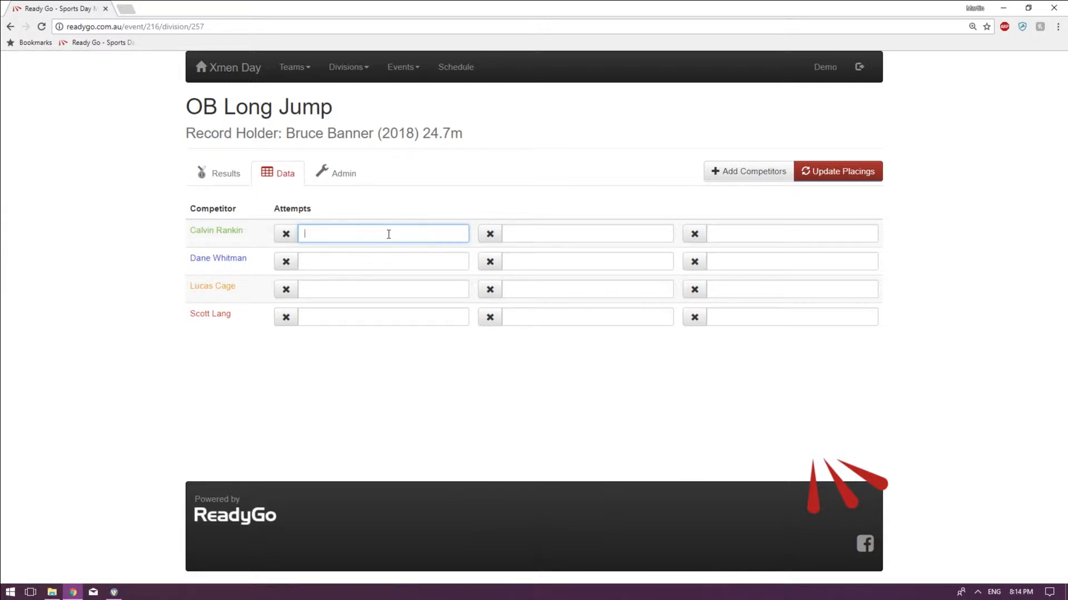
text(5.78)
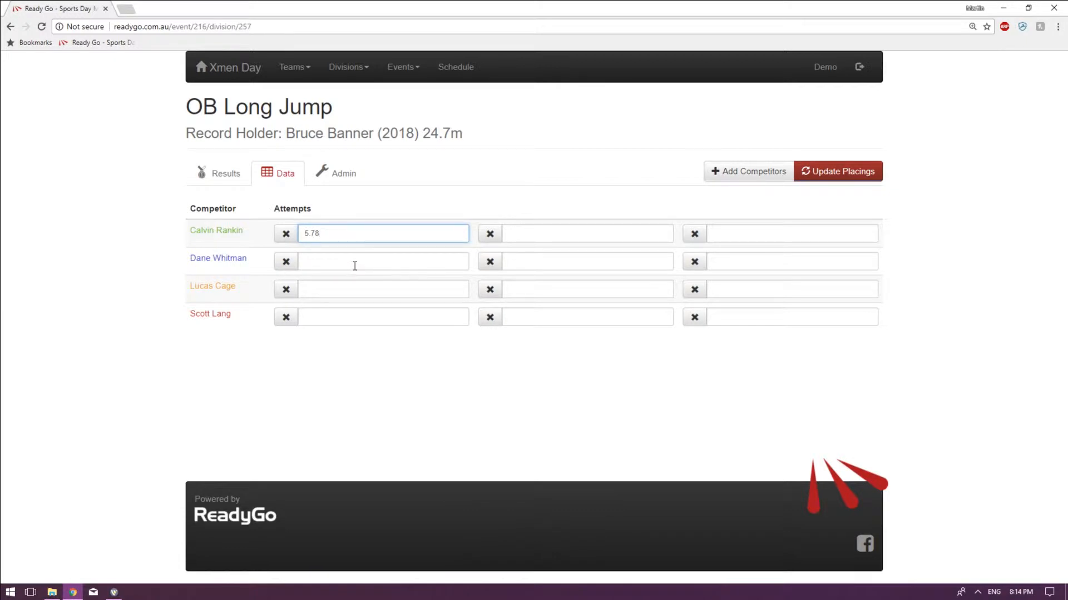
text(m)
click(355, 265)
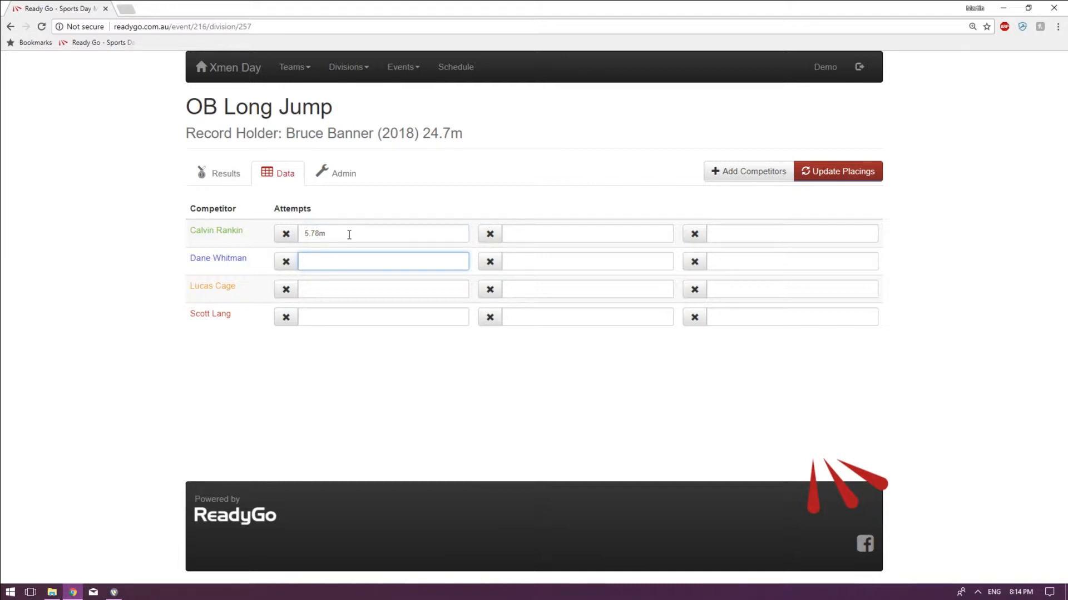
Step: Correct the first competitor's first attempt to 5.79m
click(335, 239)
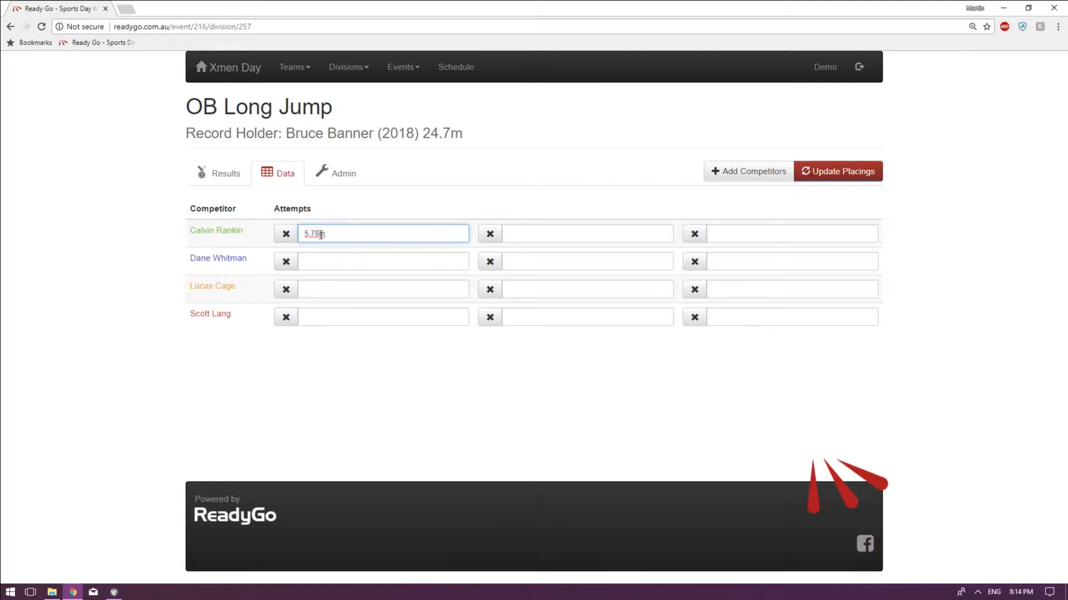
drag(320, 236, 317, 238)
text(9)
click(342, 258)
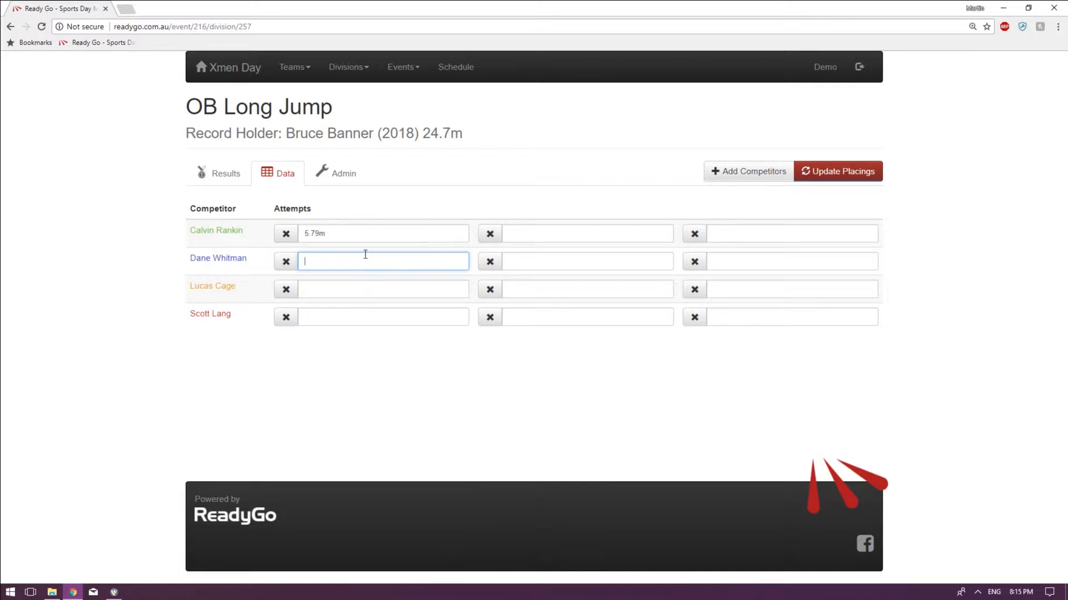
Step: Mark the first competitor's second attempt as a foul and record 6.4m for the third attempt
click(573, 233)
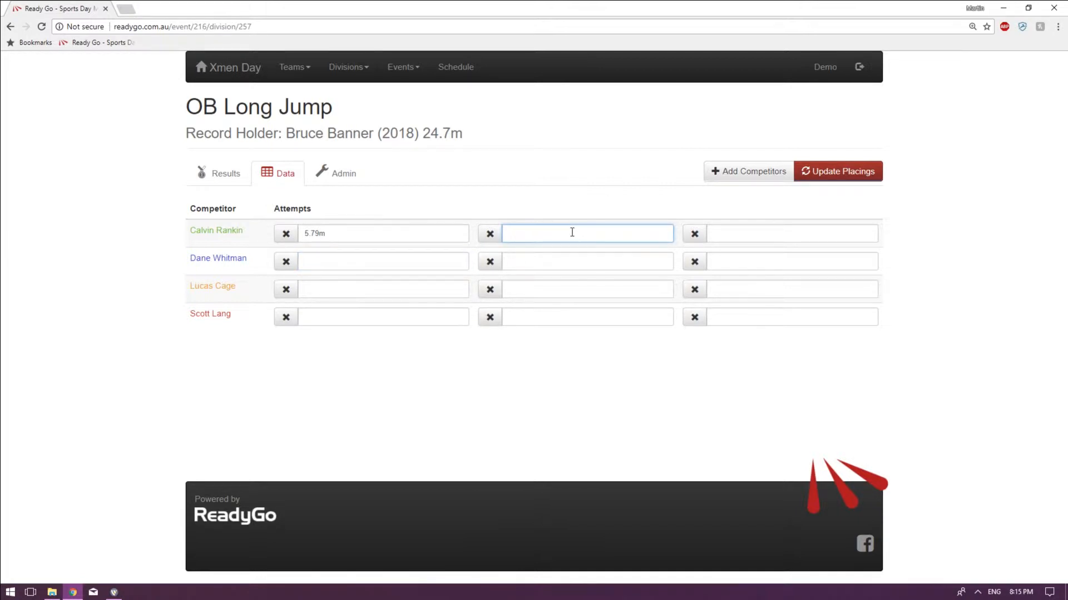
click(490, 236)
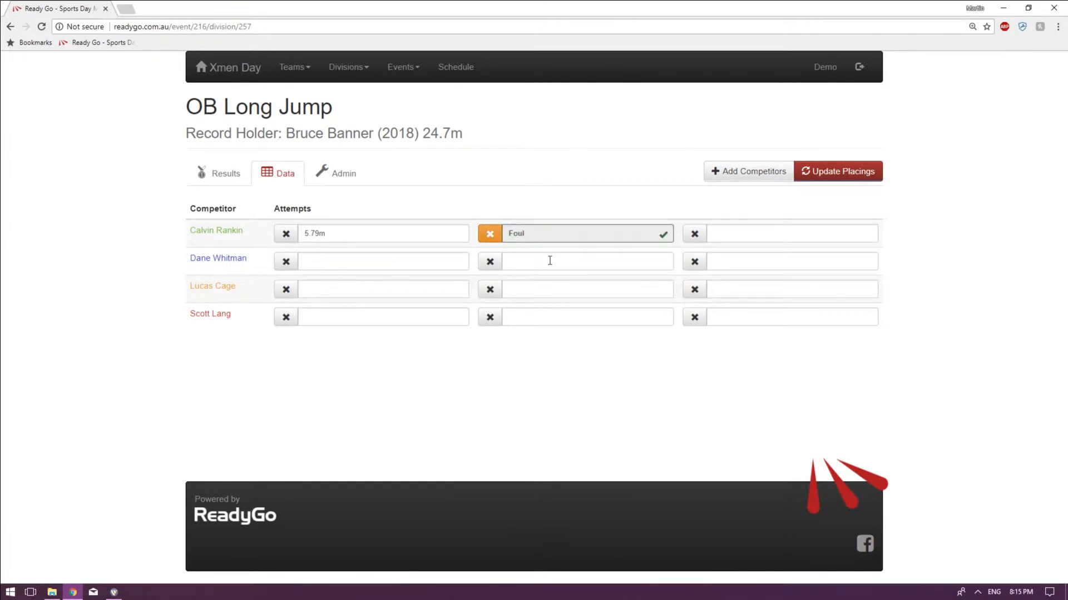
click(728, 233)
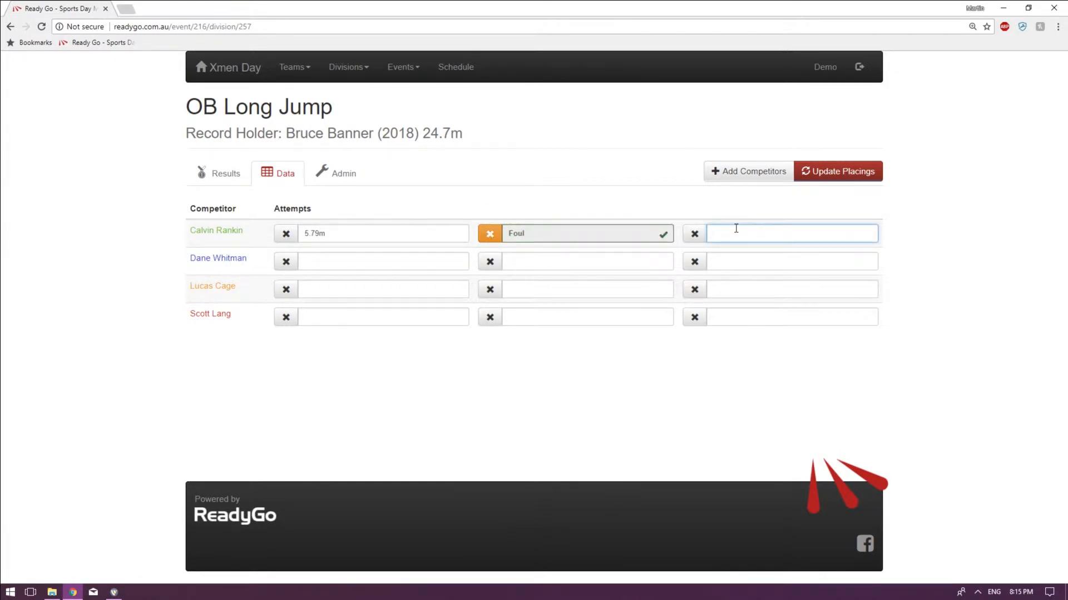
text(6)
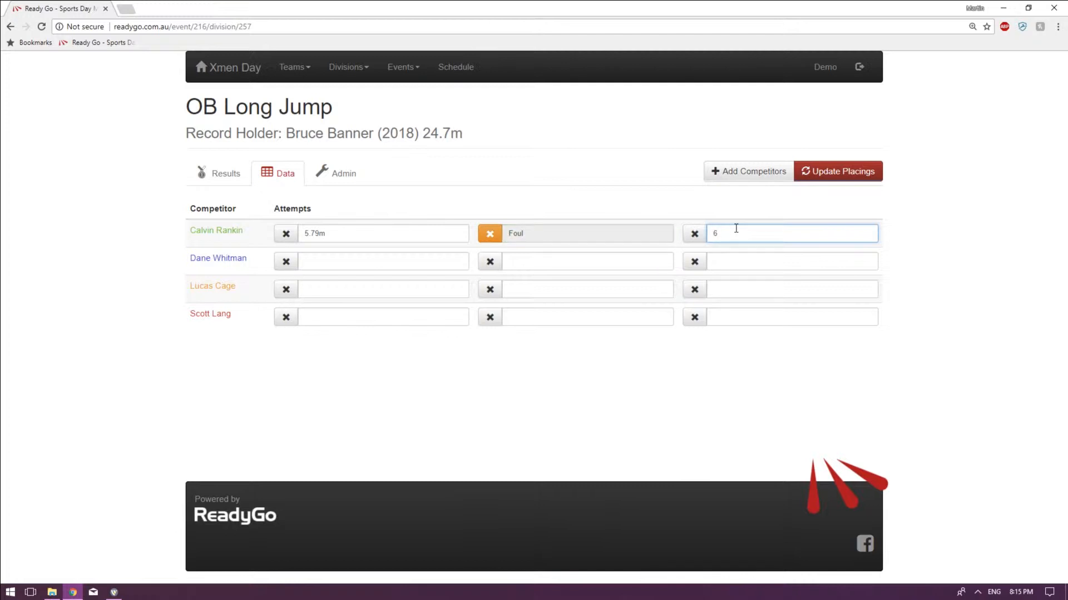
text(.4m)
key(BackSpace)
text(fsgsfa)
click(743, 266)
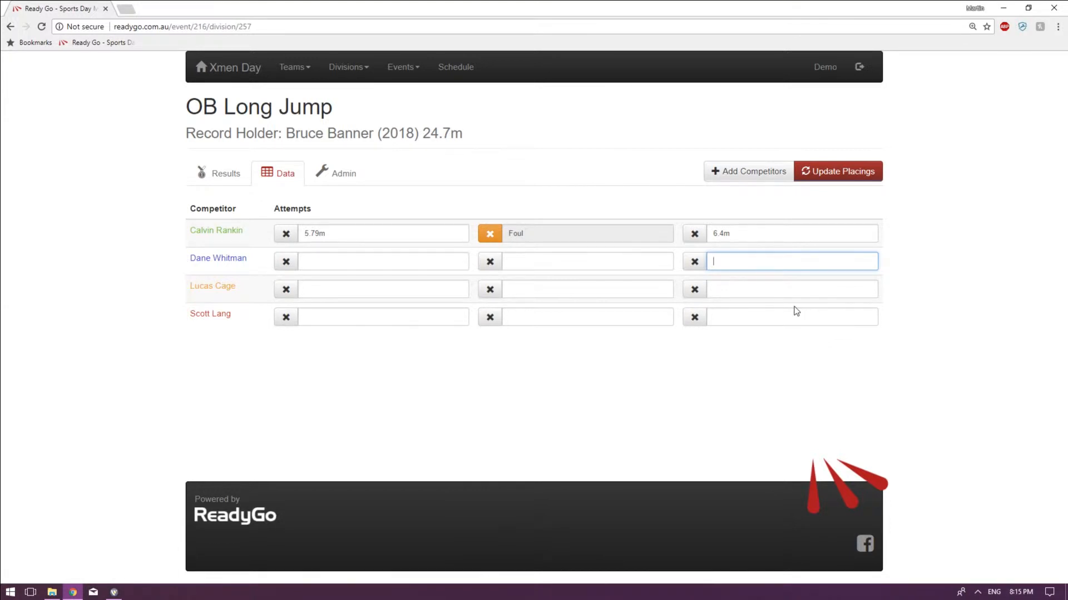
Step: Record the second competitor's three attempts as 6.39, 5.3 and 3.1 metres
click(366, 256)
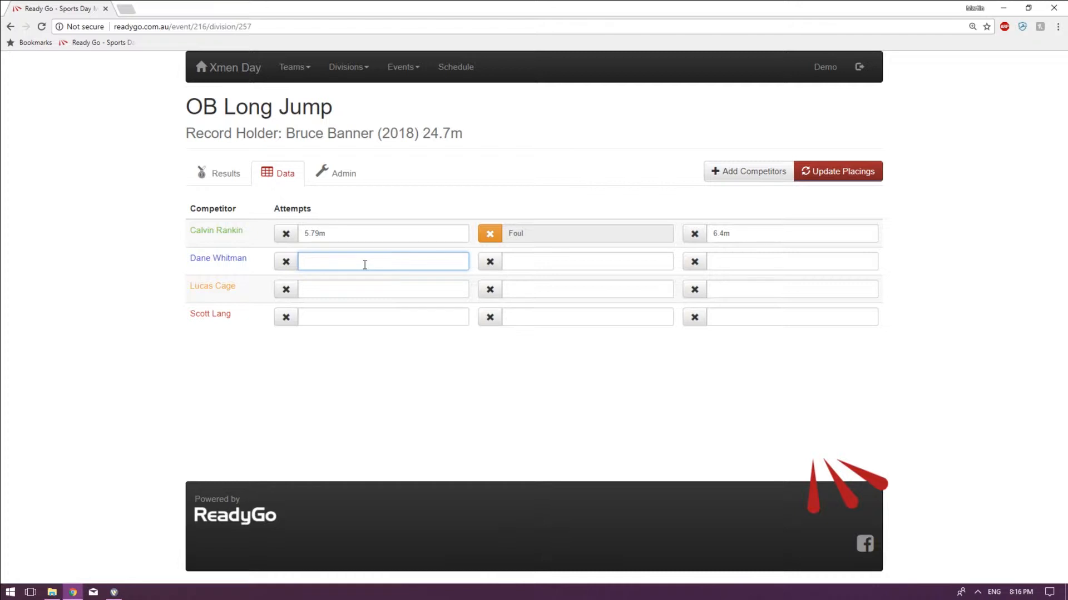
text(6.39)
click(364, 287)
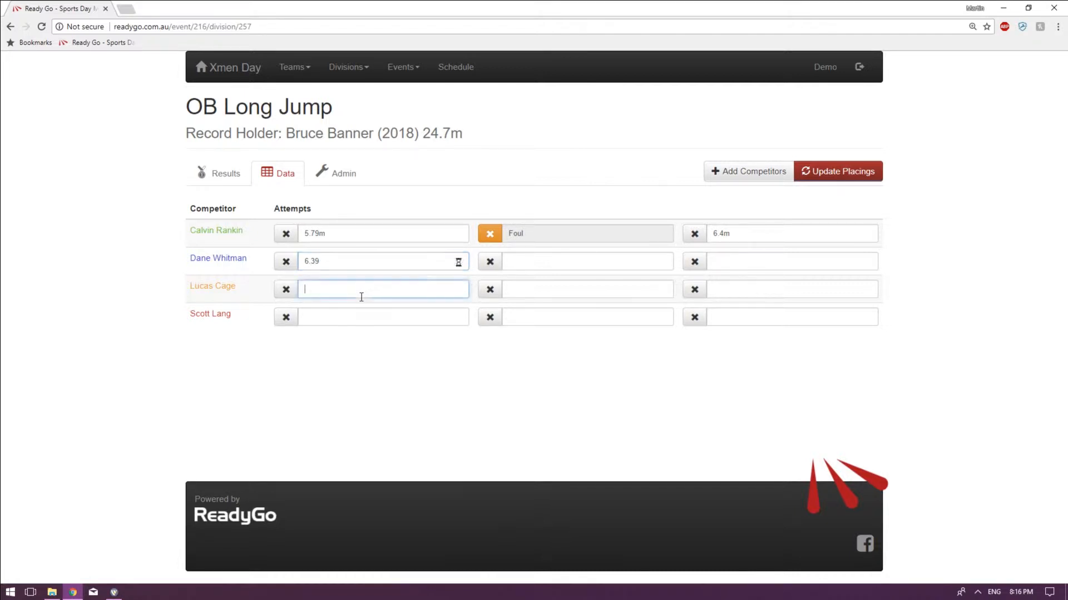
click(734, 232)
click(387, 253)
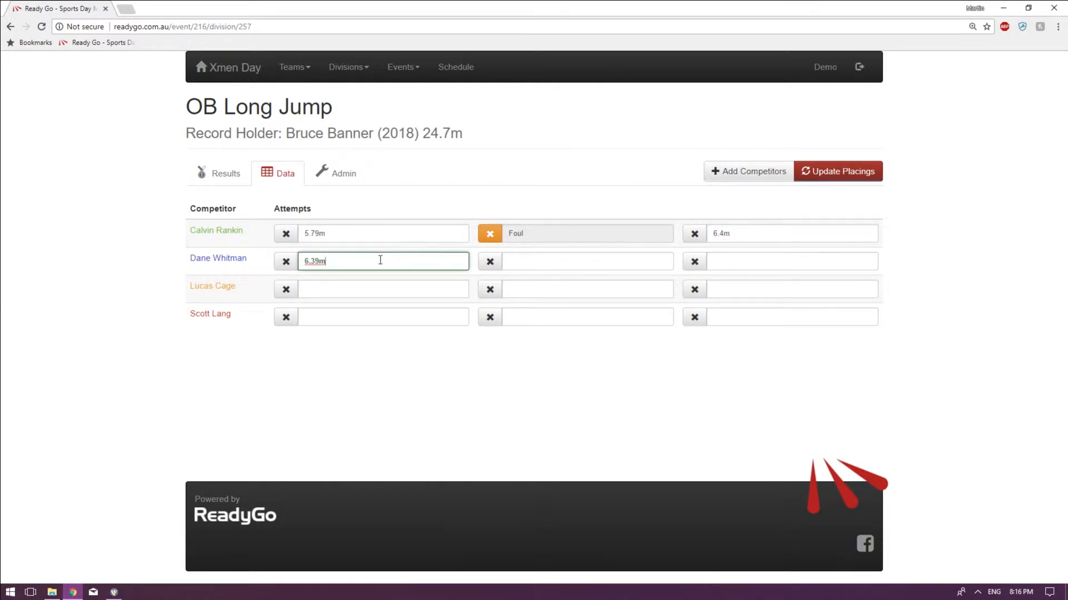
click(548, 265)
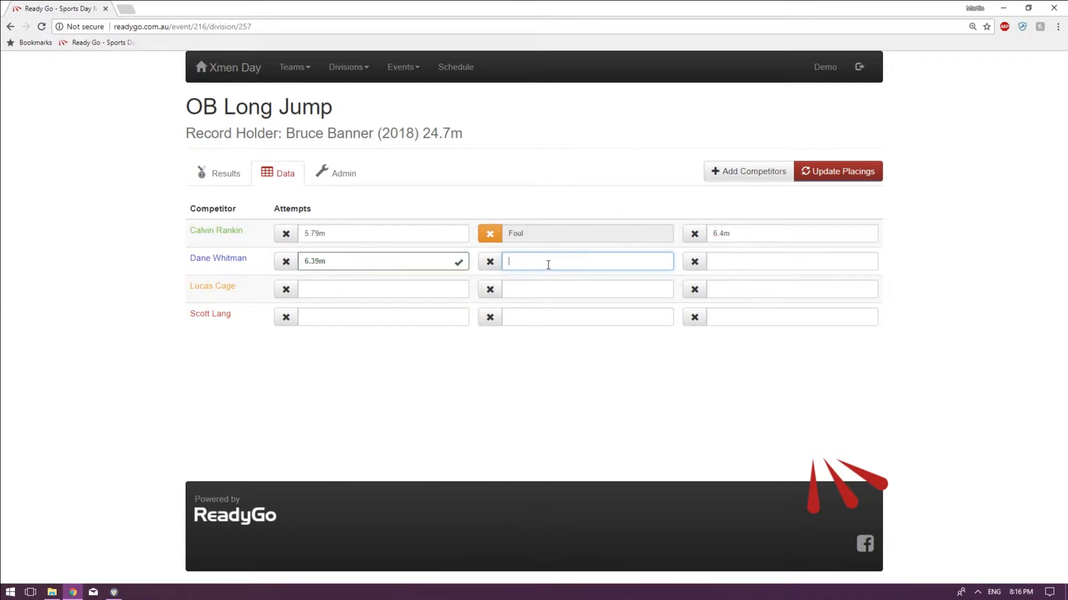
text(5.3)
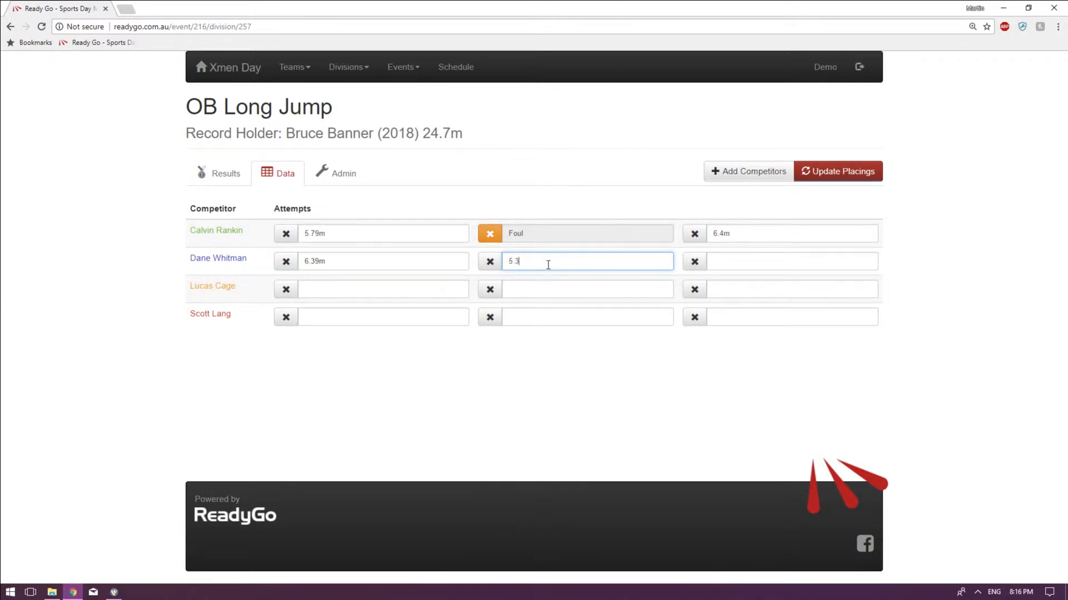
click(766, 259)
text(3)
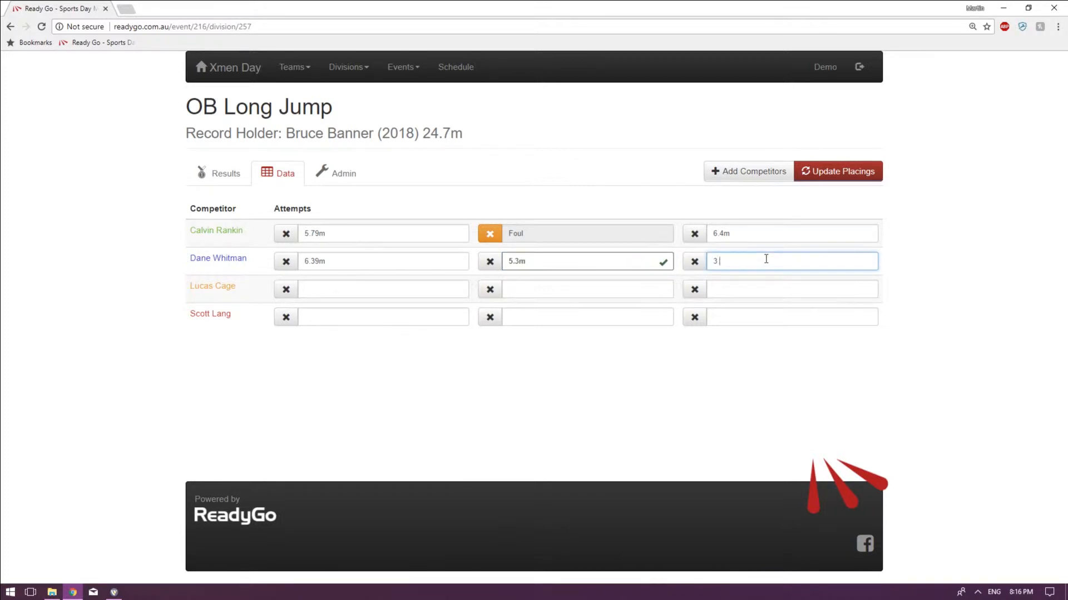
text(.1)
key(Return)
Step: Record the third competitor's three attempts as 5.5, 3.4 and 2 metres
click(323, 284)
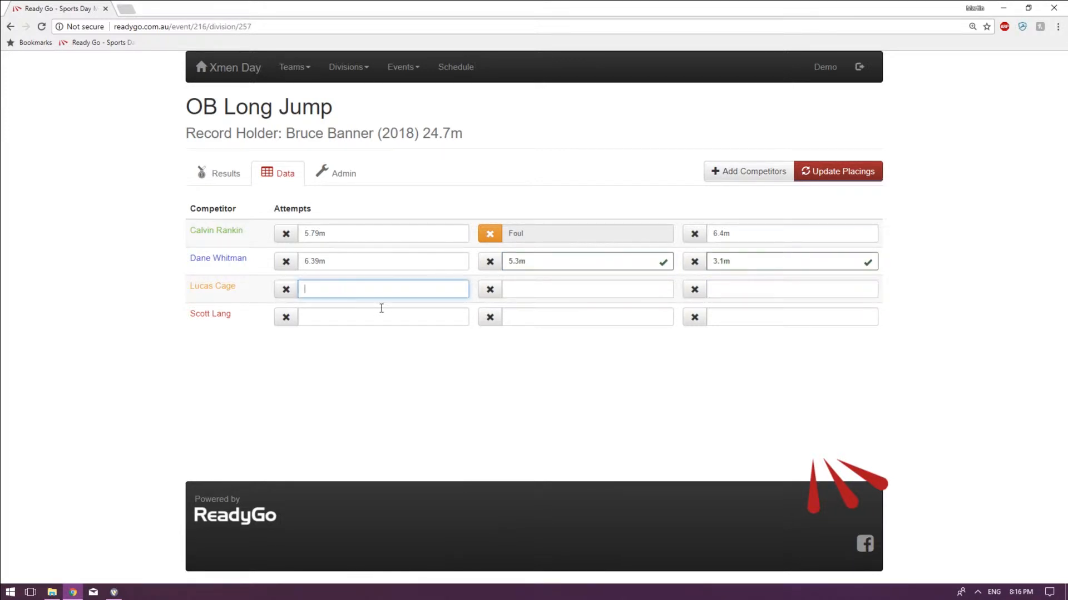
text(5.5)
key(Tab)
text(3)
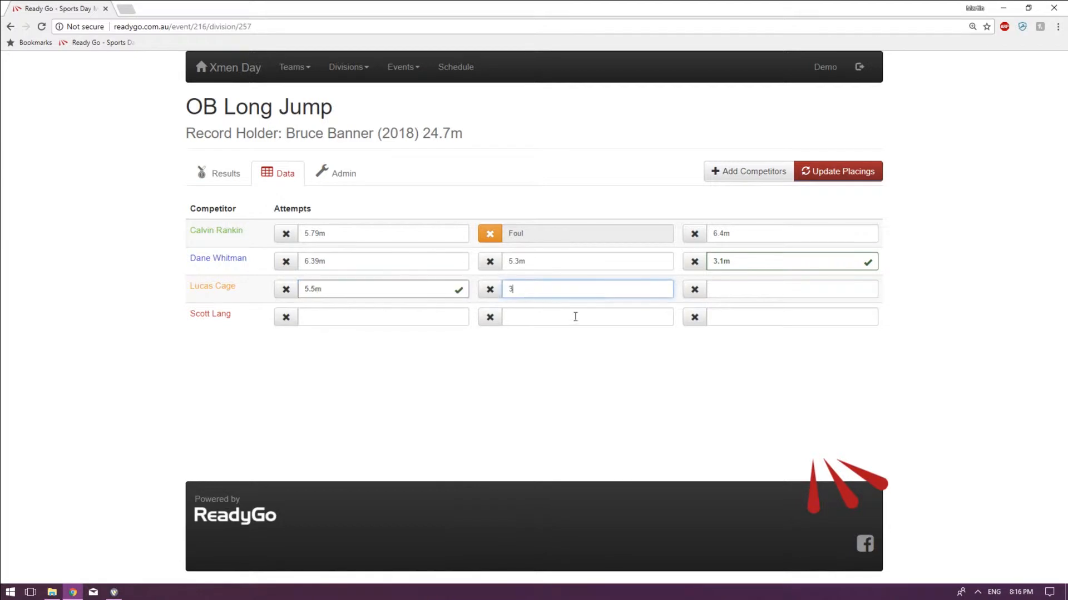
text(.4)
key(Tab)
text(2)
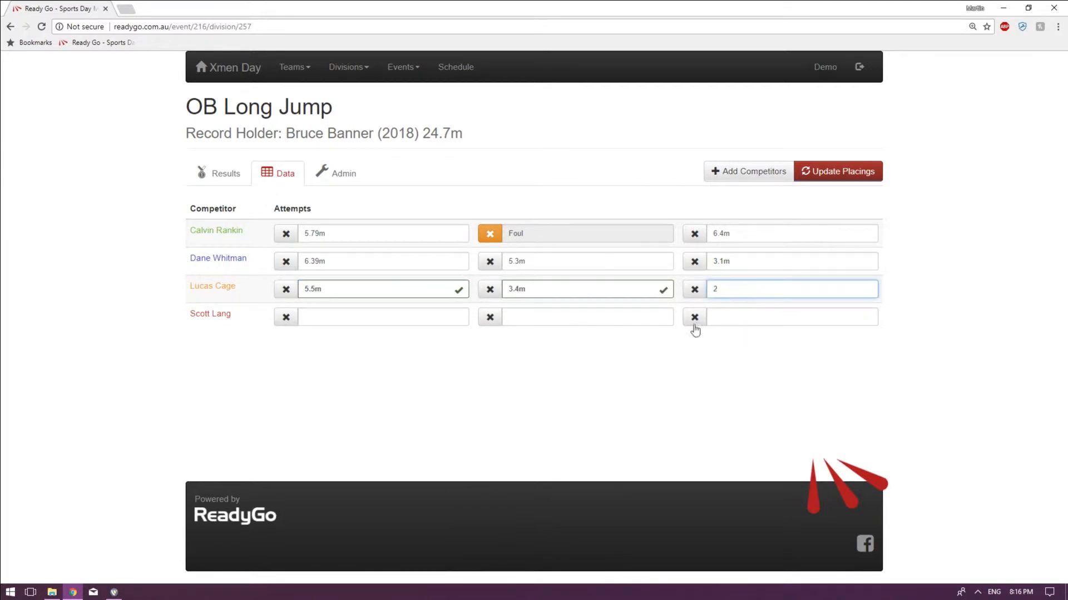
Step: Record the fourth competitor's three attempts as 4.7, 4.7 and 2.6 metres
click(393, 324)
text(4.7)
click(535, 318)
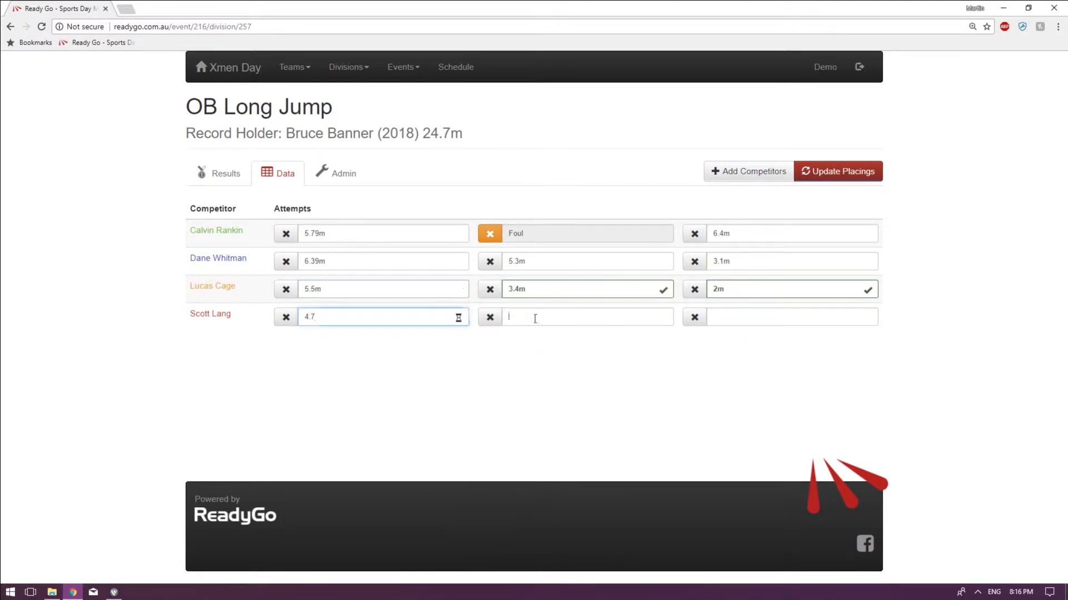
text(4.7)
click(789, 319)
text(2)
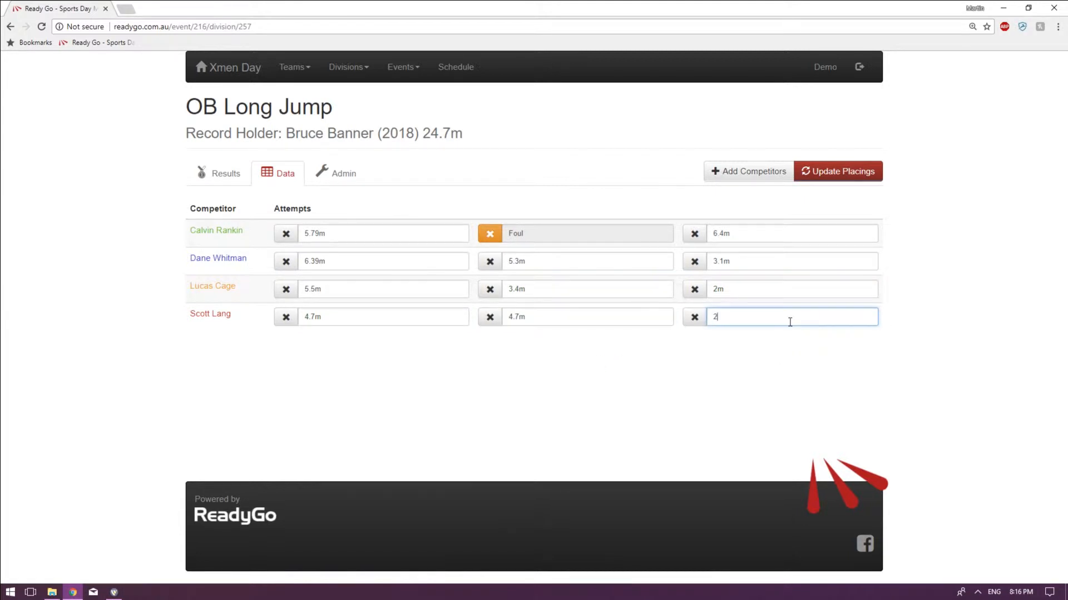
text(.6m)
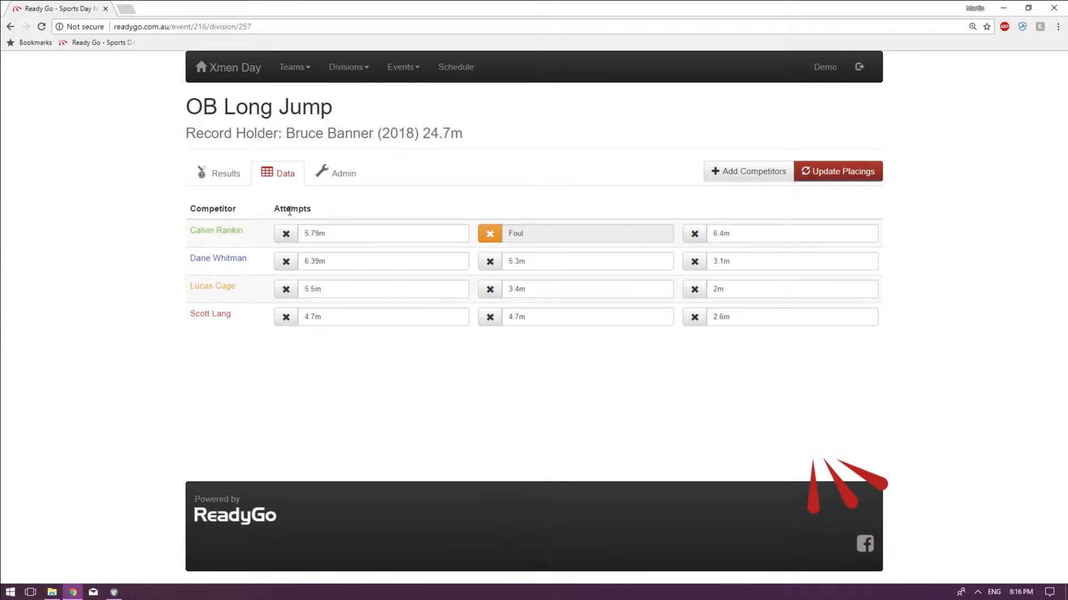
Step: Check the best jumps in the results against the recorded attempts and update the placings for OB Long Jump
click(234, 187)
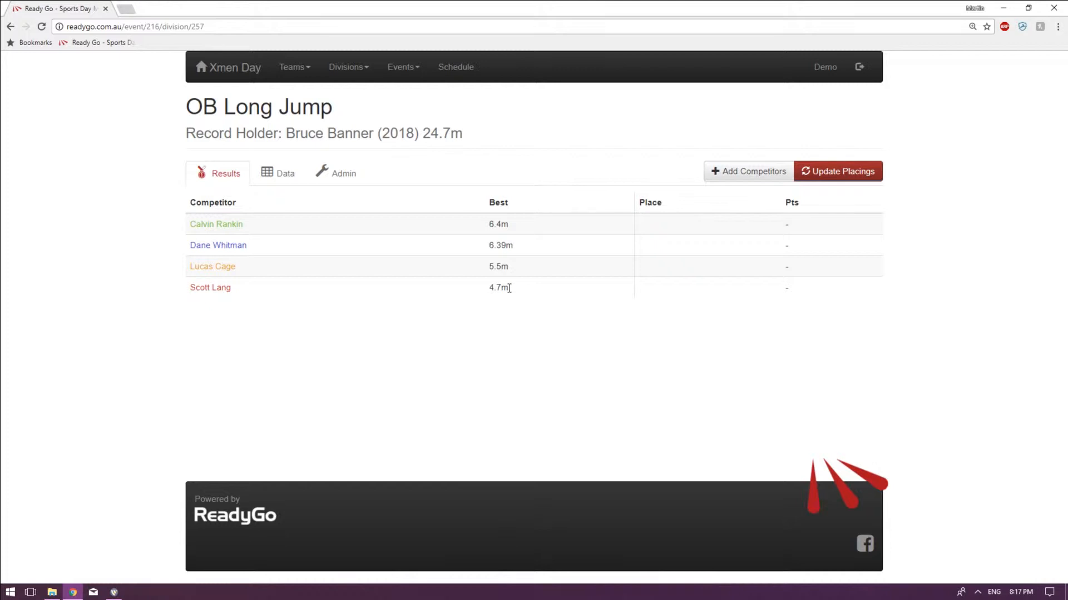
click(284, 183)
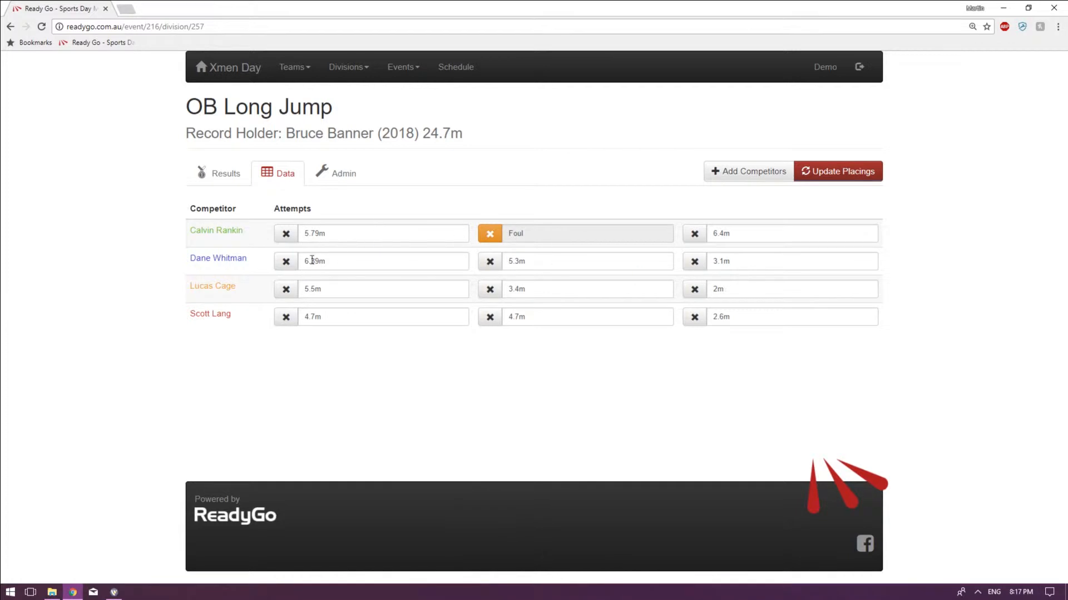
click(225, 177)
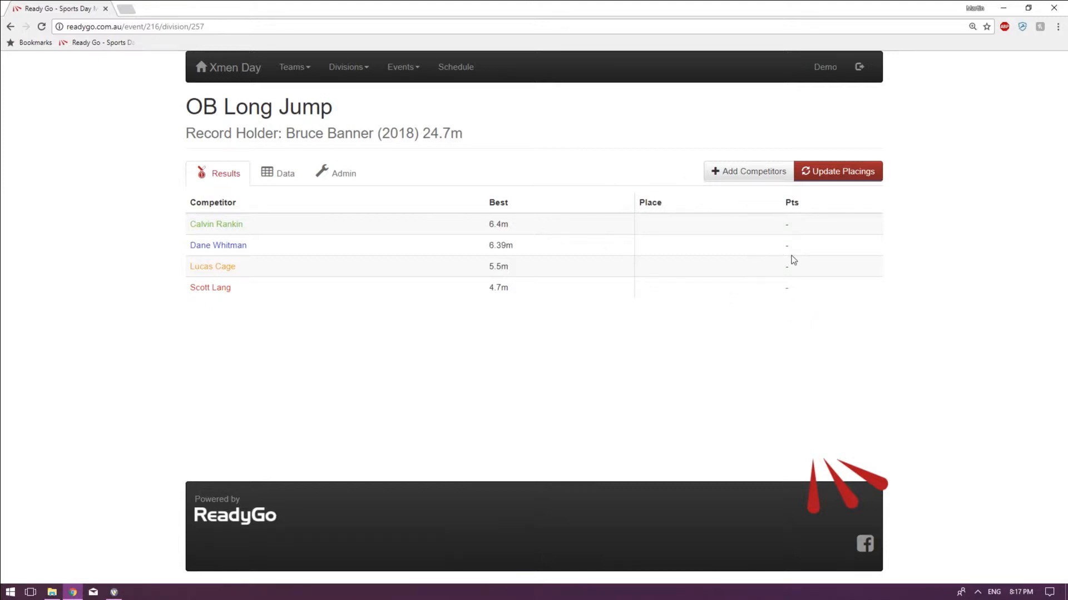
click(827, 179)
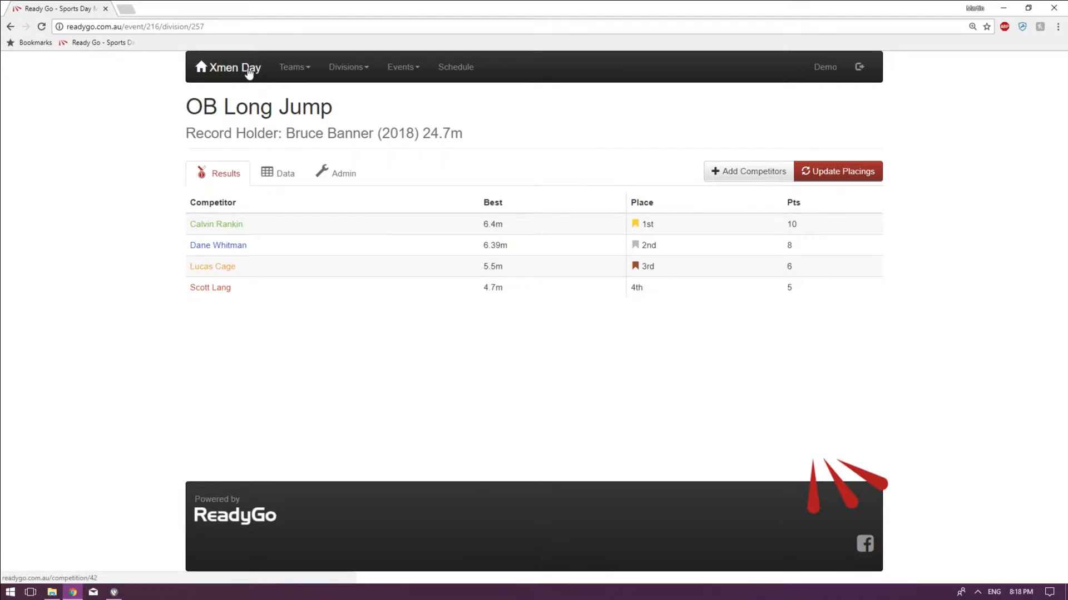
Step: Compare the team points on the Xmen Day competition page with the OB Long Jump results in a second browser tab
click(248, 73)
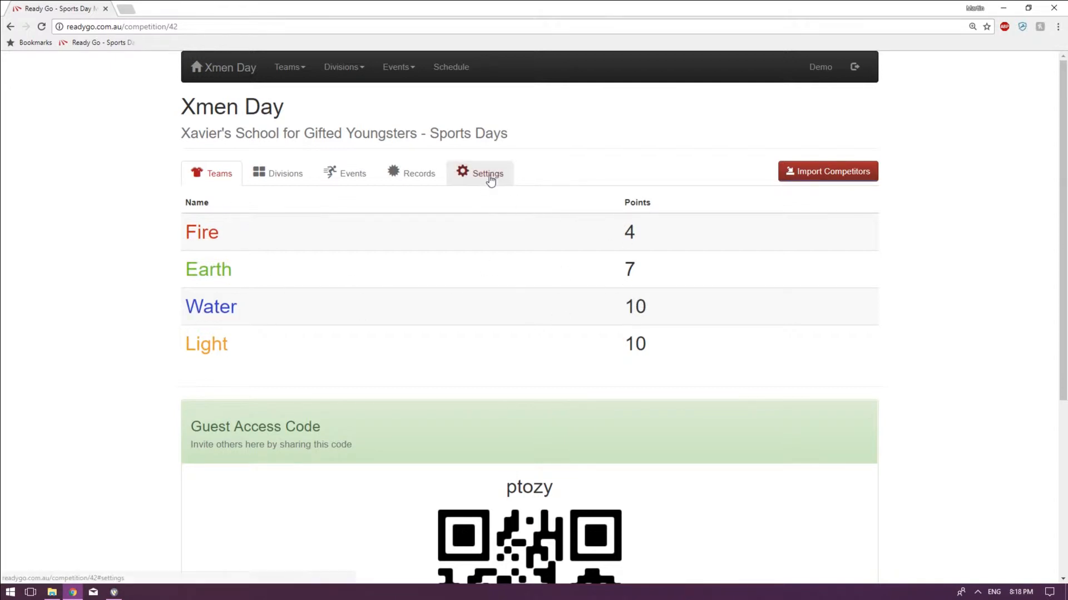
middle_click(11, 28)
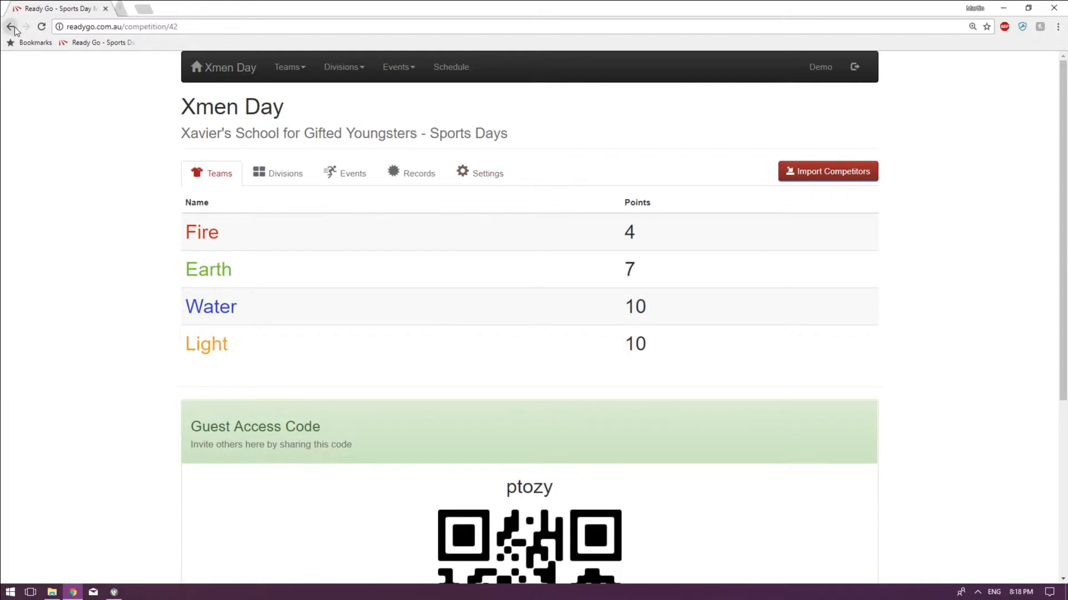
click(187, 7)
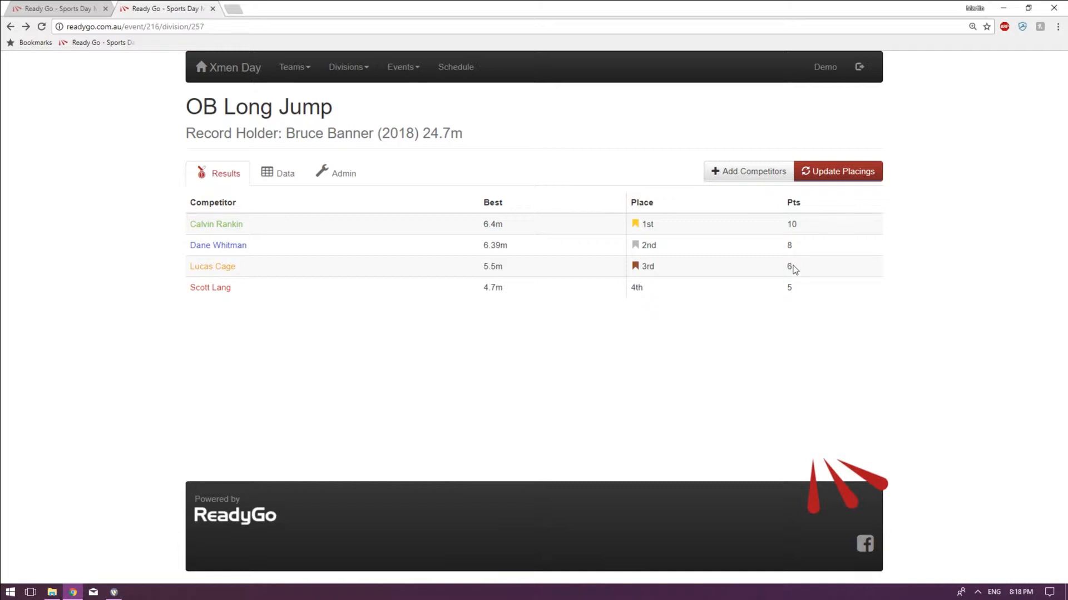
click(70, 8)
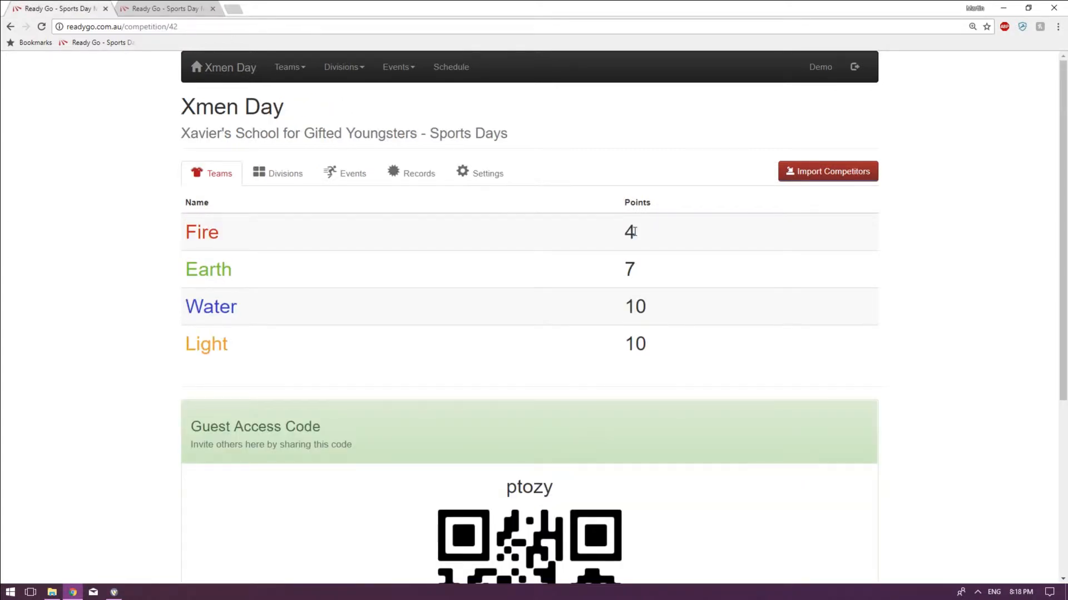
click(149, 7)
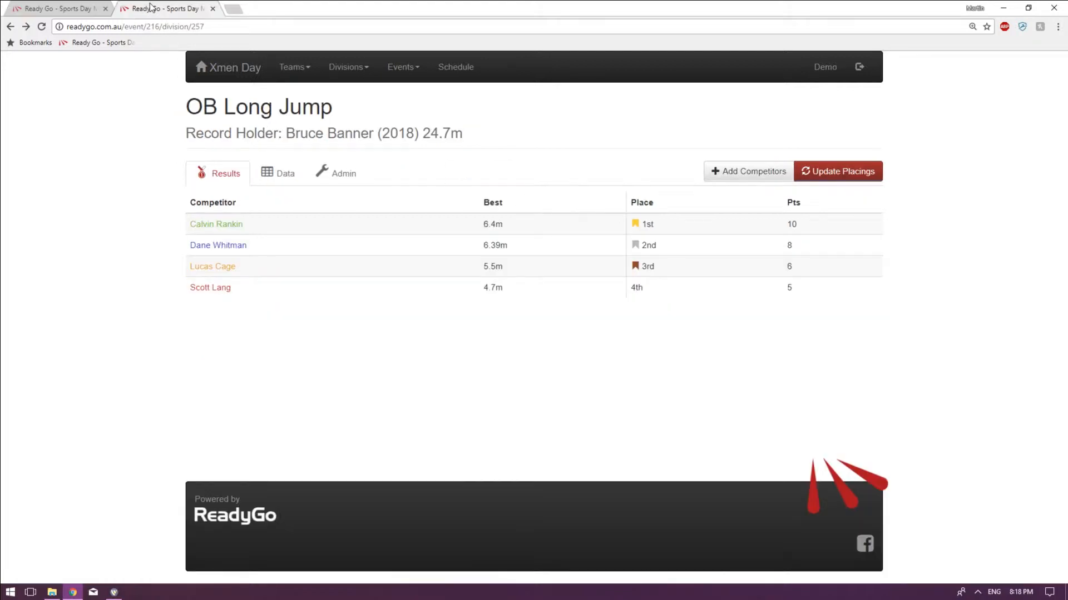
Step: Review the Fair Game and team lane settings of the Xmen Day competition, and return to the team points
click(92, 7)
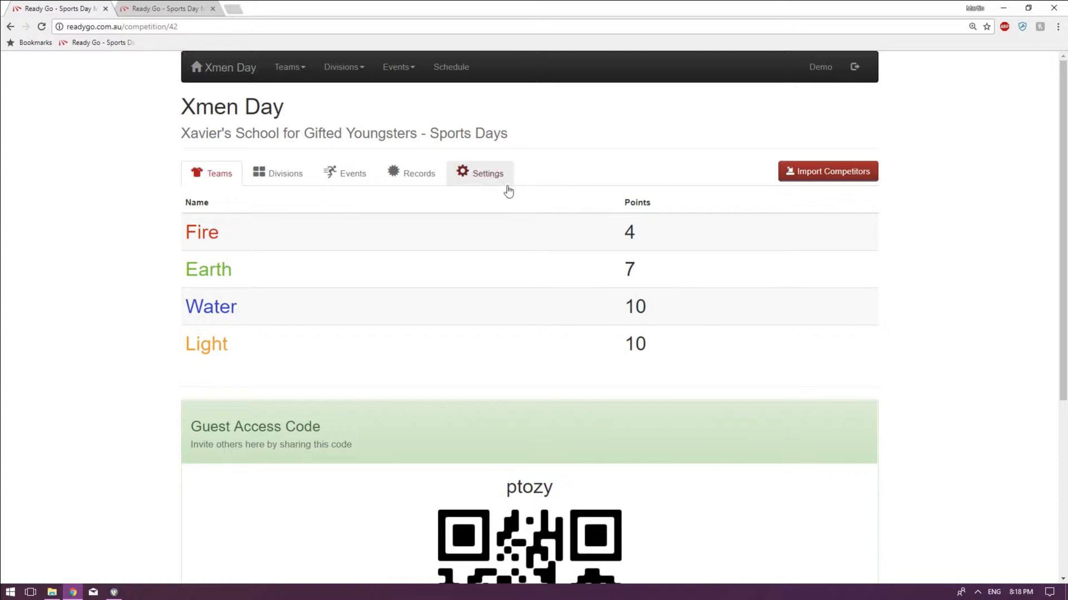
click(494, 175)
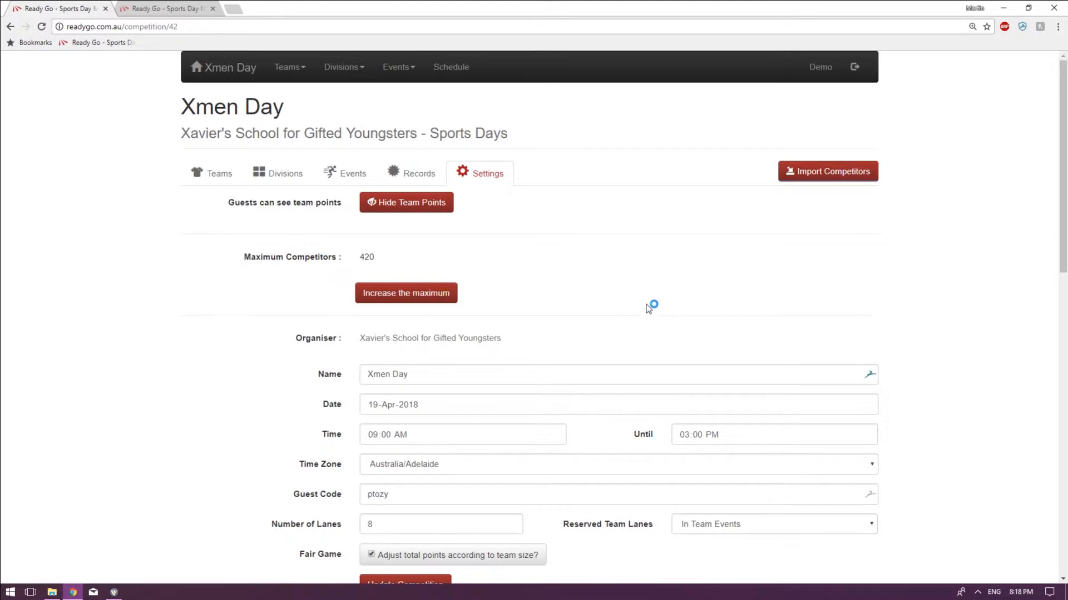
scroll(647, 310, down, 4)
scroll(623, 358, up, 3)
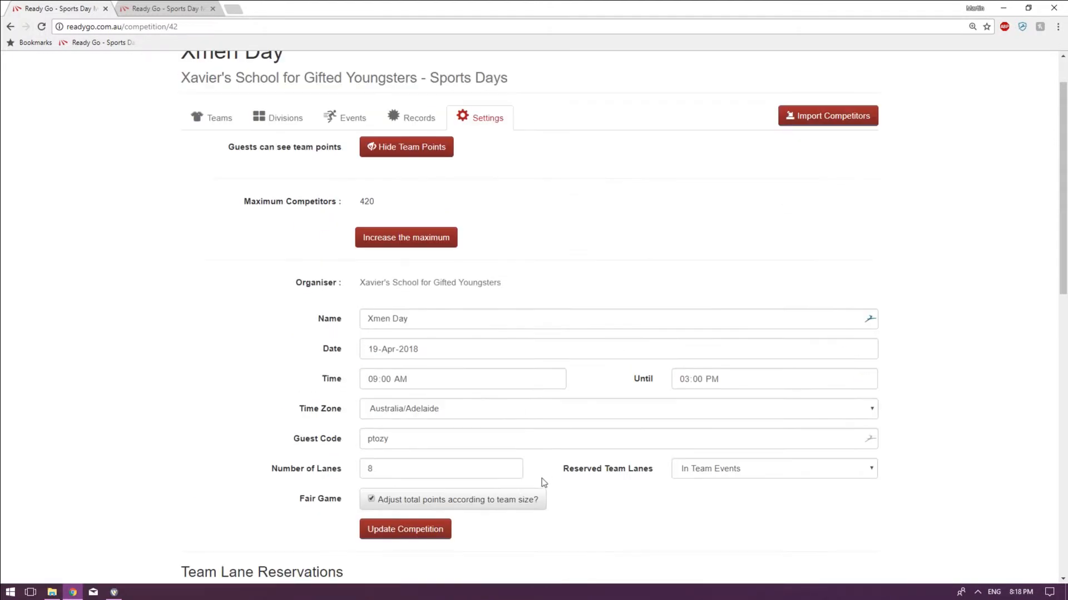
scroll(542, 478, down, 2)
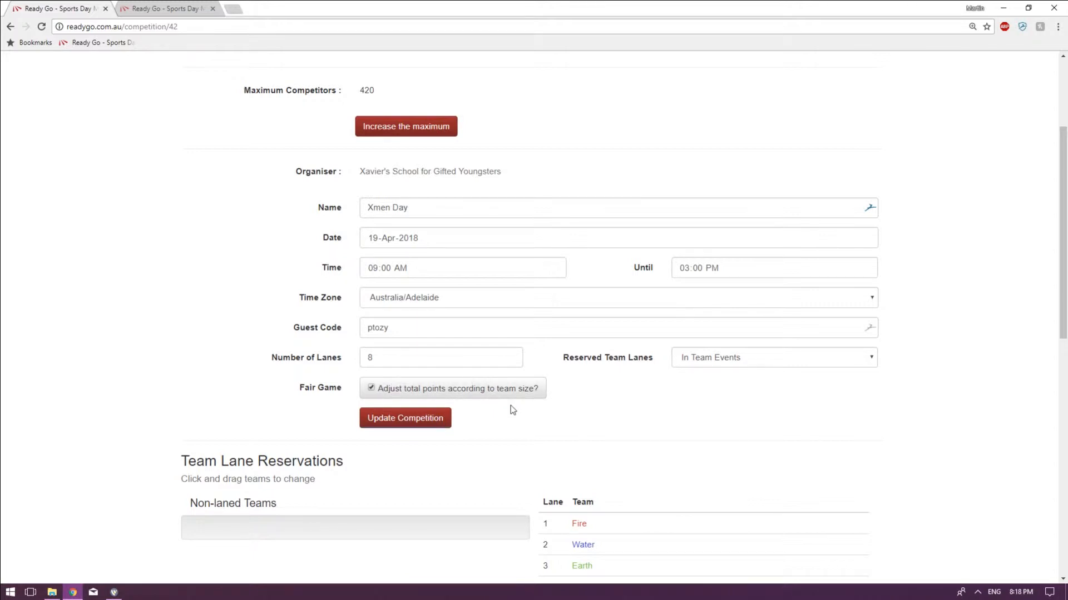
scroll(596, 435, up, 3)
scroll(583, 415, down, 4)
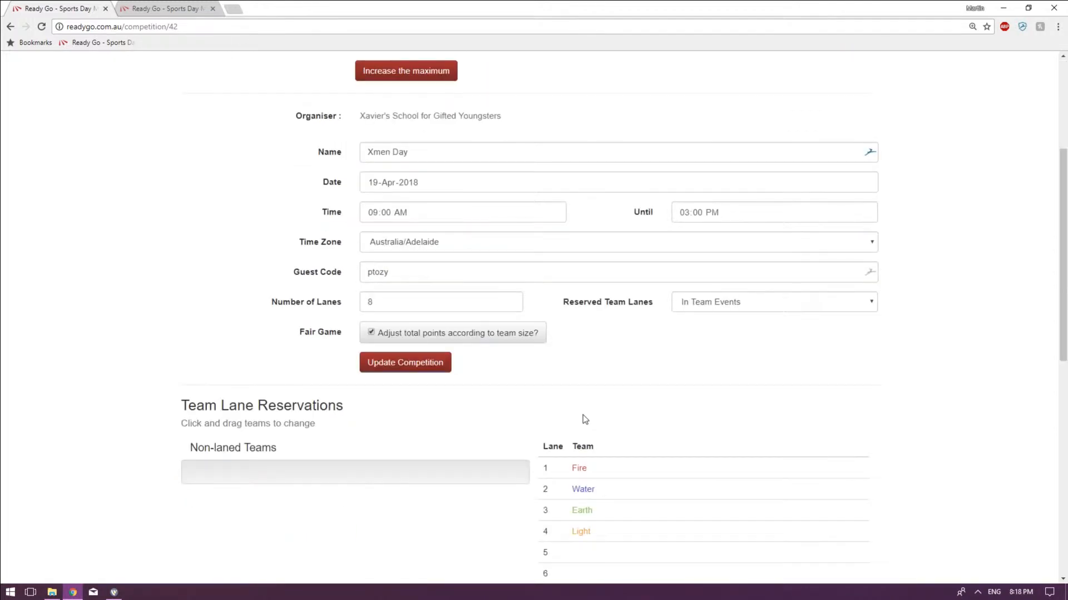
scroll(596, 382, up, 4)
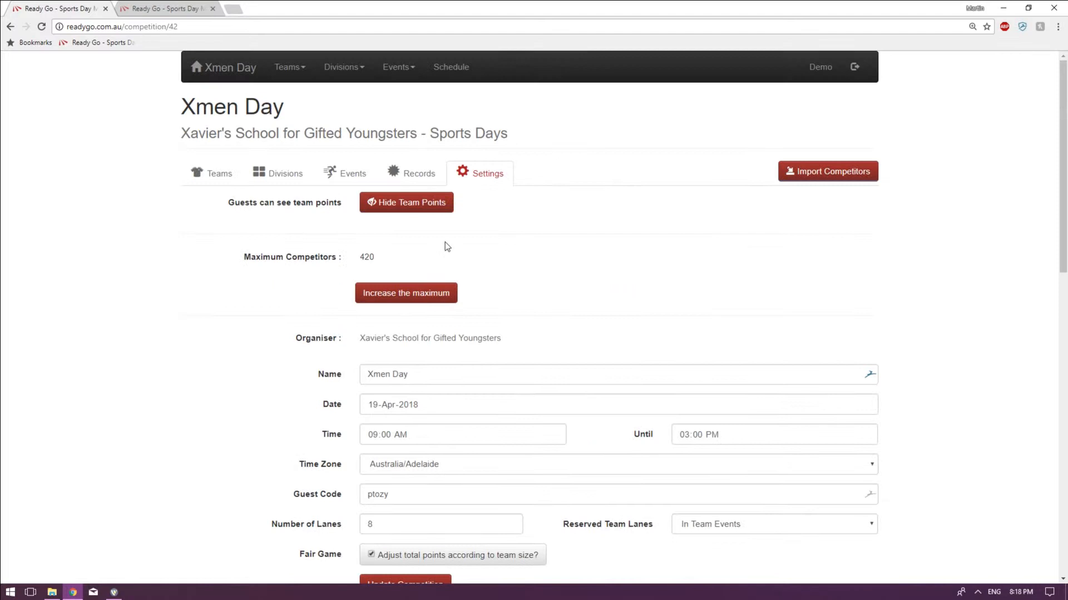
click(218, 173)
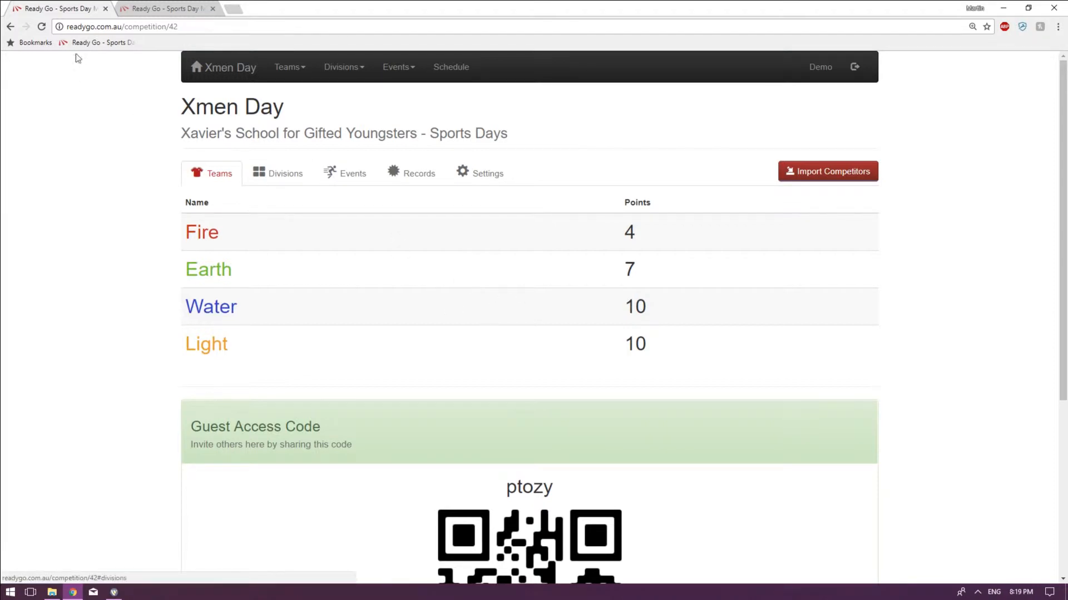
Step: Add all remaining OB competitors to the OB Long Jump event, leaving the younger competitors out
click(161, 8)
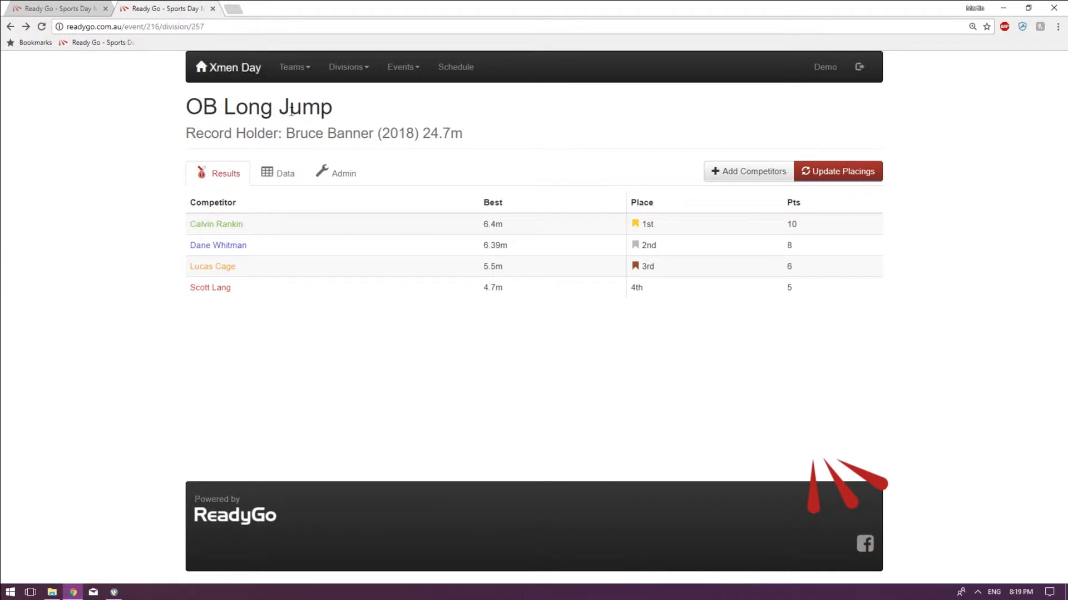
click(762, 174)
click(531, 127)
click(677, 123)
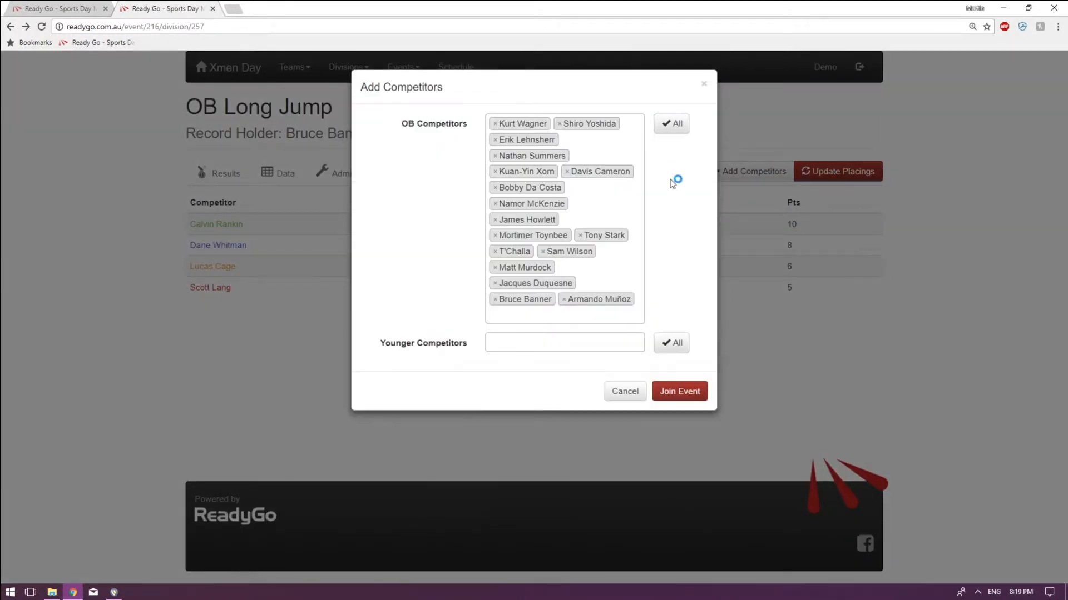
click(671, 346)
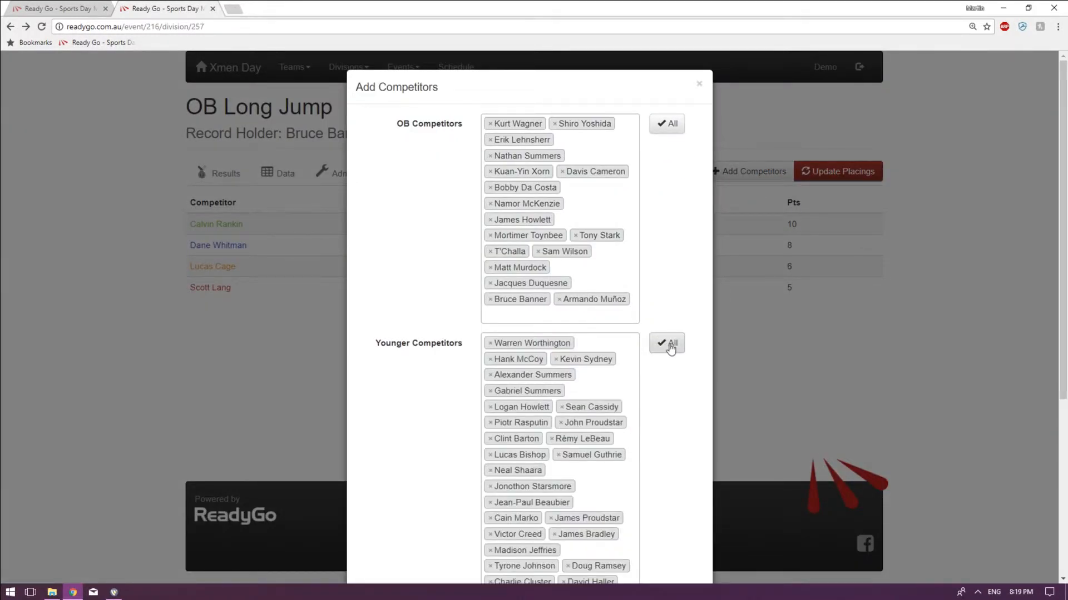
click(671, 344)
click(681, 393)
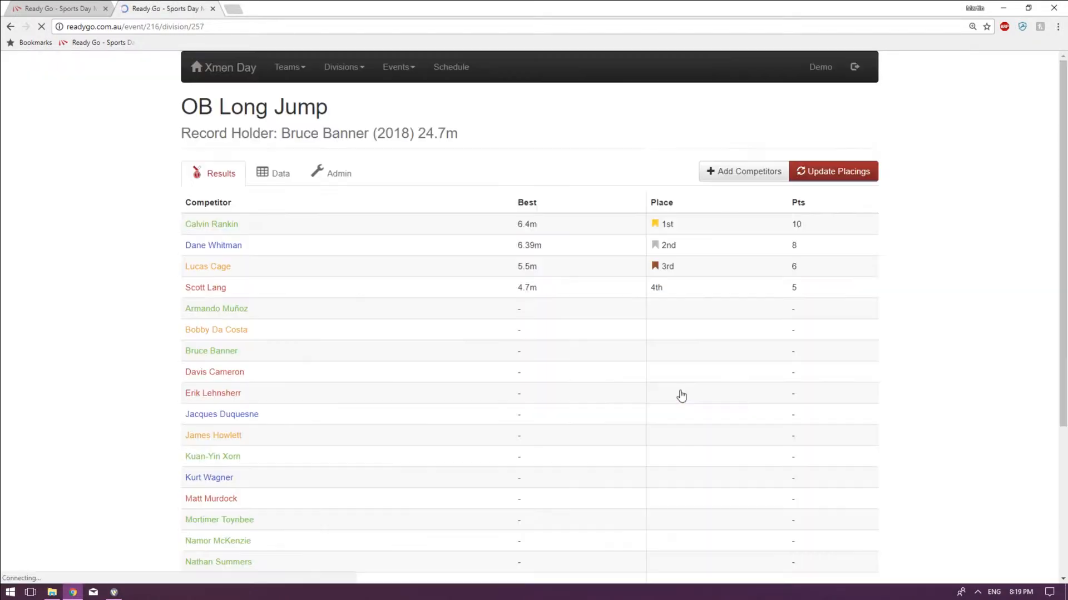
Step: Examine the OB Long Jump results list with the added competitors and their team colours
scroll(448, 381, down, 4)
scroll(484, 393, up, 4)
scroll(549, 391, down, 4)
scroll(370, 417, up, 2)
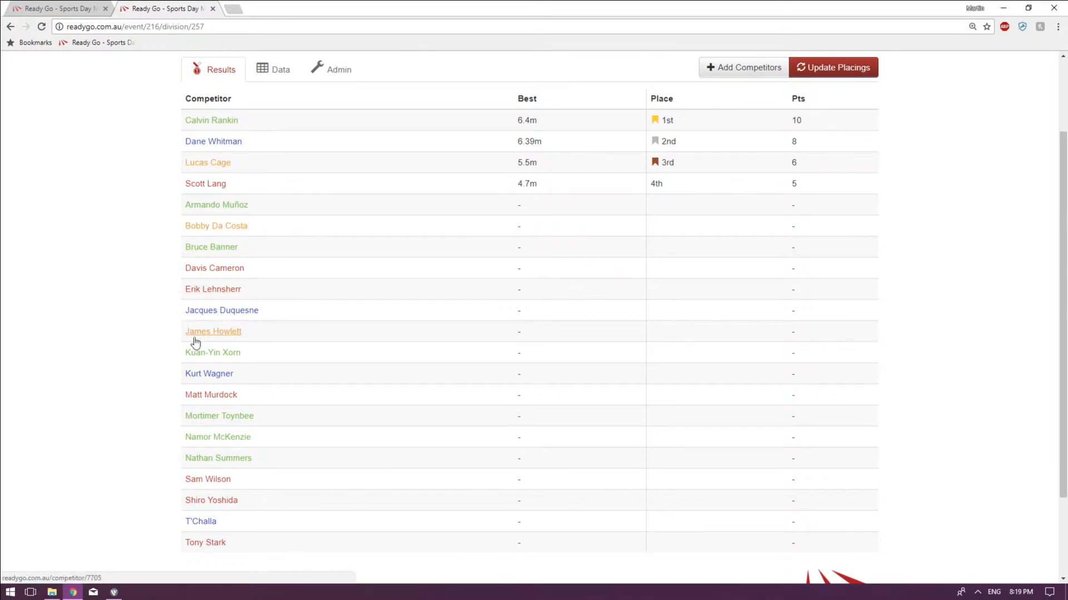
scroll(345, 340, down, 2)
scroll(401, 356, up, 4)
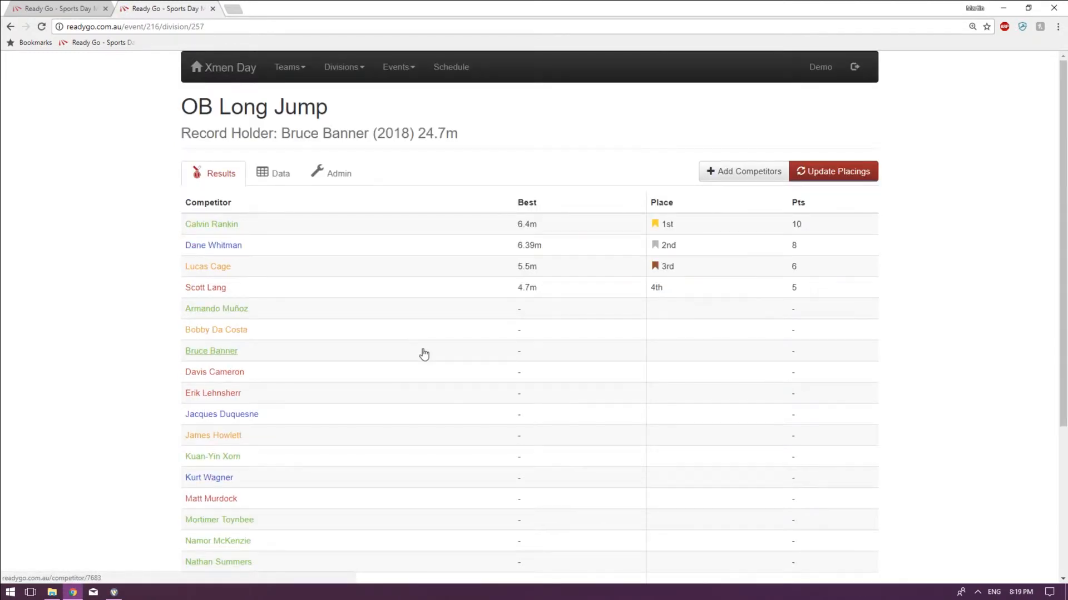
scroll(424, 353, down, 3)
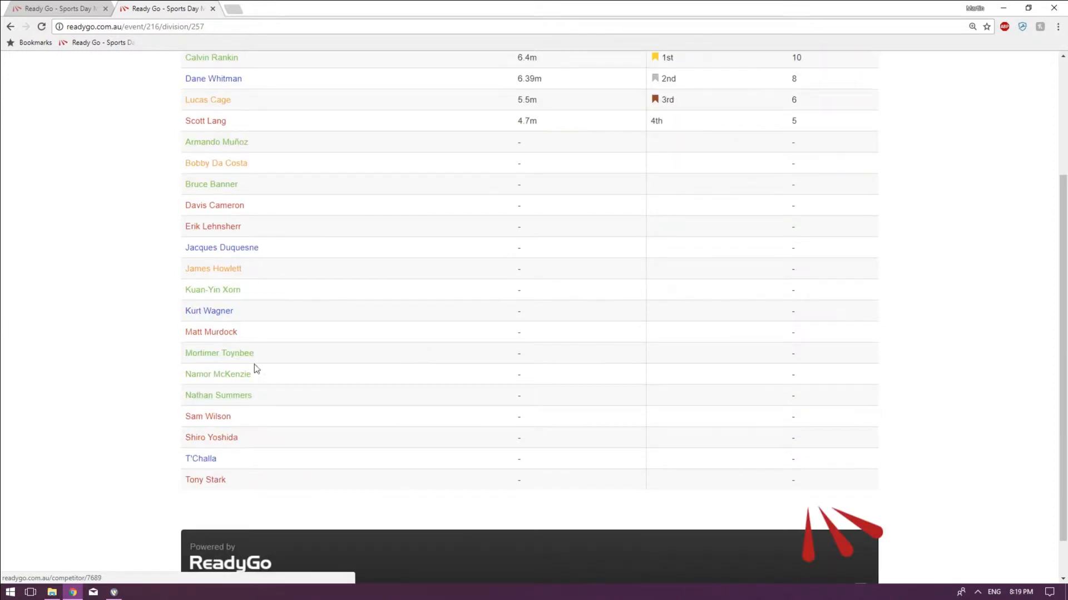
scroll(422, 261, up, 5)
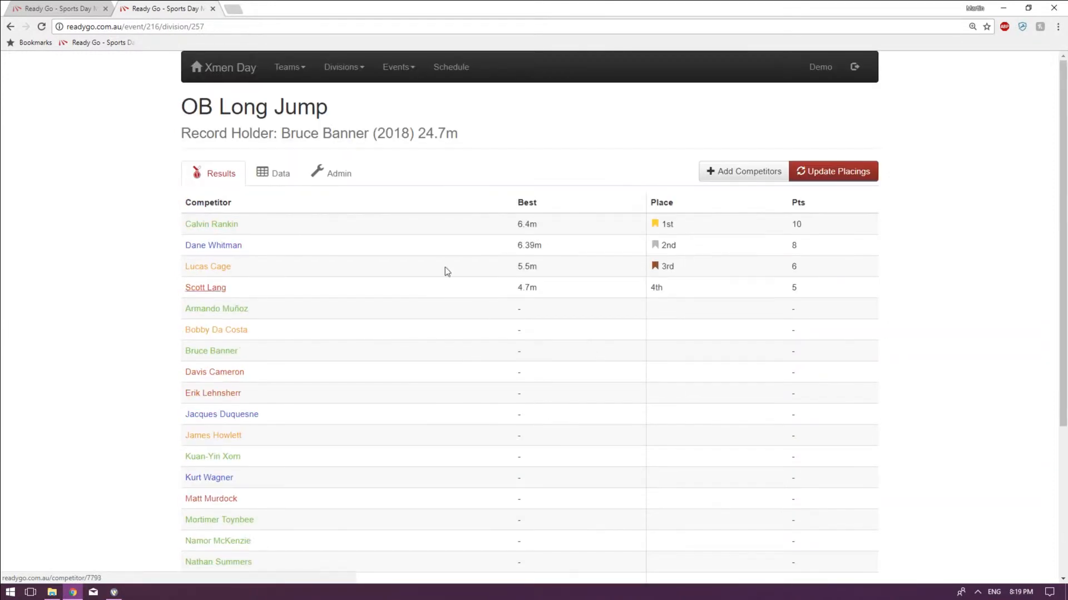
Step: Set the first OB Long Jump attempt of every competitor to 1 metre, overwriting the distances already recorded there
click(277, 177)
scroll(603, 312, down, 3)
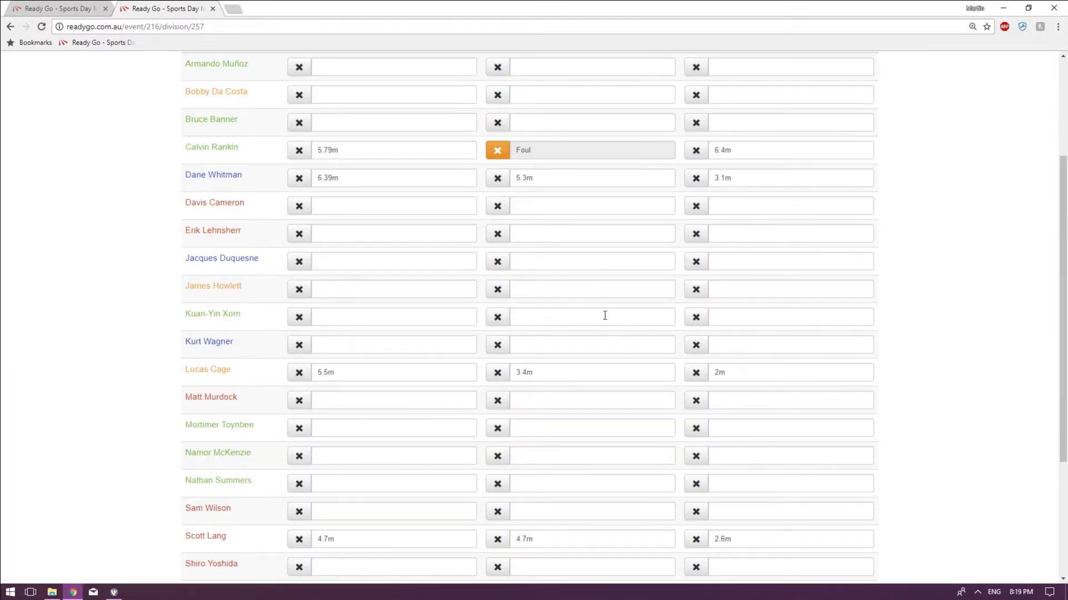
scroll(522, 319, up, 3)
scroll(376, 136, down, 2)
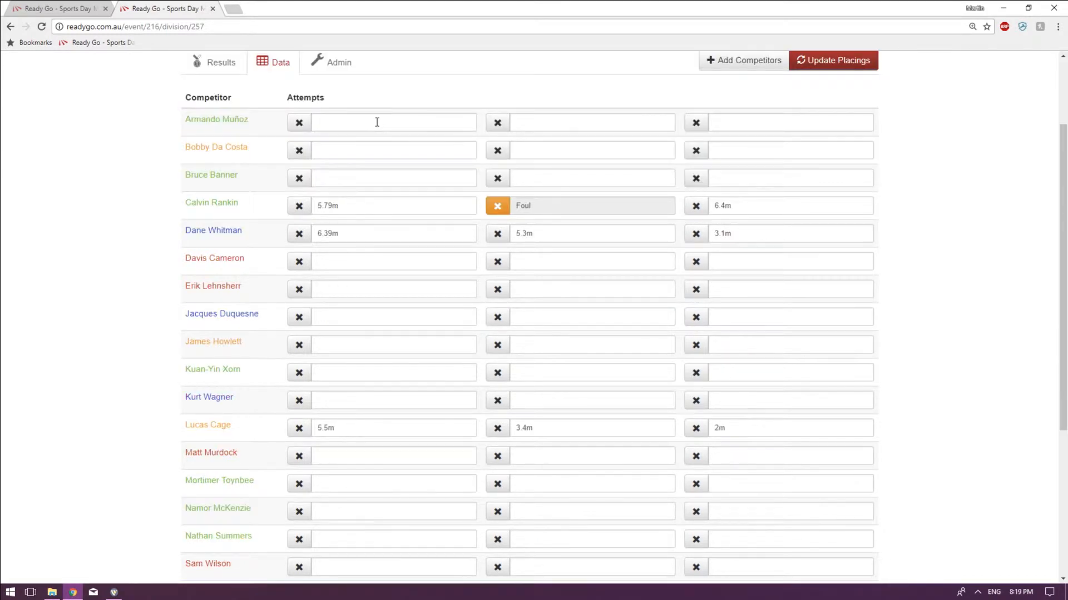
click(377, 122)
text(1)
click(380, 150)
text(1)
click(374, 178)
text(1)
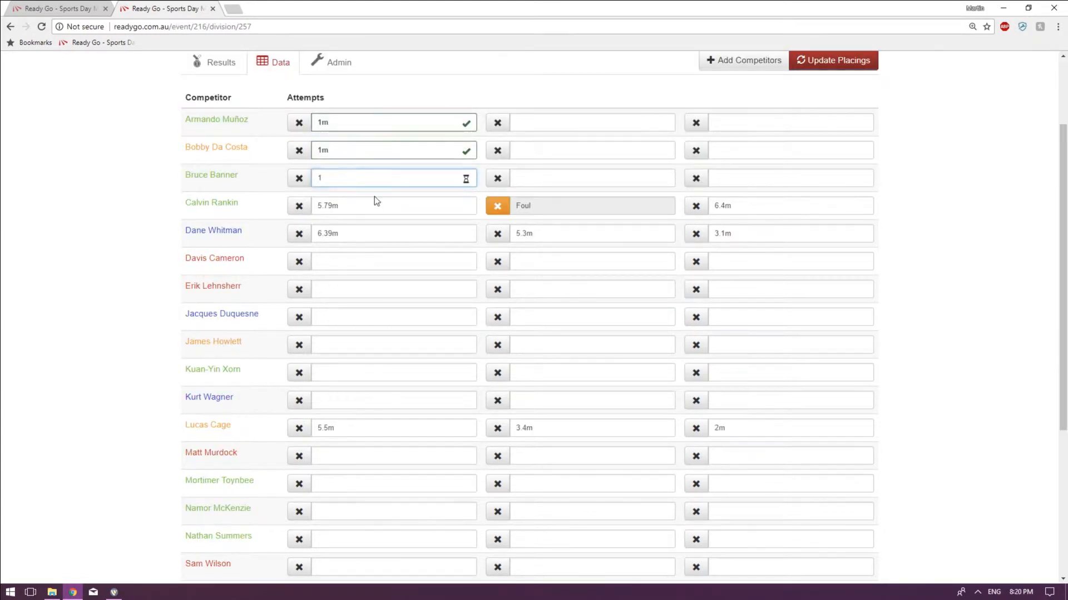
click(380, 205)
text(1)
click(388, 232)
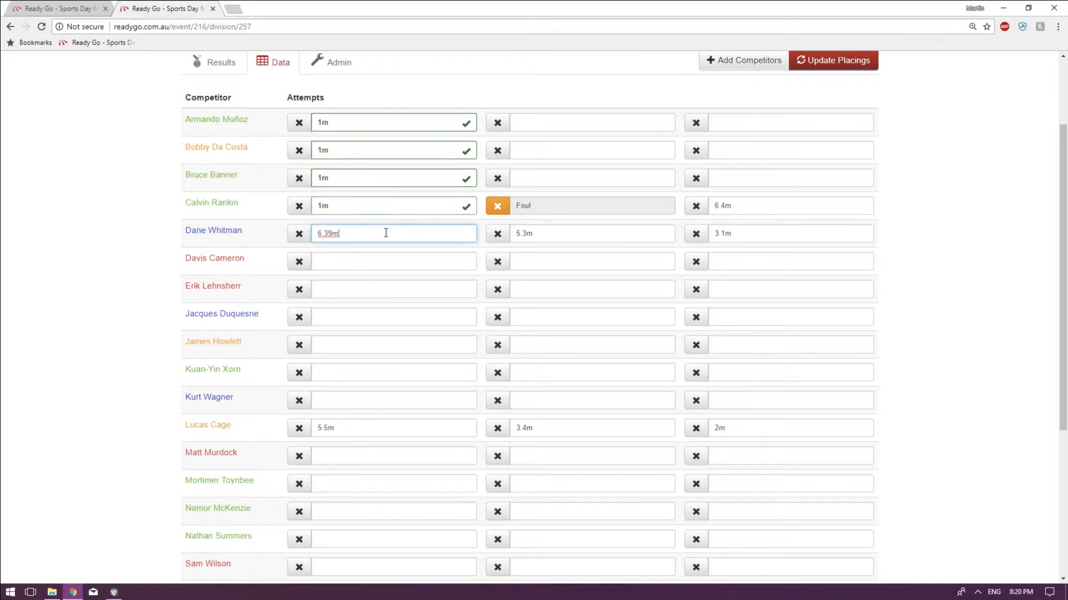
text(1)
click(376, 259)
text(1)
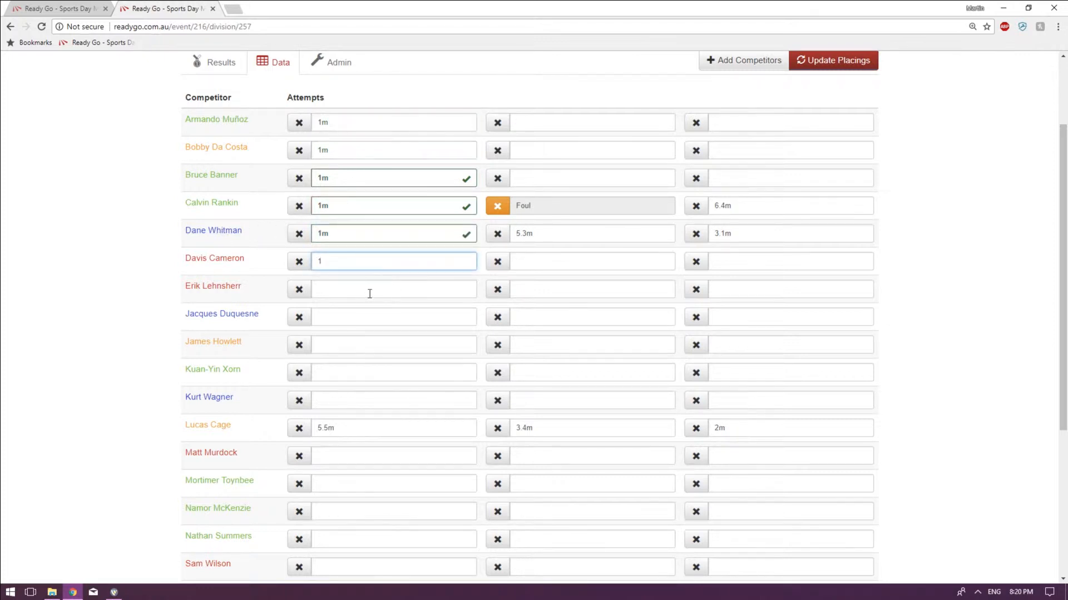
click(371, 291)
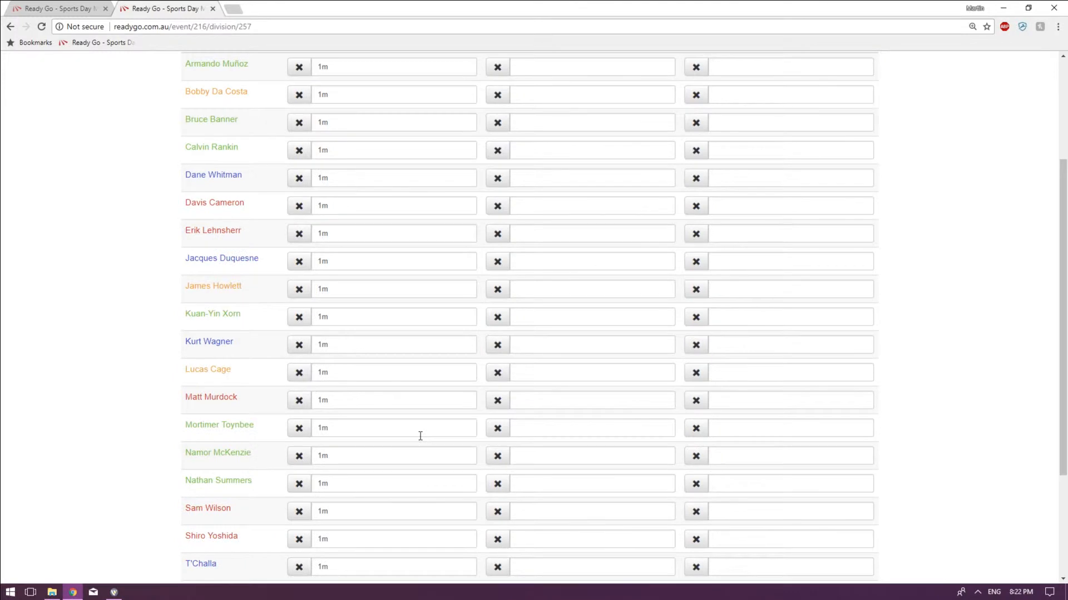
Step: Check that every competitor has a first attempt recorded and update the placings for OB Long Jump
scroll(419, 436, down, 2)
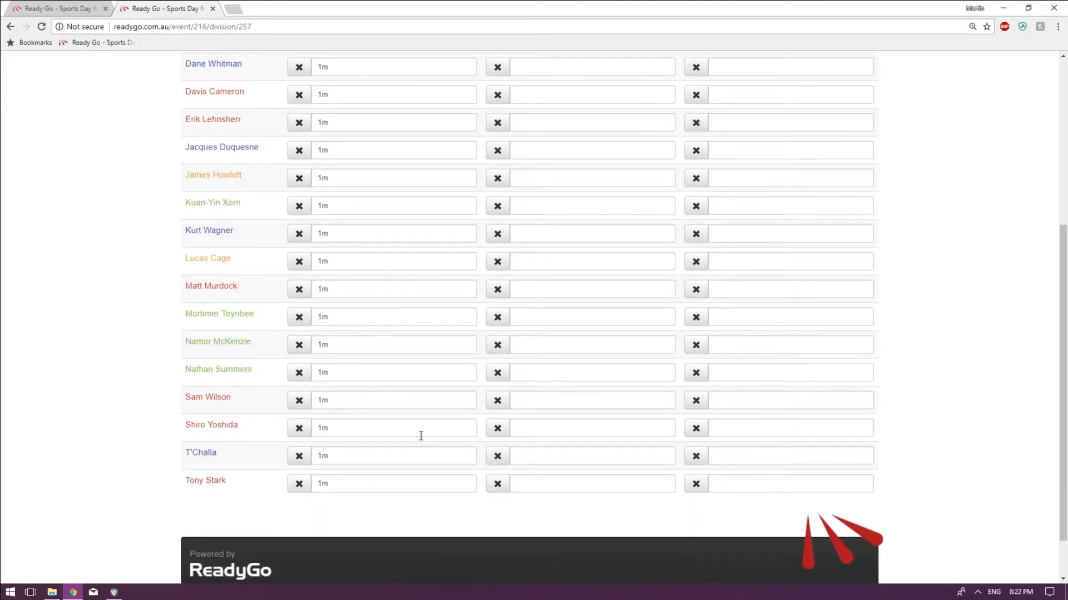
scroll(421, 436, up, 3)
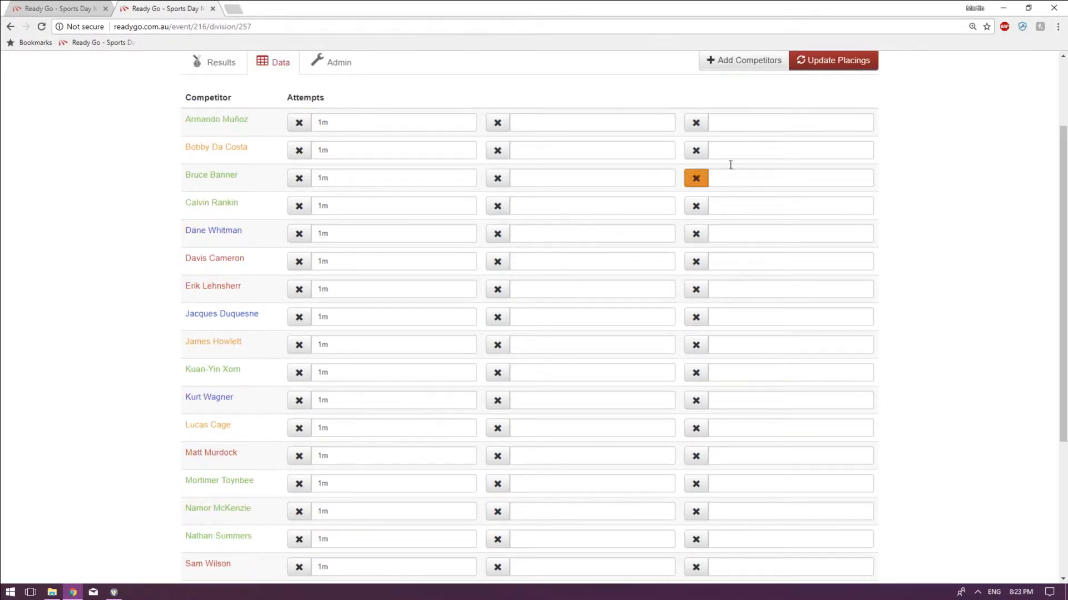
click(829, 66)
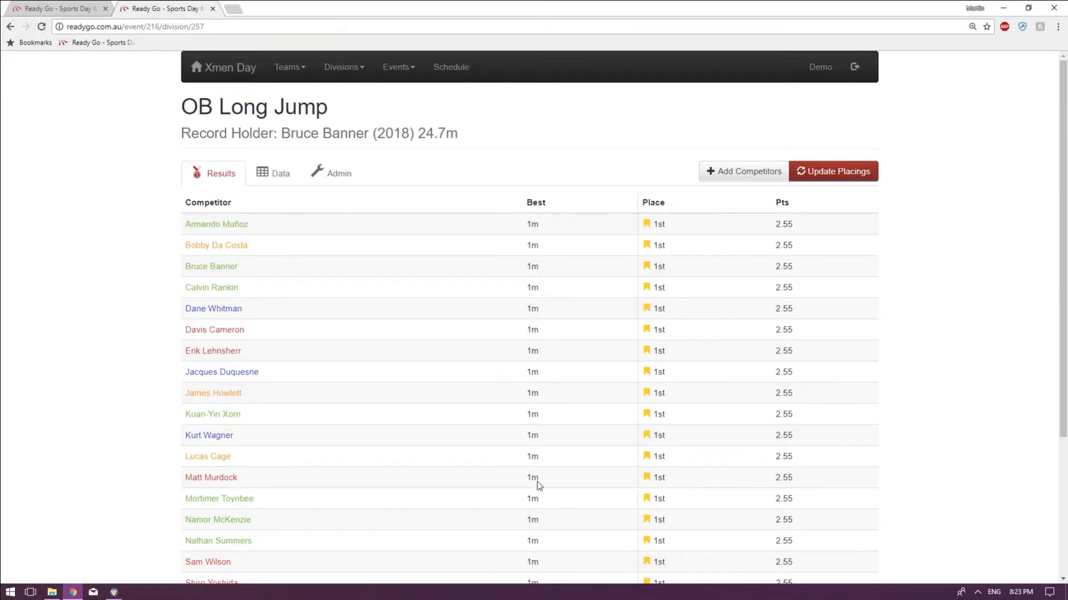
Step: Examine how places and points are shared among the tied competitors and compare the team points on the Xmen Day page
scroll(526, 479, down, 4)
scroll(723, 401, up, 4)
scroll(827, 315, down, 2)
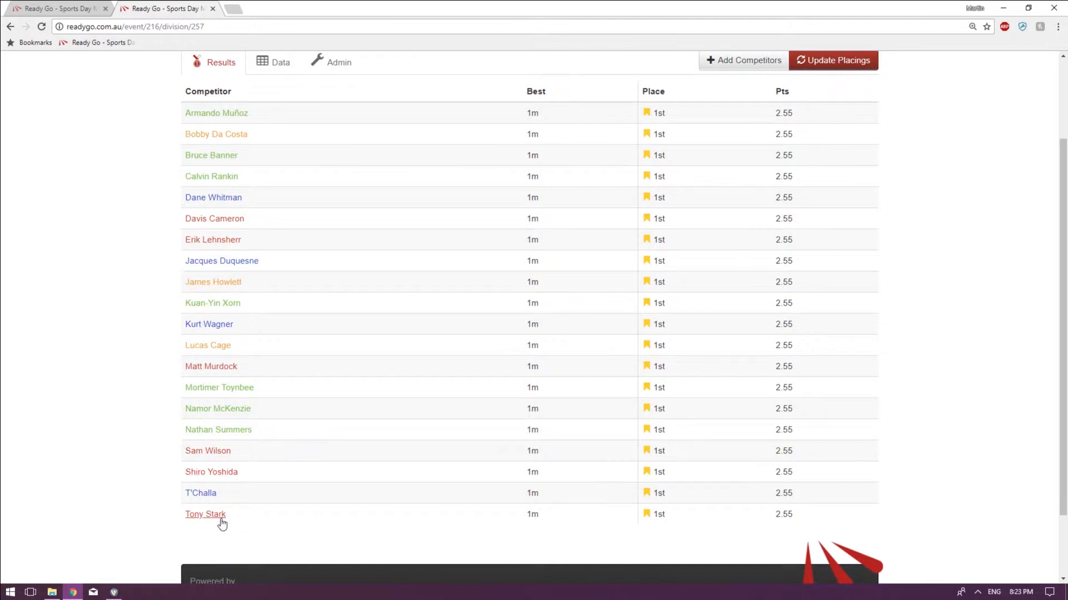
drag(763, 454, 826, 455)
scroll(851, 445, up, 2)
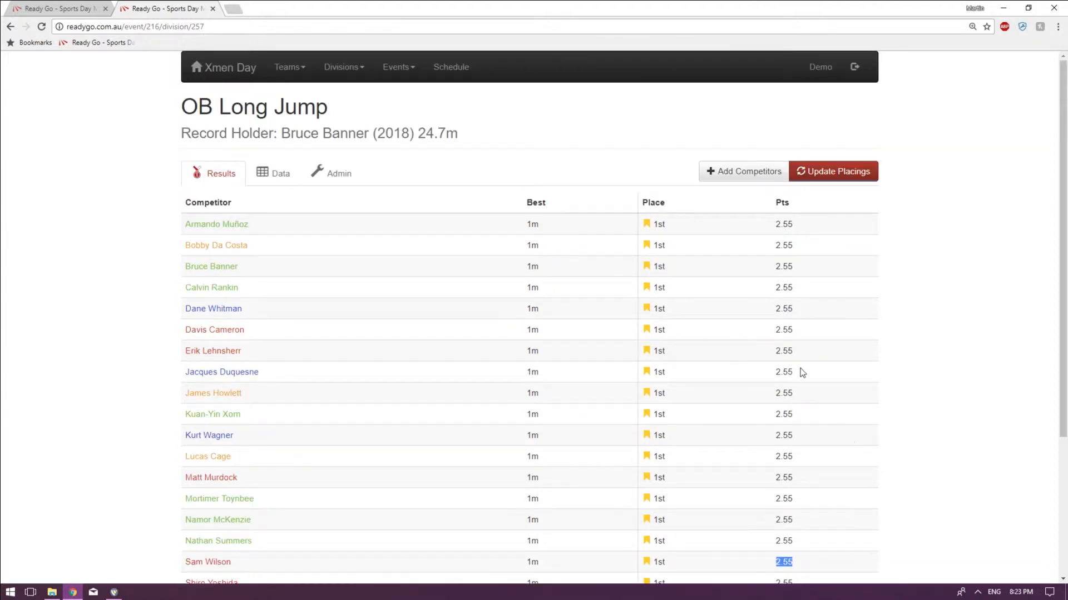
scroll(801, 389, down, 2)
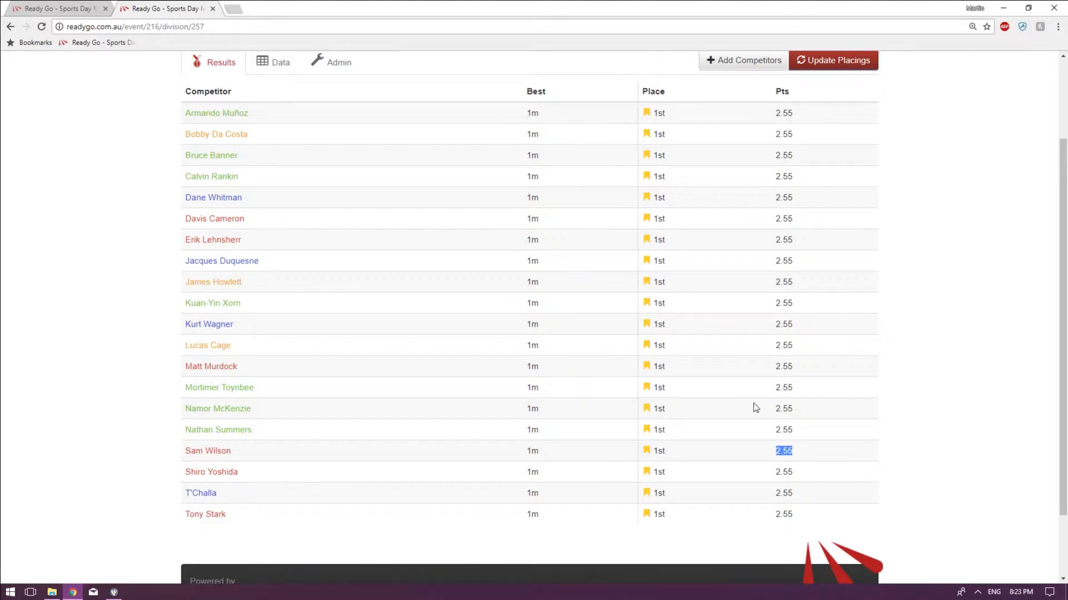
drag(772, 367, 804, 371)
click(795, 388)
scroll(381, 249, up, 2)
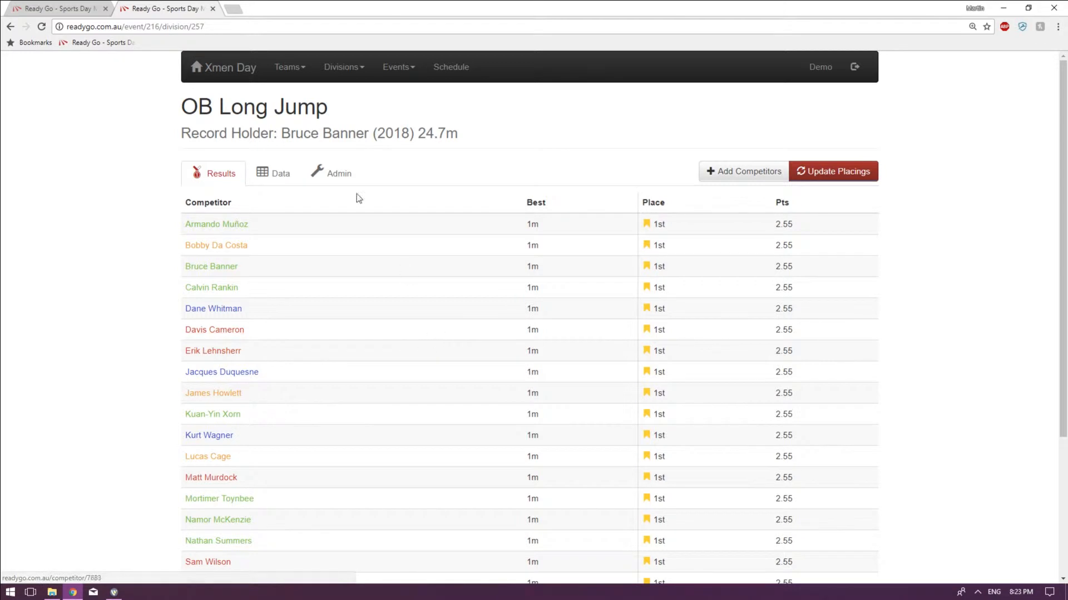
click(214, 67)
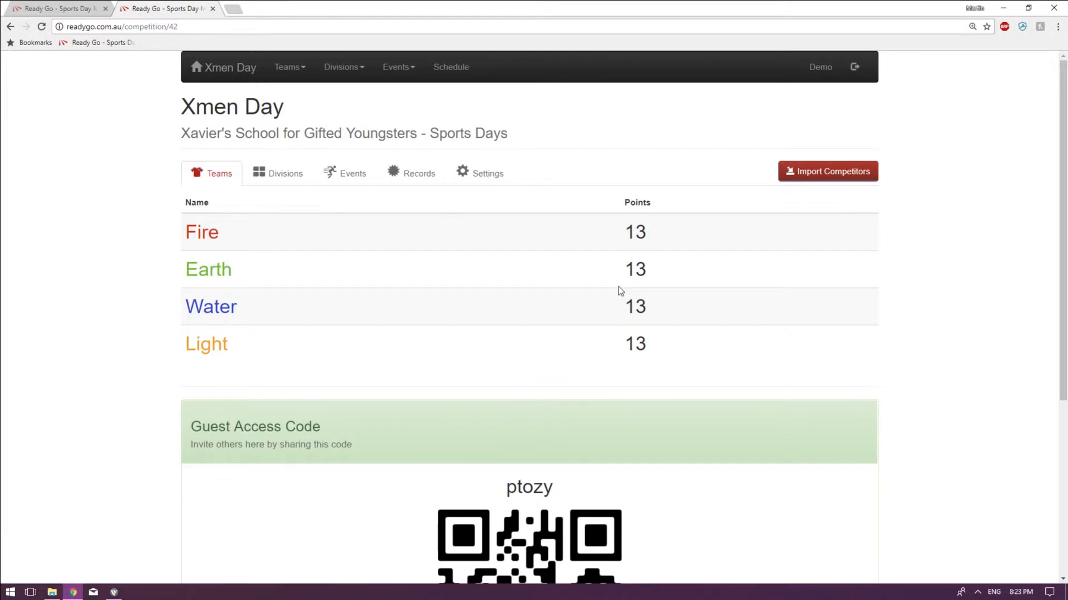
Step: Turn off the Fair Game adjustment for team size, update the competition and check the unadjusted team points
click(489, 184)
scroll(497, 282, down, 3)
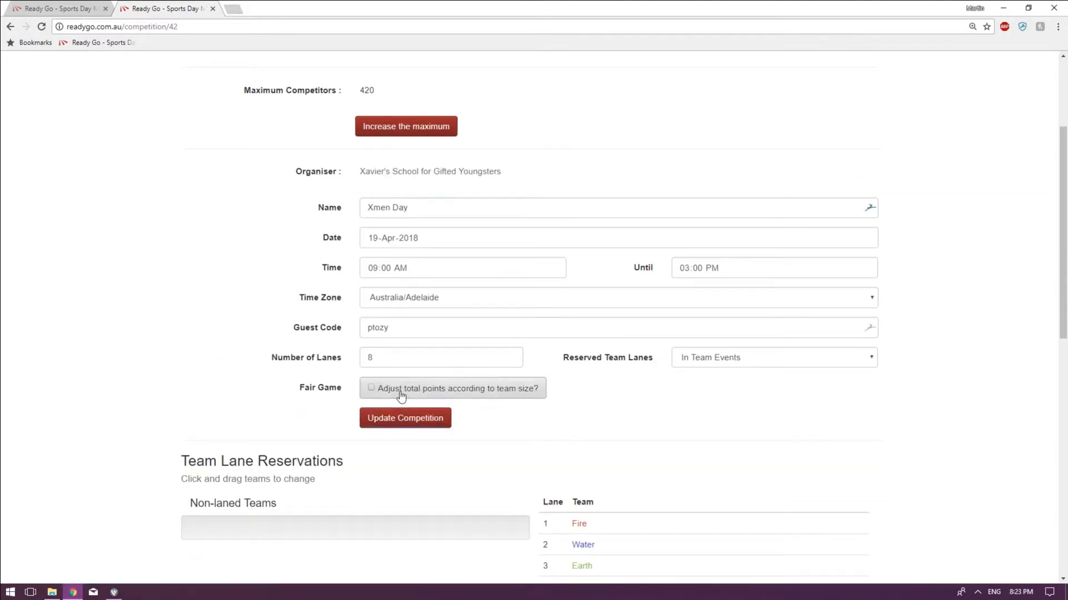
click(400, 419)
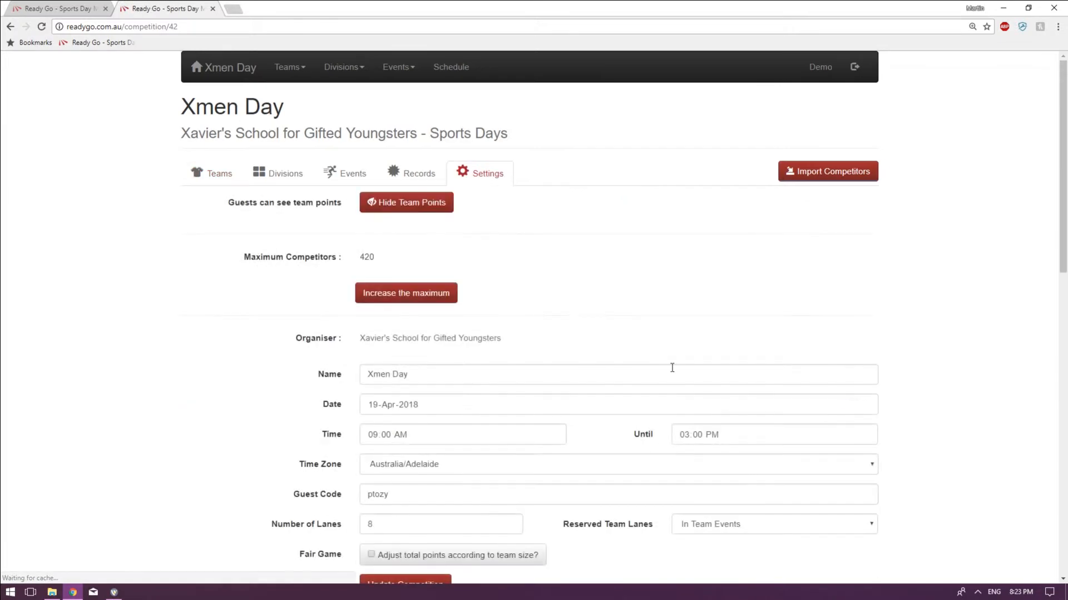
click(207, 171)
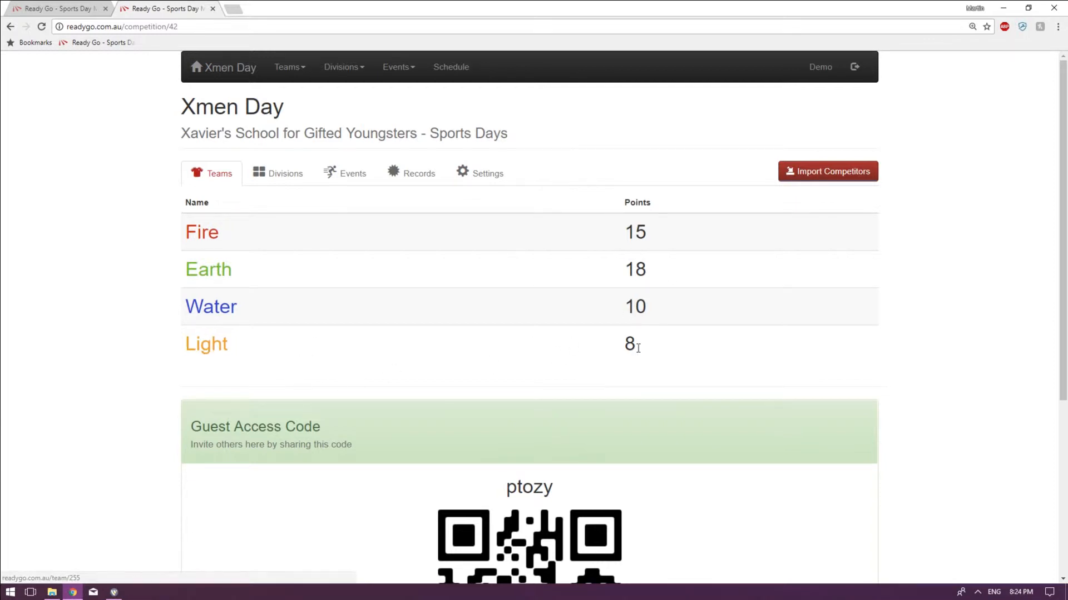
drag(637, 348, 608, 344)
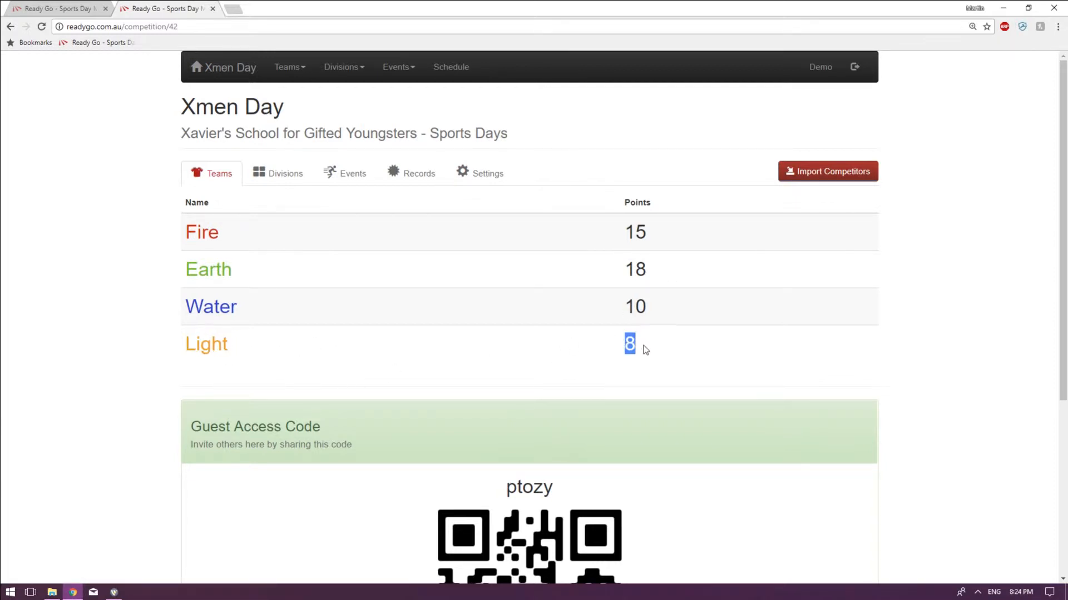
Step: Turn the Fair Game adjustment for team size back on and update the competition
click(481, 174)
scroll(406, 341, down, 4)
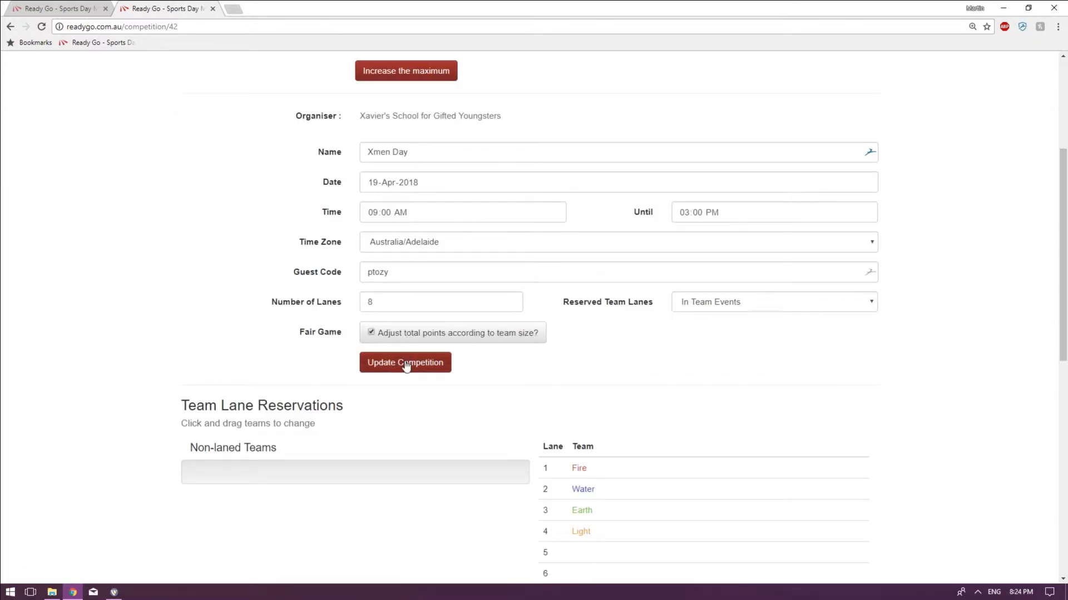
click(406, 363)
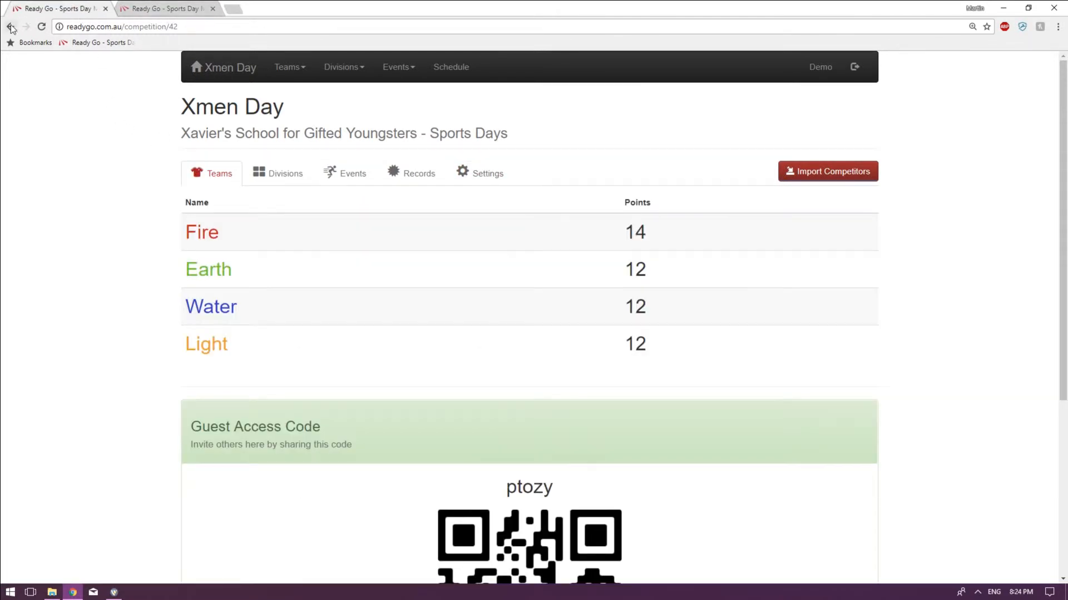
Step: Replace the OB Long Jump results with first attempts of 45, 45, 35, 25, 15 and 5 m for the first six competitors and update the placings
click(11, 27)
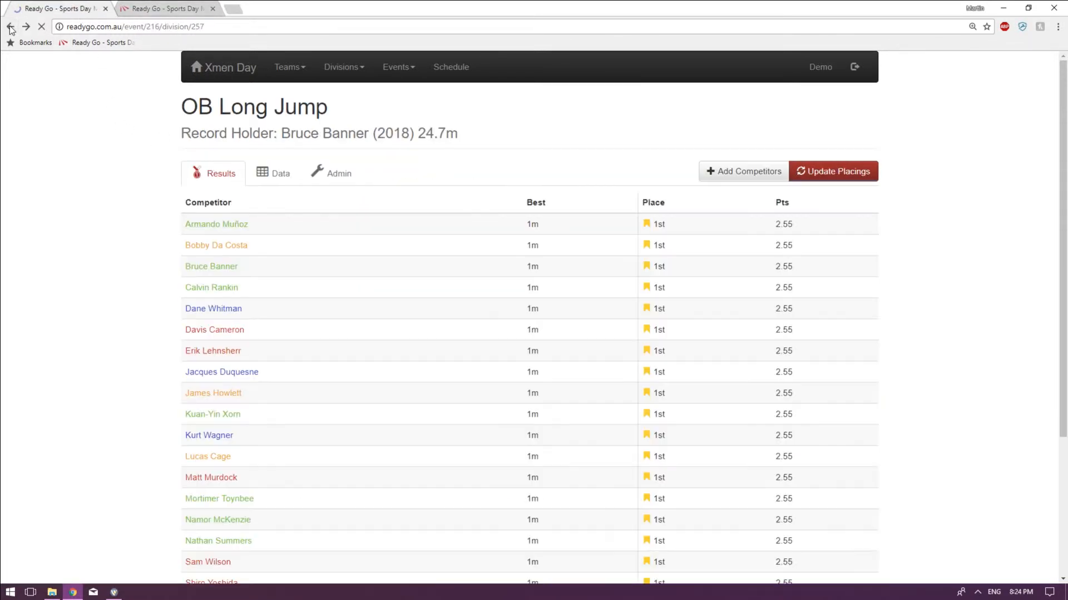
scroll(512, 365, down, 4)
scroll(479, 312, up, 4)
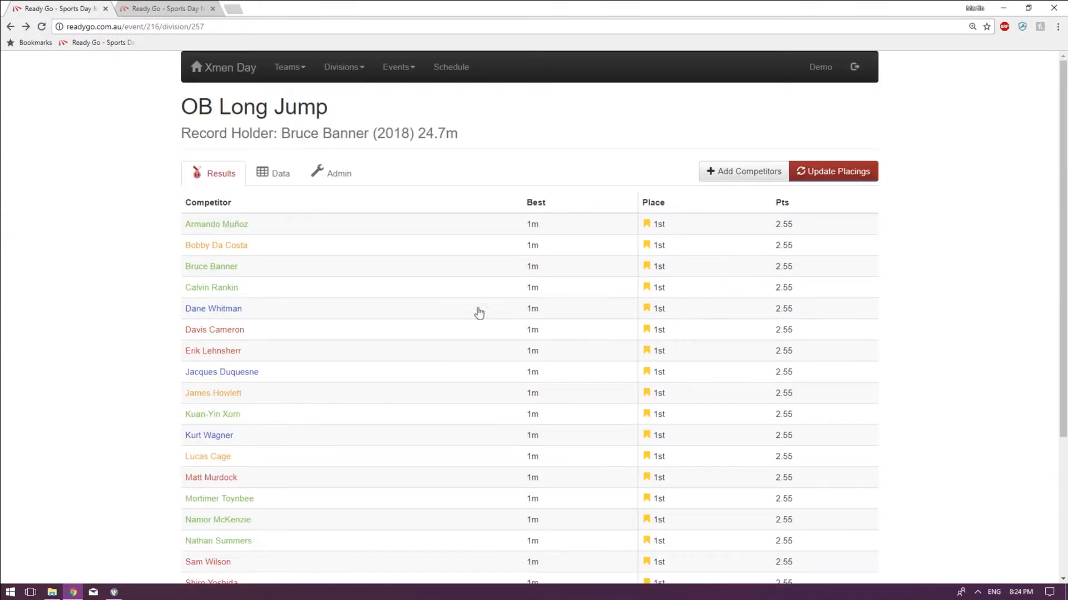
click(267, 174)
scroll(390, 293, down, 3)
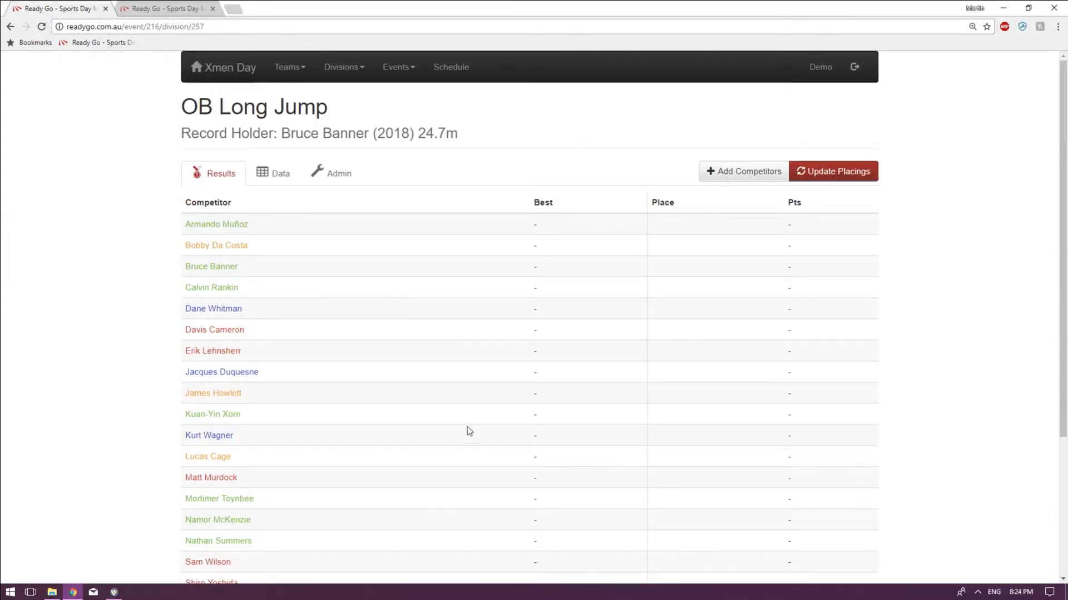
click(278, 182)
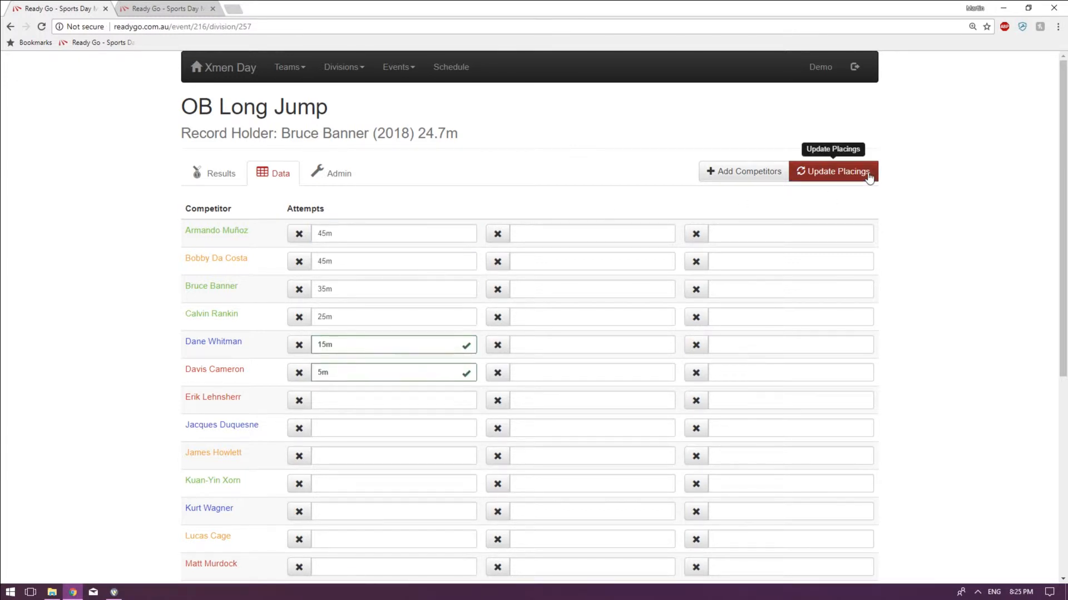
click(869, 177)
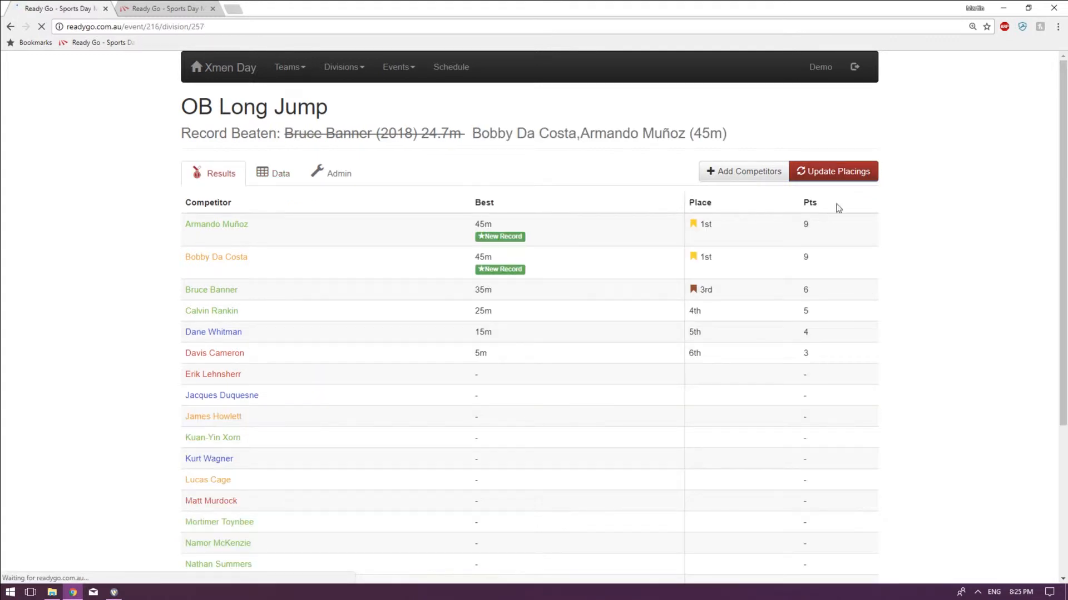
Step: Compare the points shared by the two competitors tied for first with the Long Jump event's points allocation
double_click(806, 224)
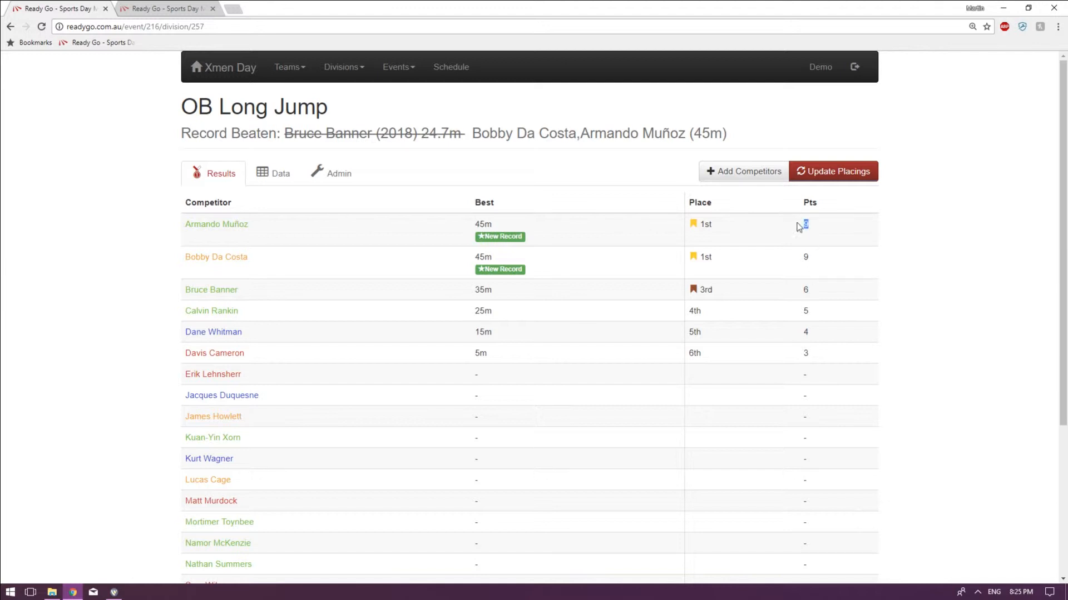
double_click(806, 256)
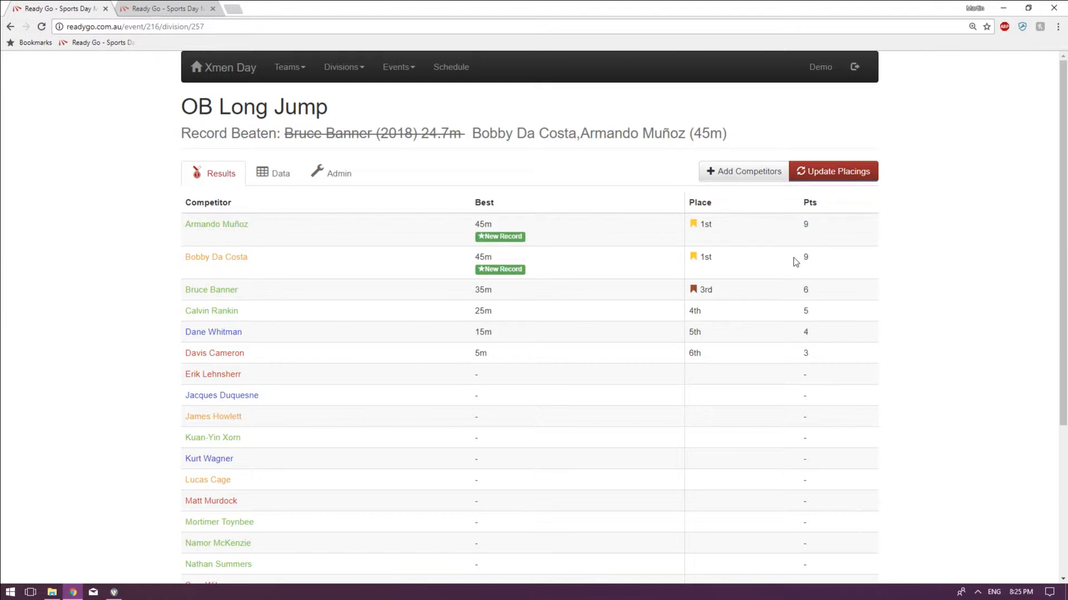
click(838, 271)
click(399, 68)
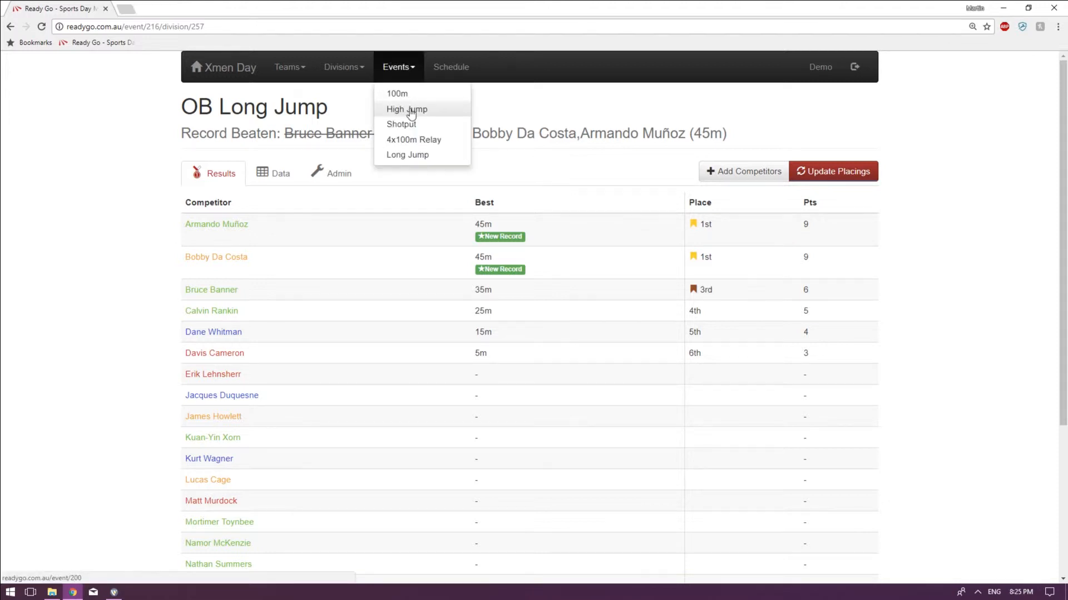
middle_click(406, 155)
click(166, 6)
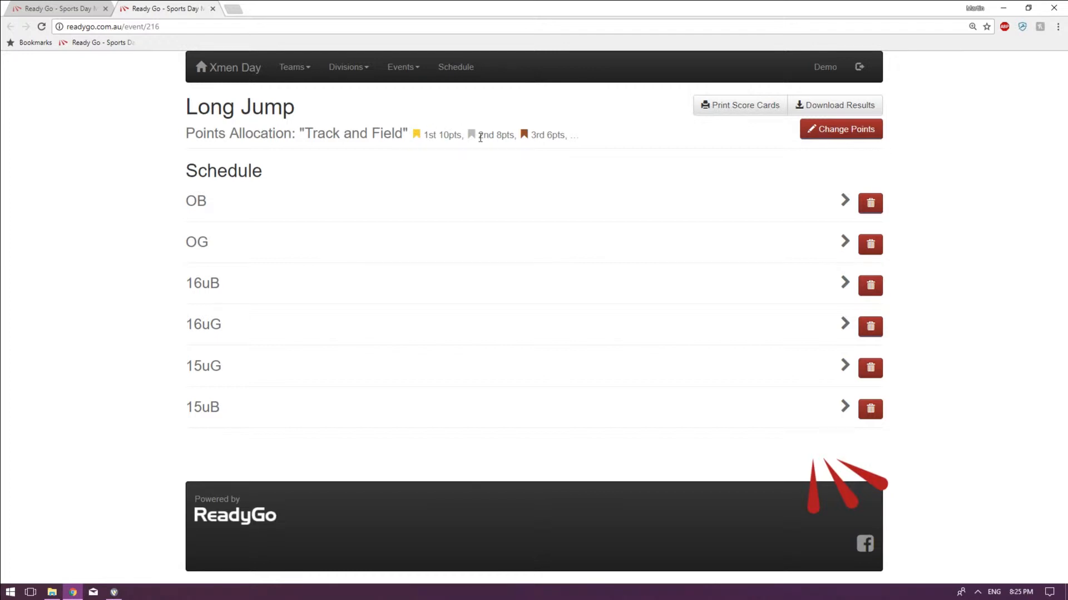
click(70, 8)
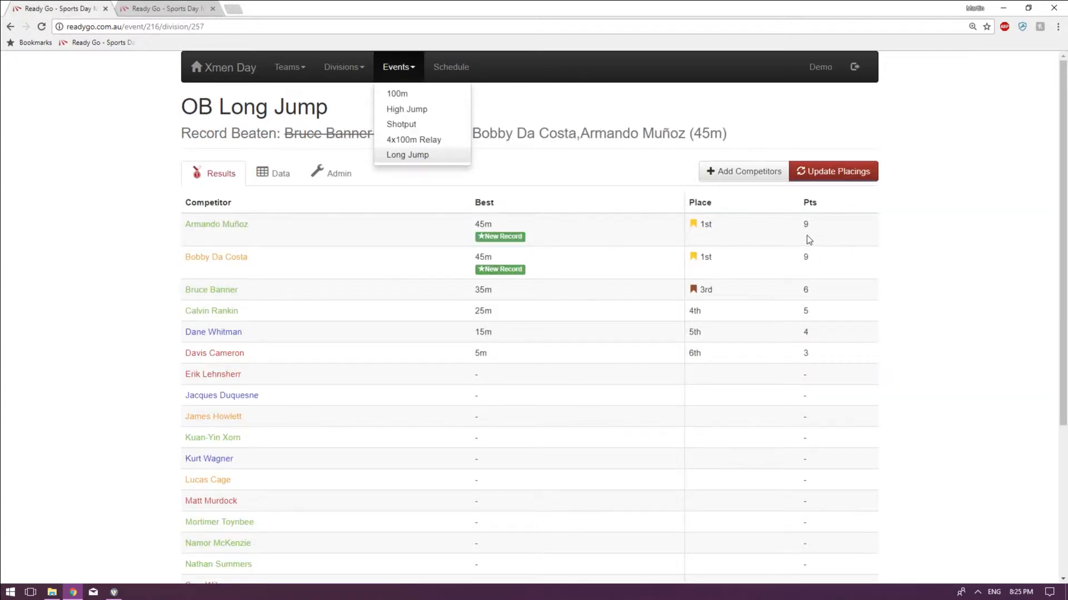
click(814, 270)
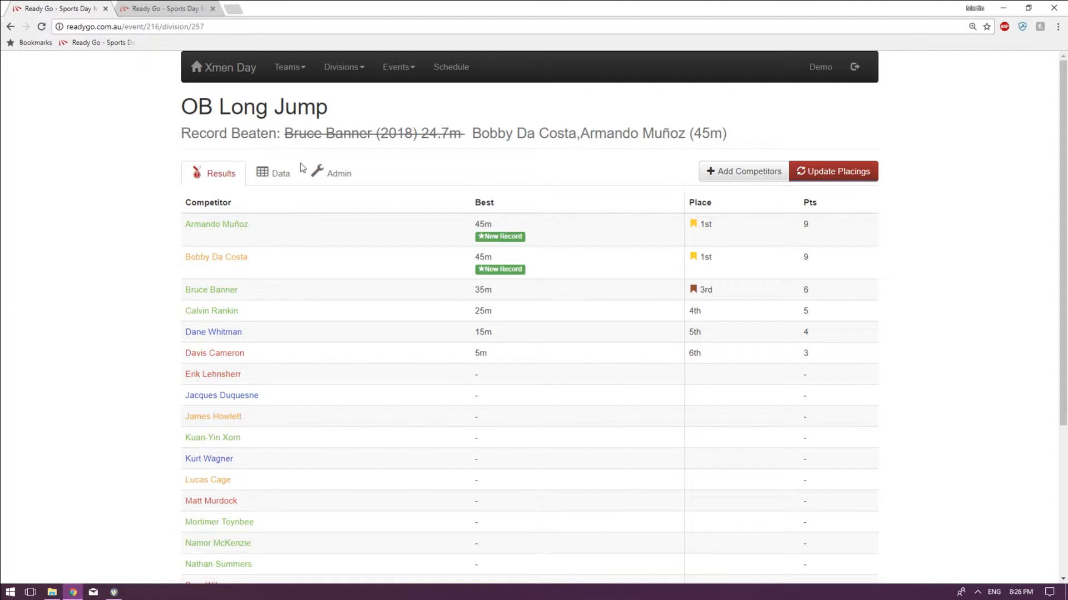
Step: Set the third competitor's first attempt to 45 m, update the placings and check the three-way tie against the Long Jump points allocation
click(287, 174)
drag(321, 291, 313, 291)
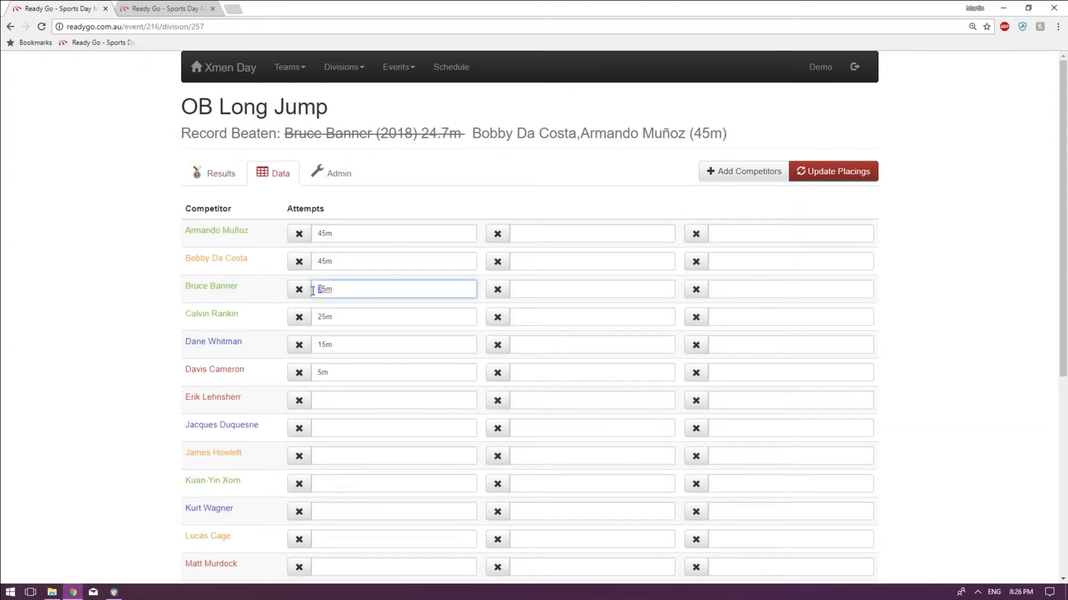
text(4)
click(838, 173)
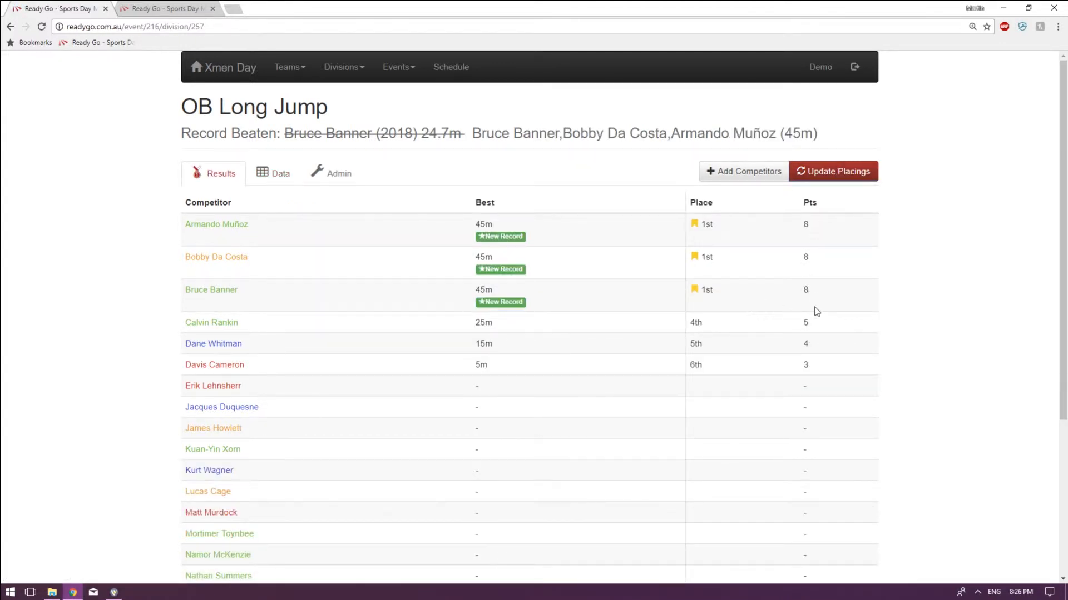
key(ctrl+Tab)
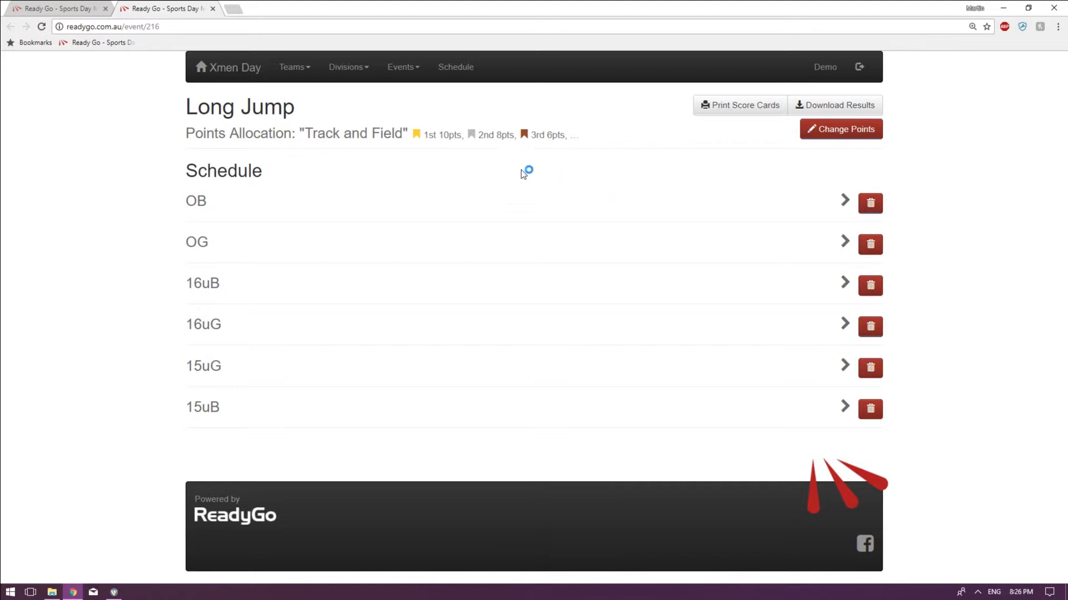
click(85, 11)
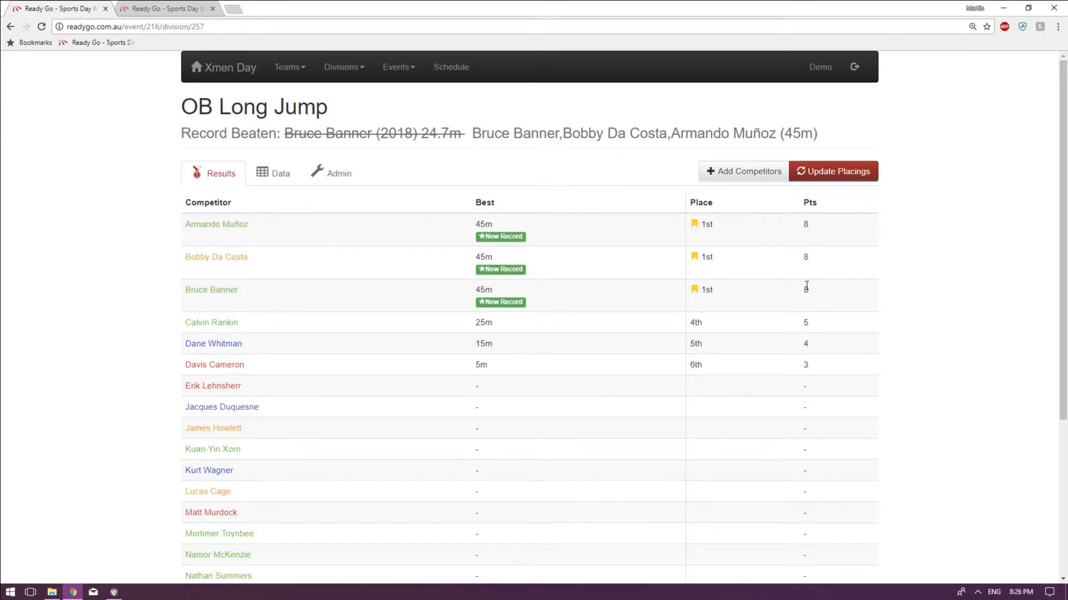
Step: Set the fifth competitor's first attempt to 25 m, update the placings and check the points shared for fourth place
click(274, 173)
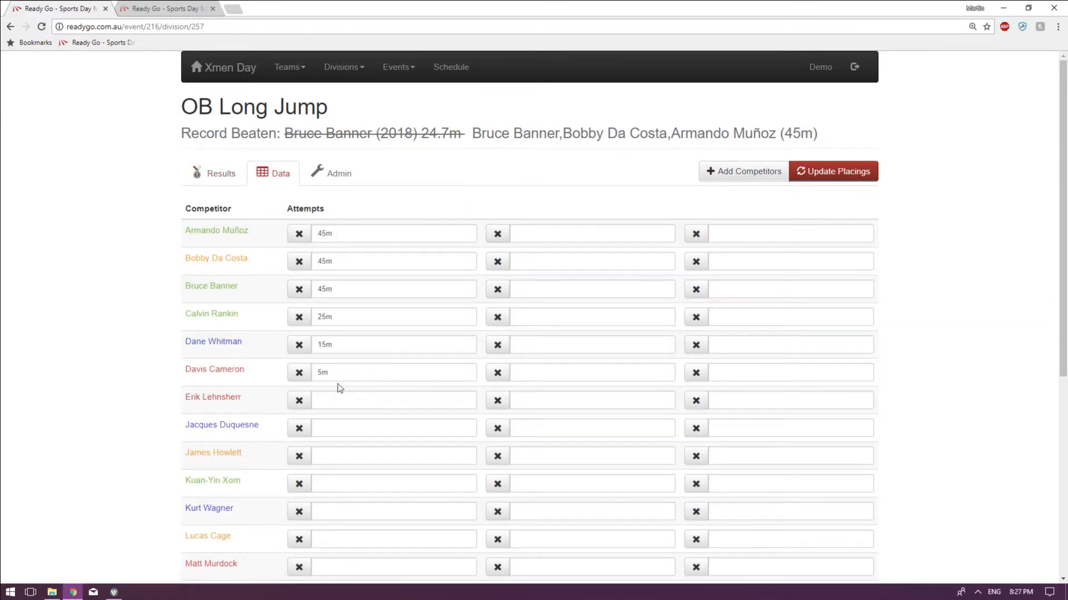
click(322, 345)
key(BackSpace)
text(2)
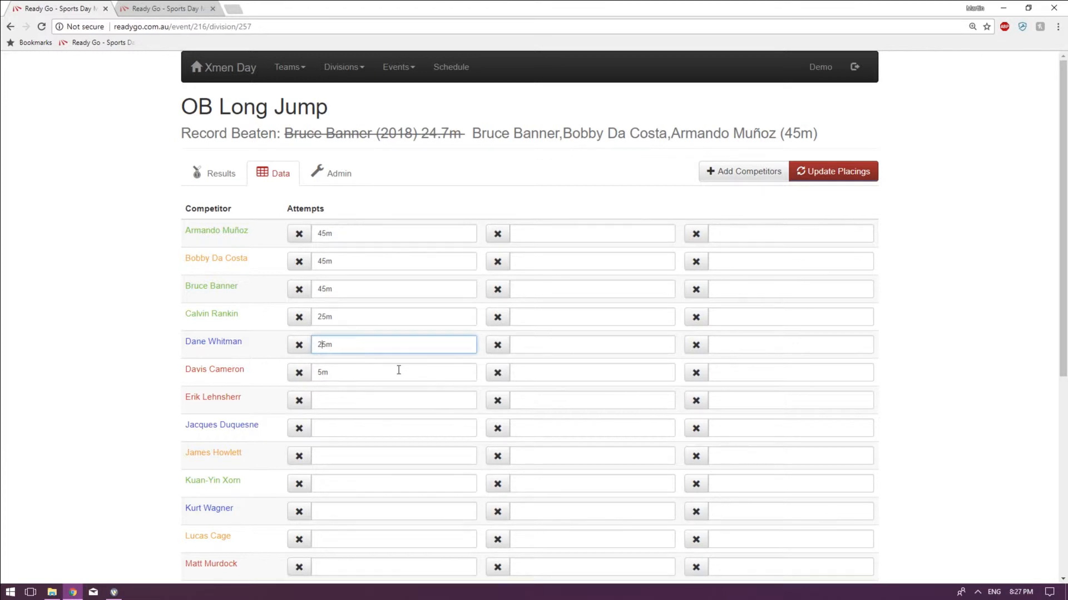
click(842, 178)
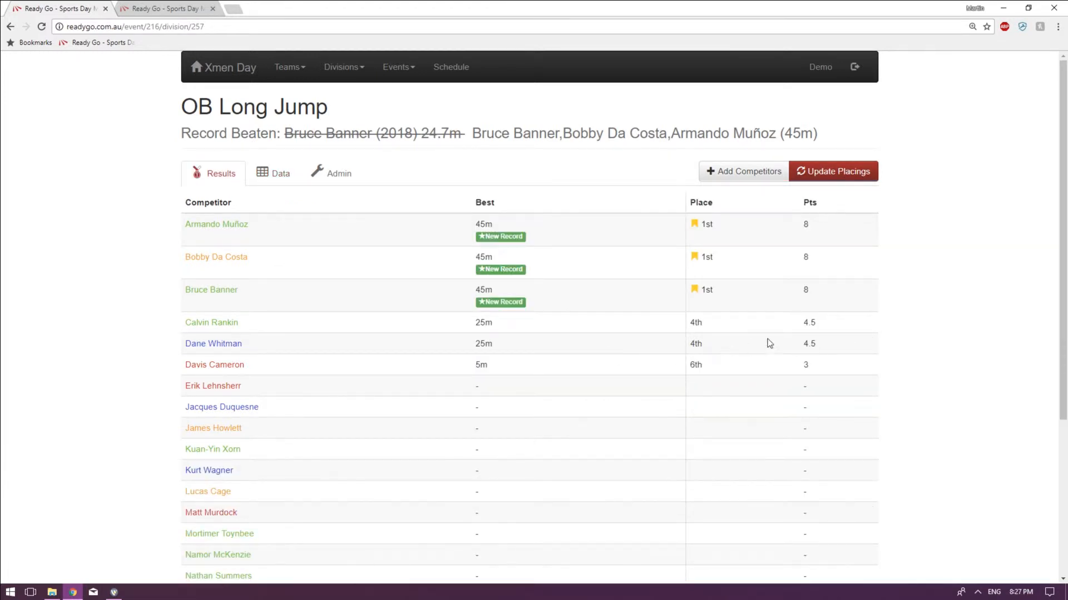
double_click(809, 344)
click(836, 351)
Step: Examine the seventh competitor's three empty attempts and how a competitor without attempts is treated in the results
scroll(836, 352, down, 1)
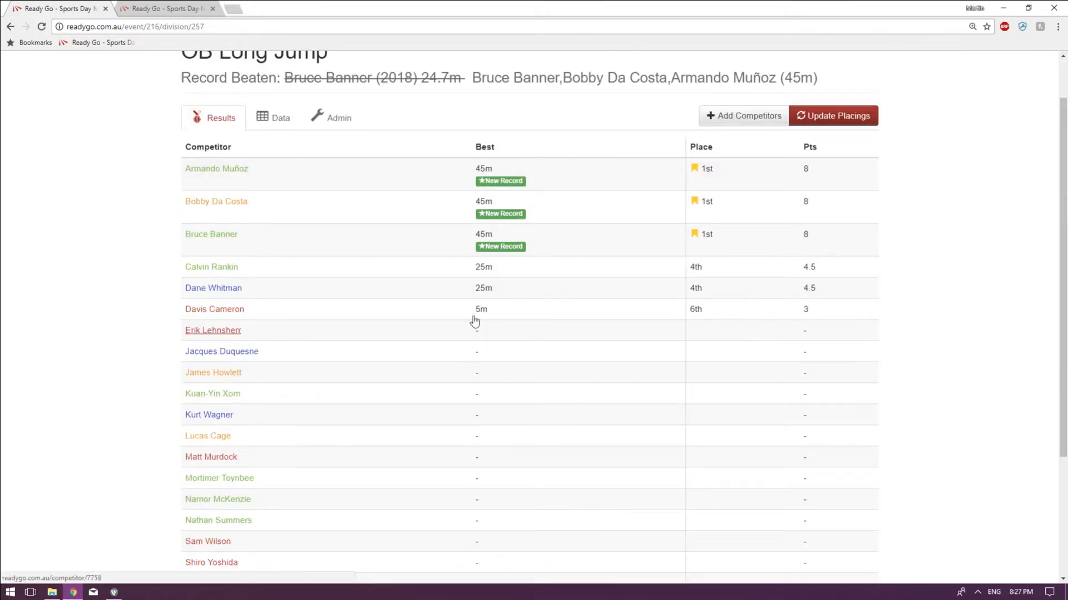
click(281, 119)
click(318, 341)
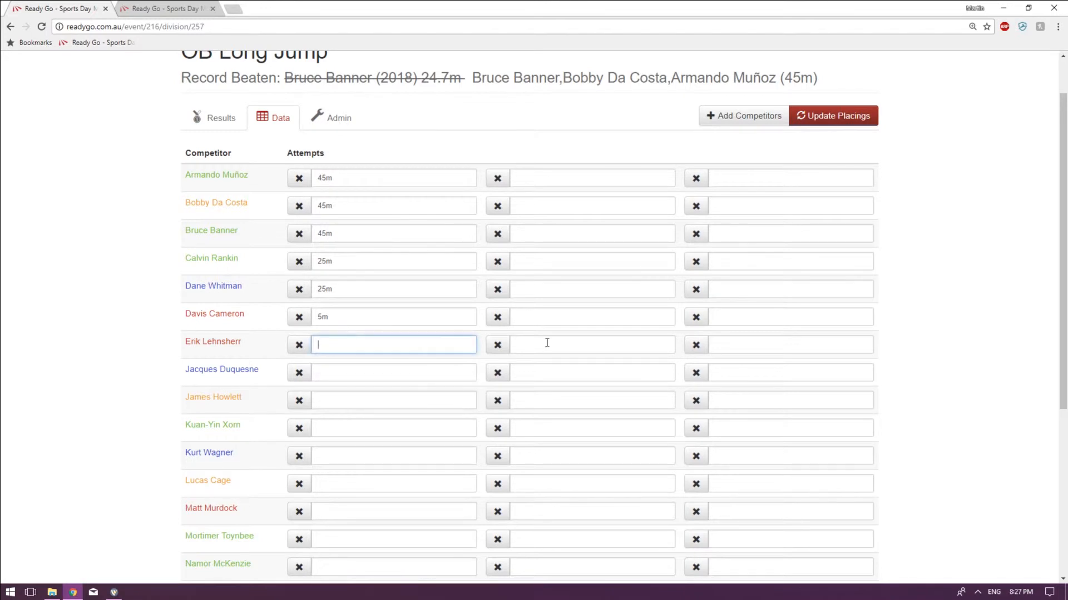
click(546, 342)
click(783, 343)
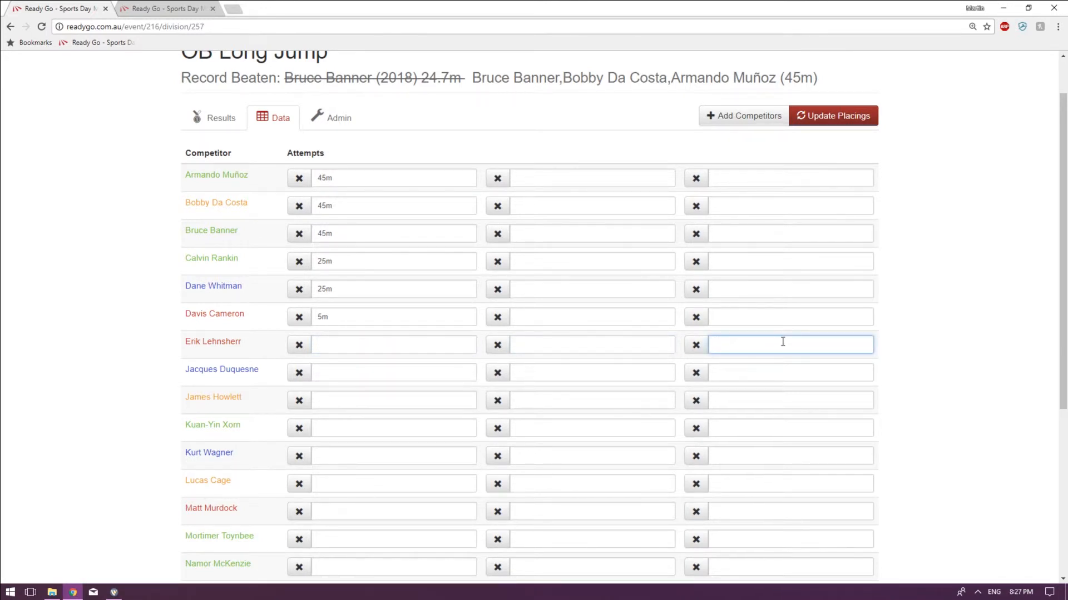
click(211, 115)
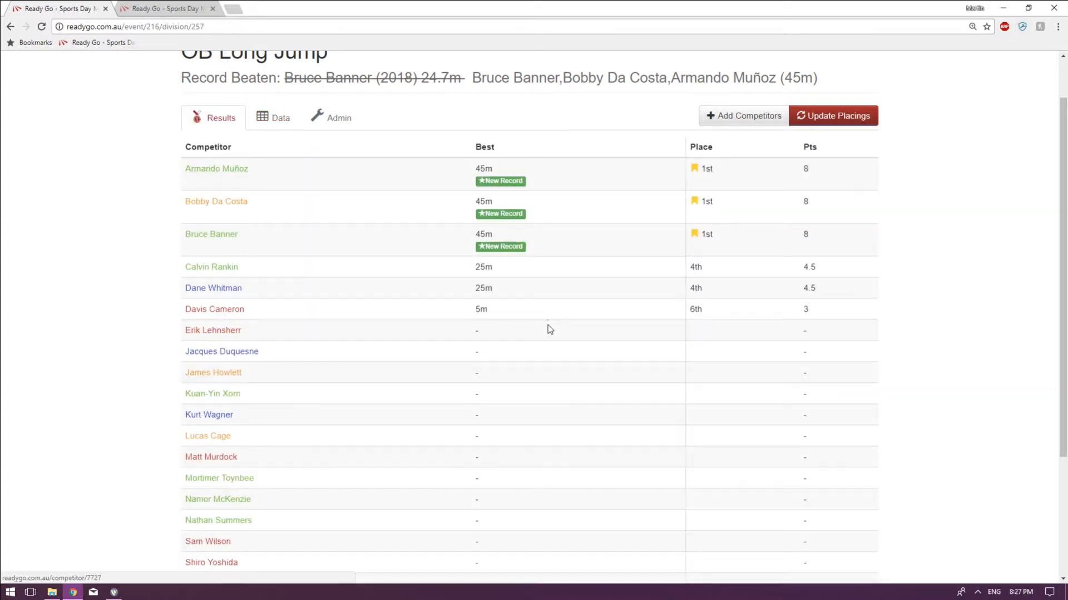
Step: Enter 1 m for the seventh to tenth competitors, mark fouls for the eleventh and twelfth, and update the placings
click(274, 115)
click(394, 344)
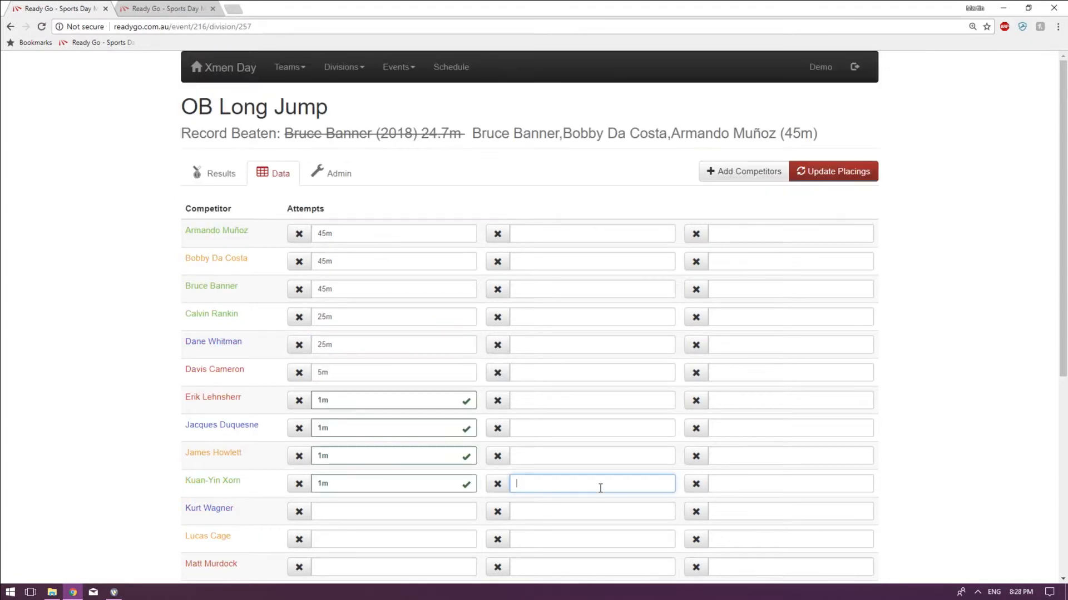
scroll(454, 385, down, 3)
click(298, 401)
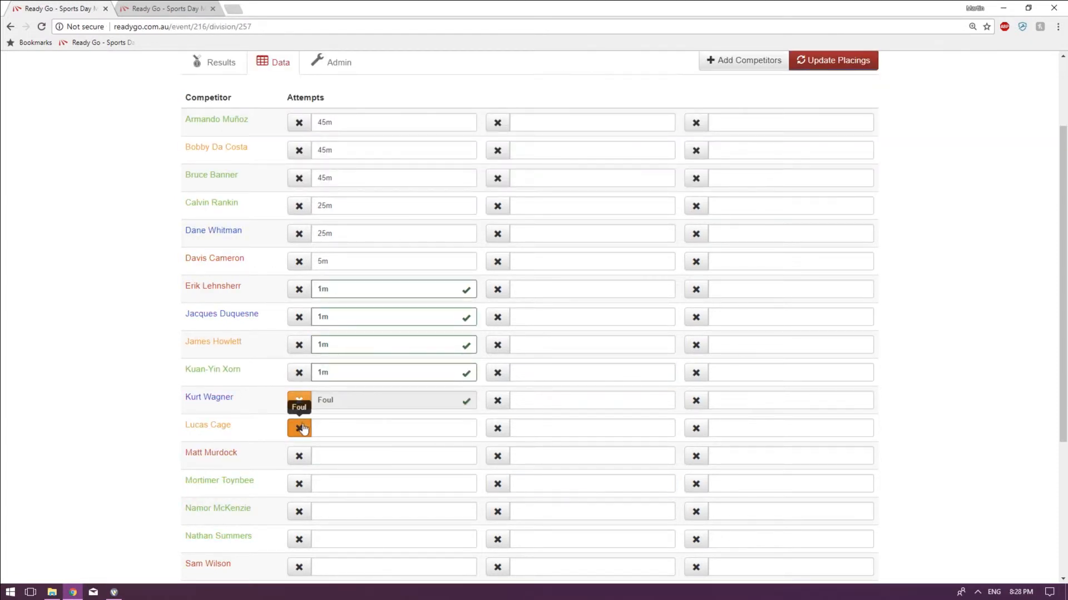
click(300, 428)
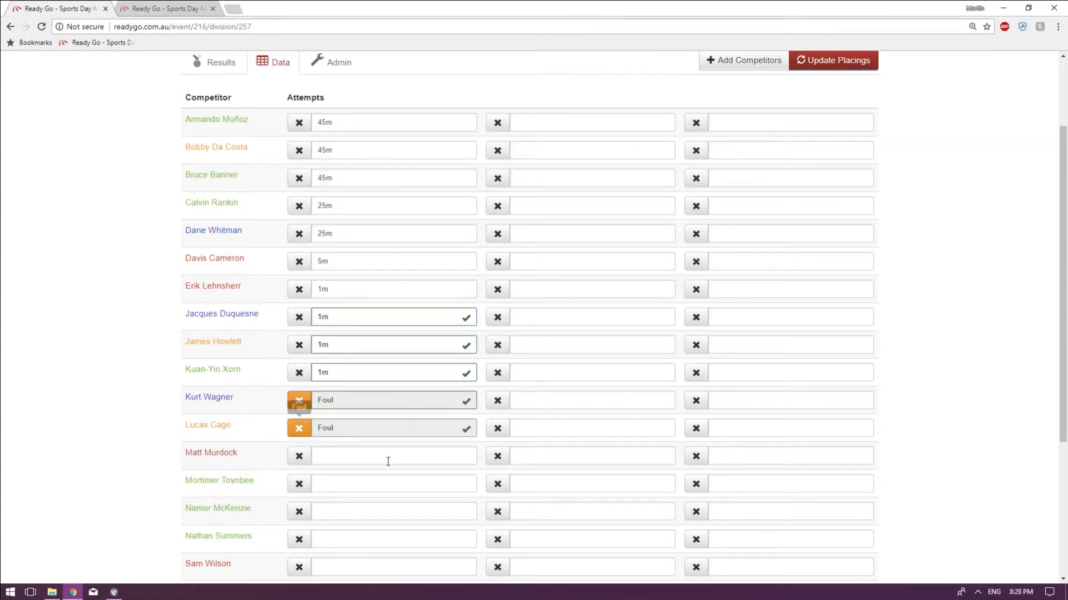
click(831, 63)
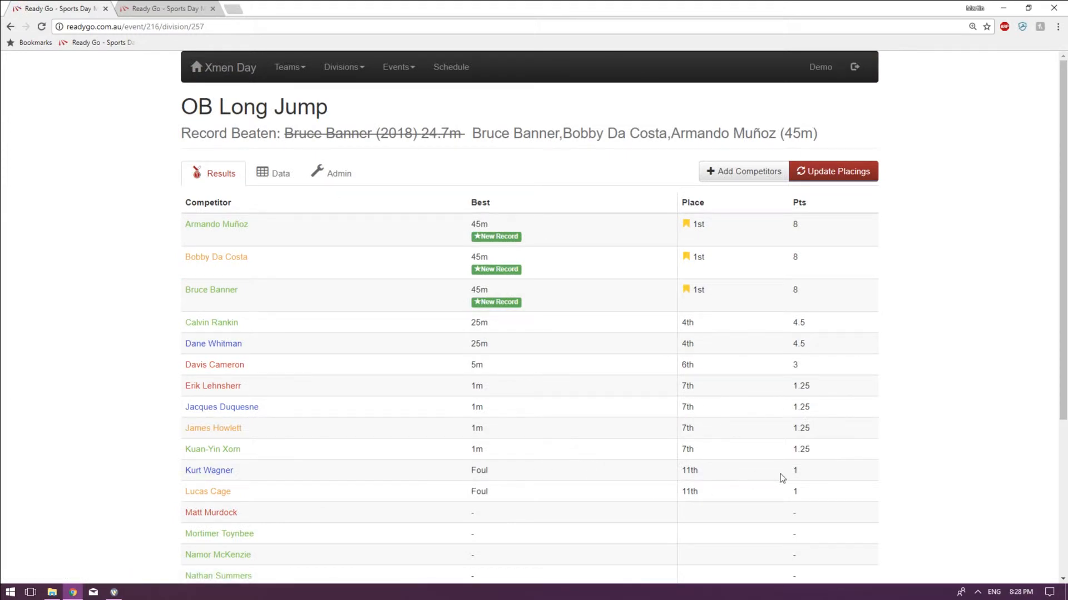
triple_click(816, 495)
click(825, 497)
Step: Open the OB division of the 100m event and examine the lanes and time entries across its three heats
click(398, 67)
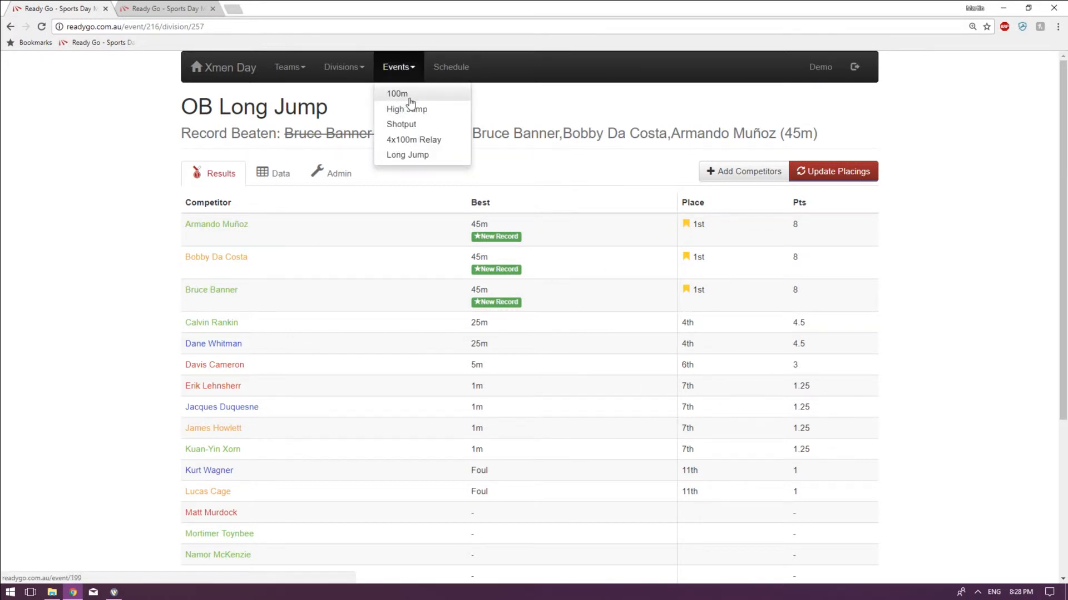
click(409, 99)
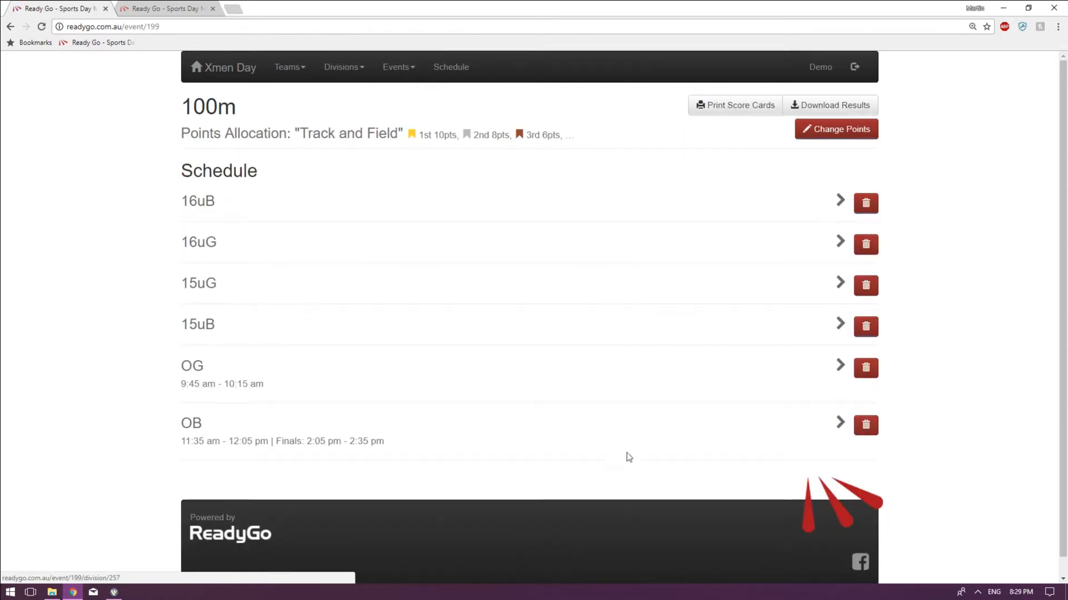
click(189, 431)
click(285, 184)
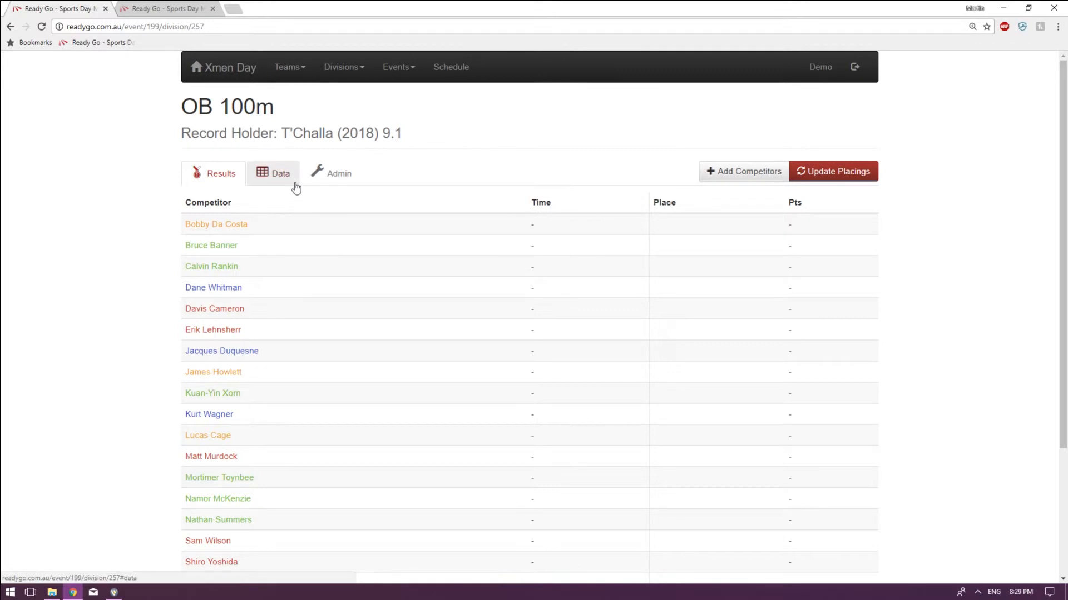
scroll(558, 395, down, 10)
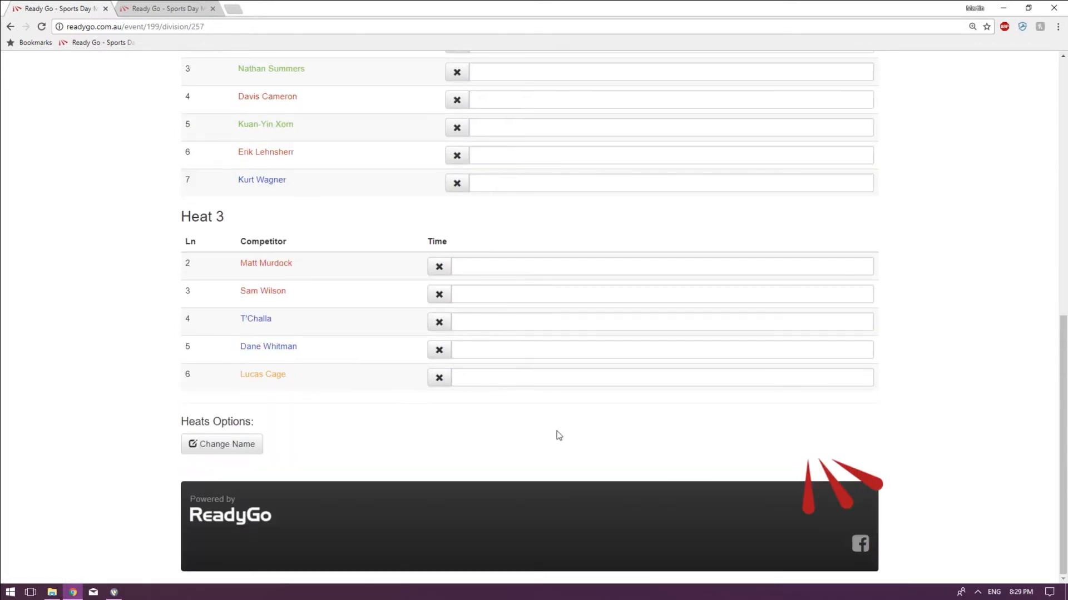
scroll(558, 434, up, 7)
scroll(549, 429, up, 3)
scroll(532, 442, down, 7)
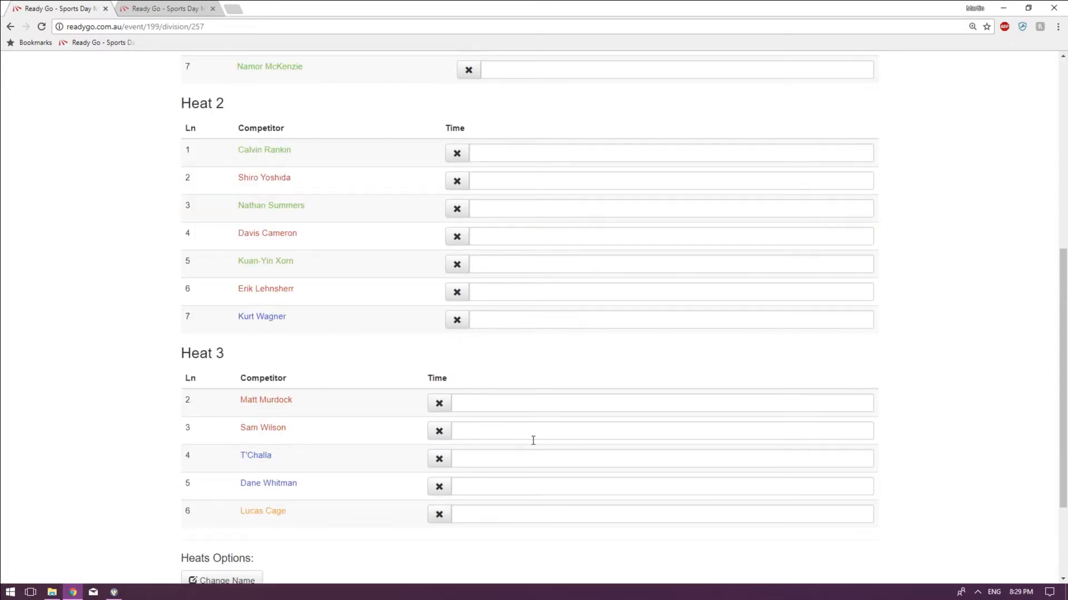
scroll(534, 441, up, 7)
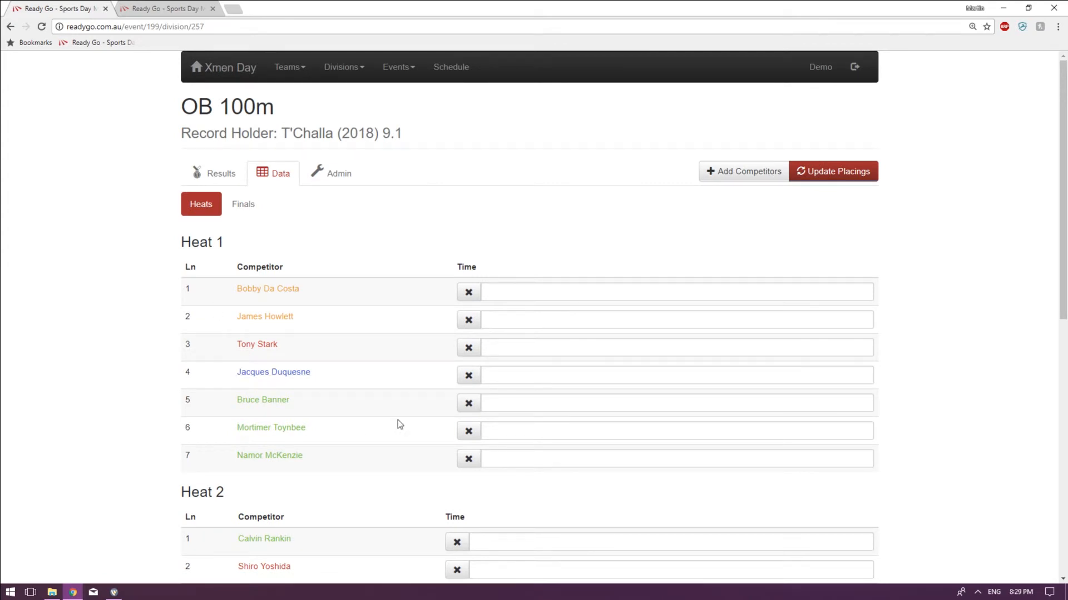
scroll(398, 424, down, 5)
scroll(405, 401, up, 5)
scroll(527, 509, down, 2)
scroll(529, 409, up, 2)
Step: Mark lane 1 of Heat 1 as a foul, clear the foul, and set that lane's time to 15.743
click(466, 292)
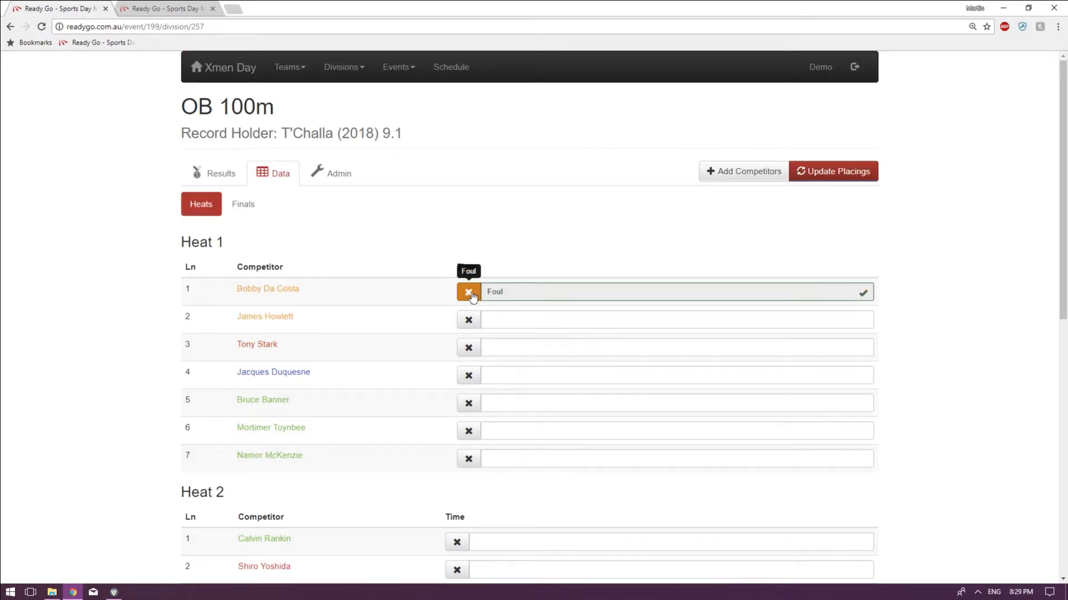
click(471, 294)
click(545, 297)
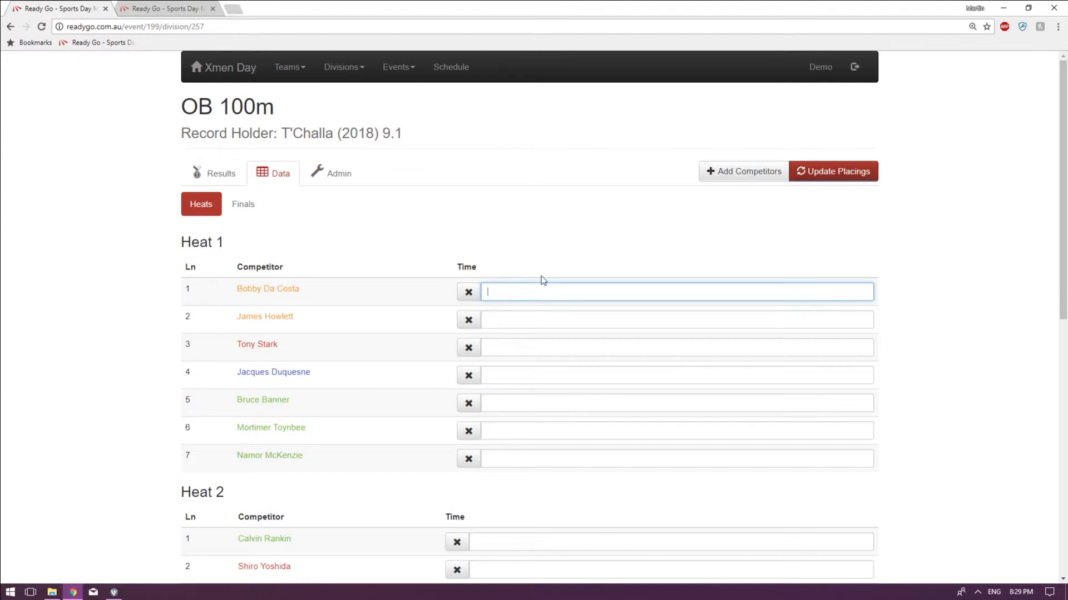
text(15)
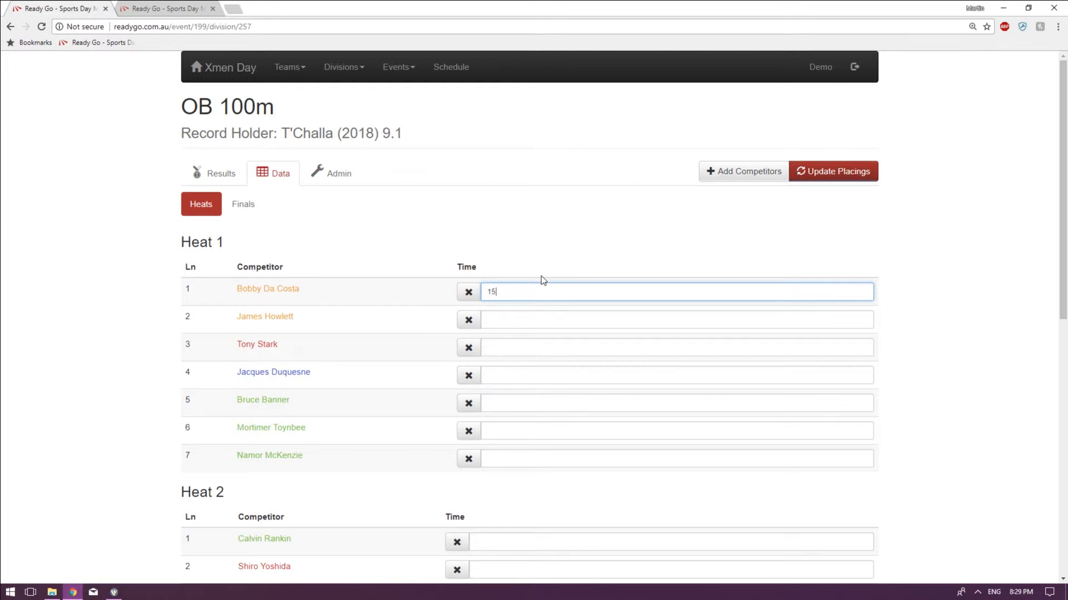
click(532, 319)
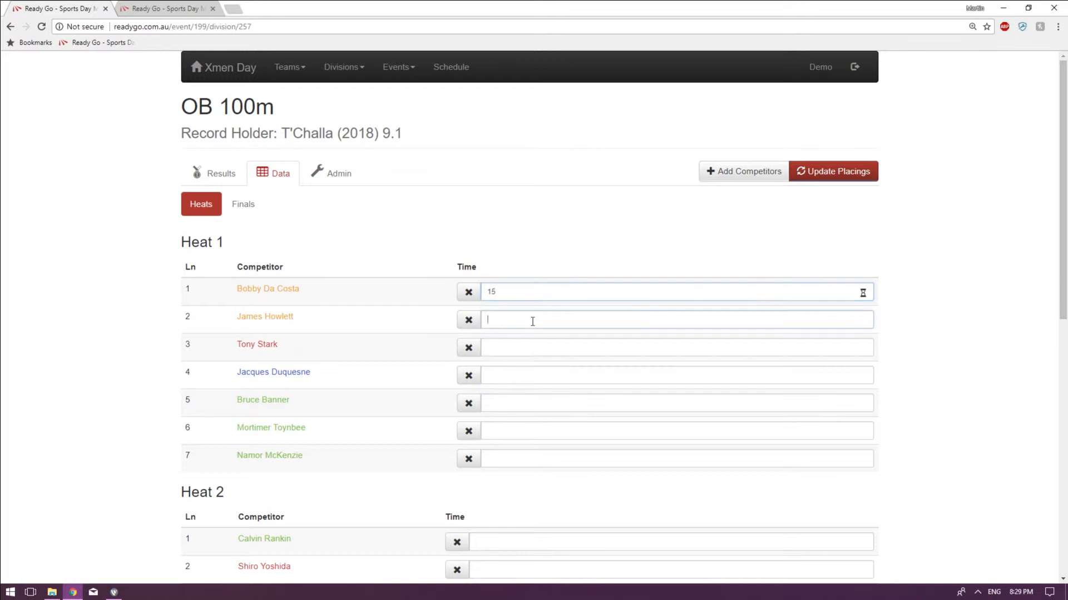
click(515, 286)
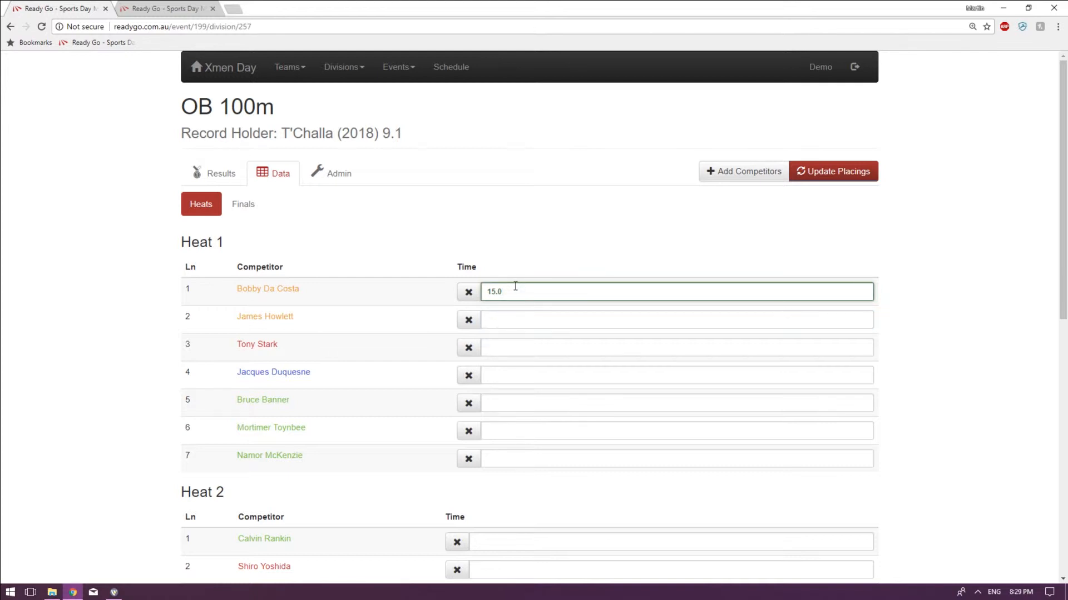
key(BackSpace)
text(74)
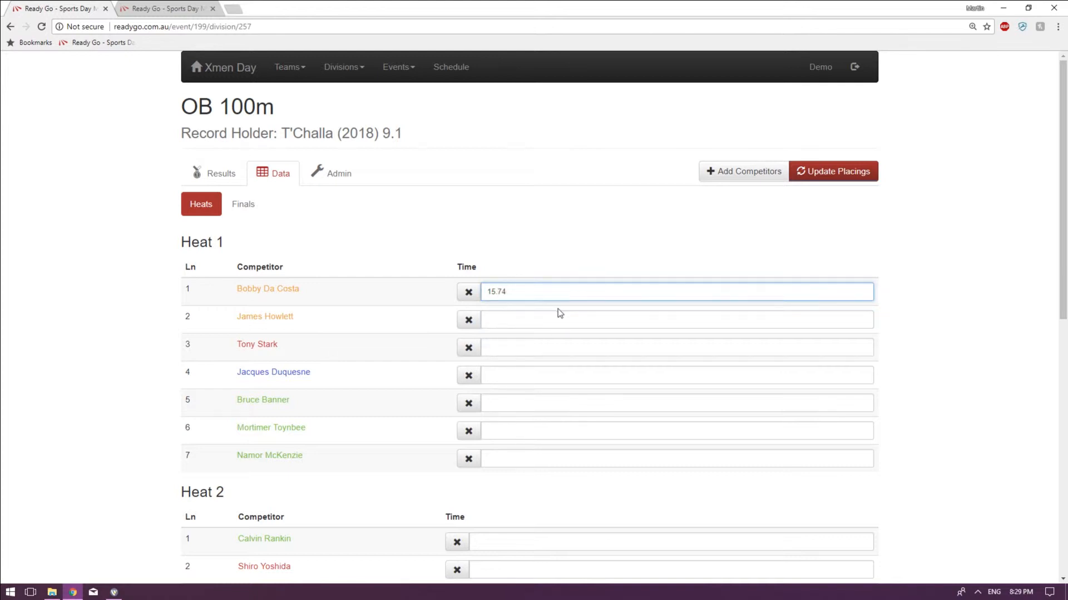
text(3)
Step: Try entering minute-long times for lanes 2 and 3 of Heat 1 as 1.5.3 and 1'5"3
click(558, 313)
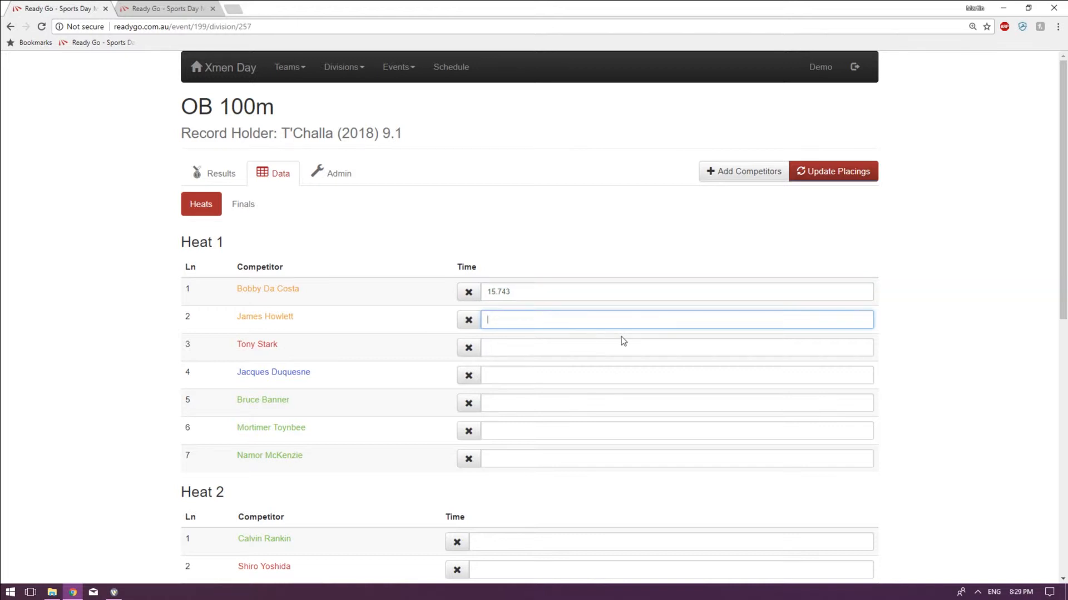
text(1.)
text(5.3)
click(573, 341)
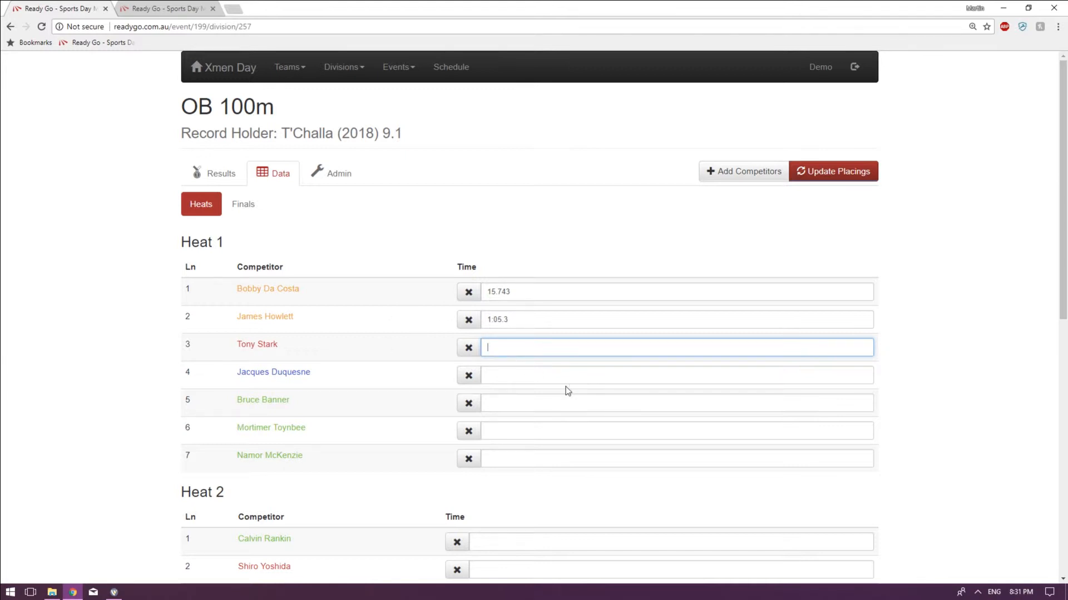
text(1'5"3)
click(527, 377)
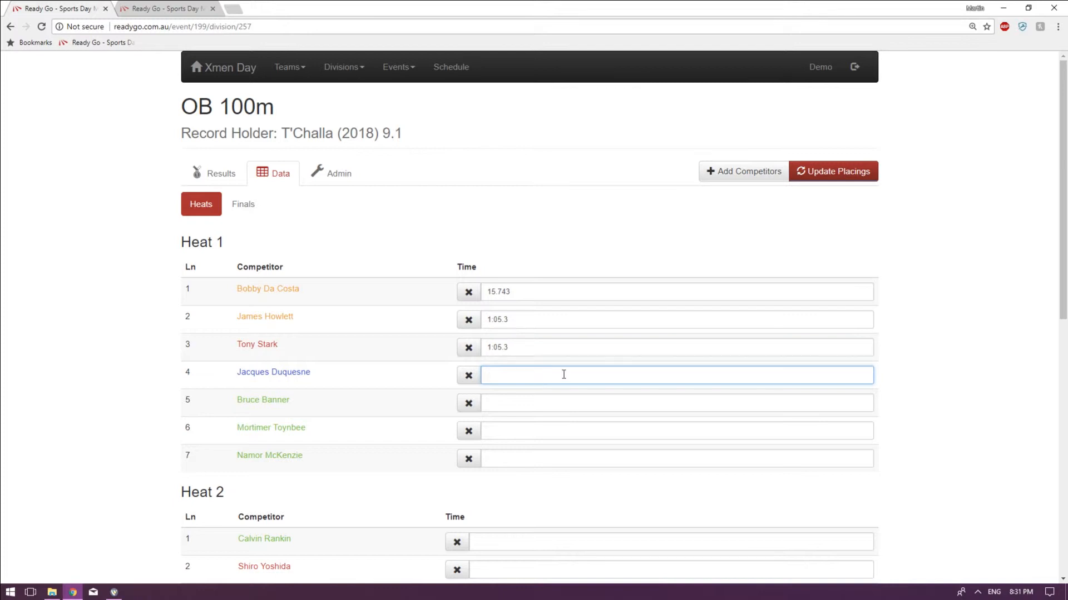
Step: Set the Heat 1 times for lanes 2 to 5 to 14, 13, 12 and 11
scroll(584, 356, down, 2)
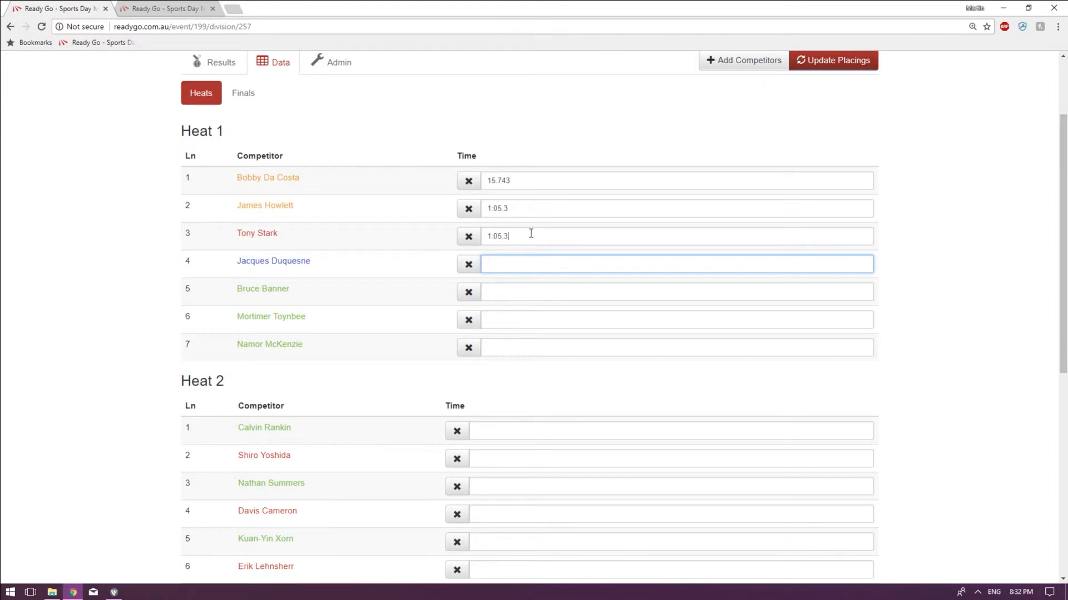
key(shift+Tab)
key(shift+Tab)
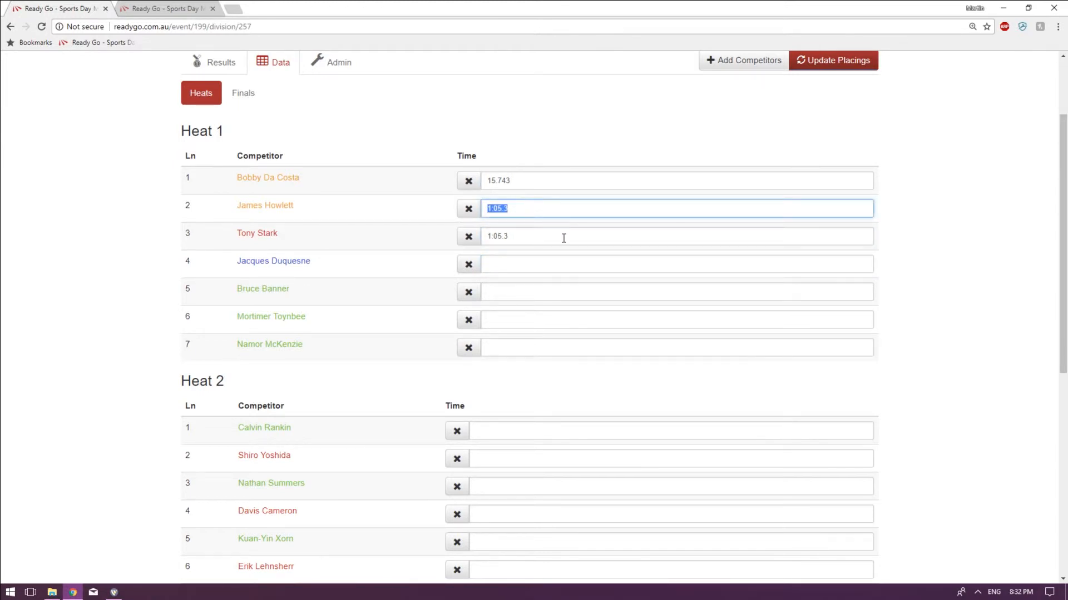
text(14)
key(Tab)
text(13)
key(Tab)
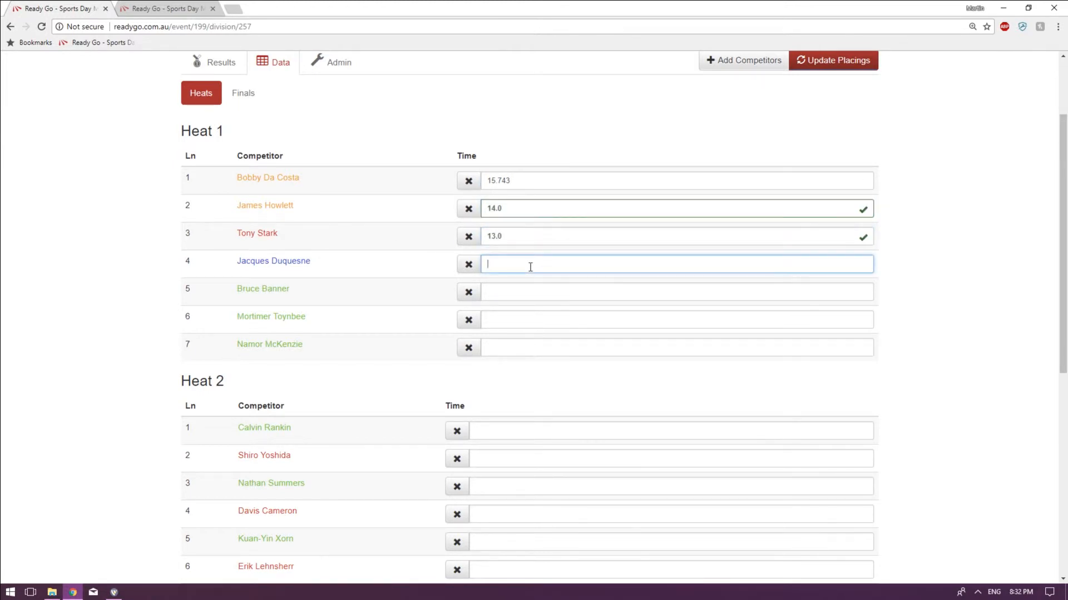
text(12)
key(Tab)
text(11)
key(Tab)
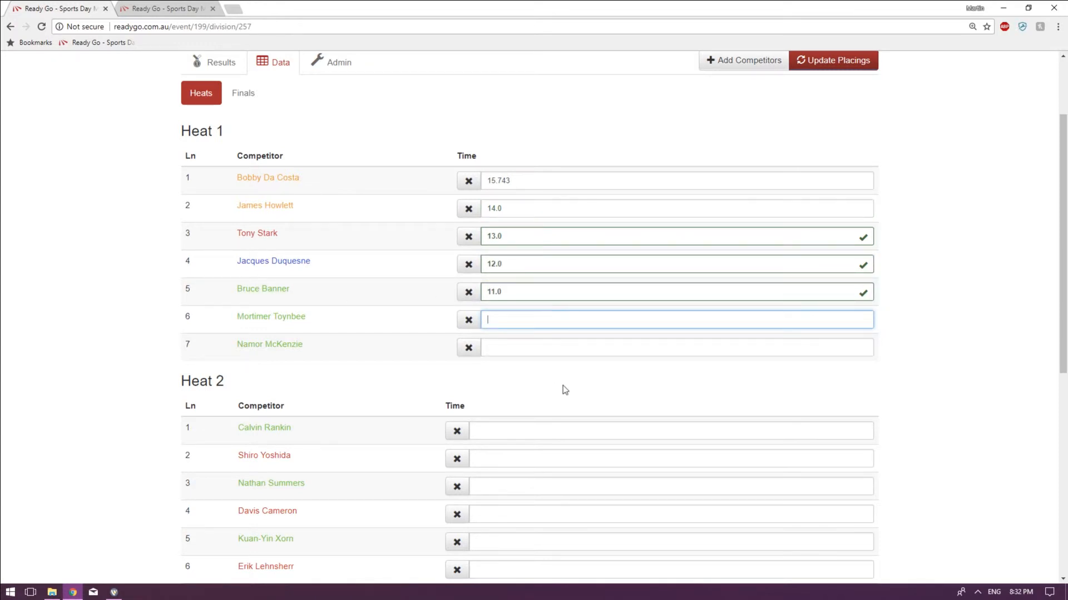
Step: Enter the Heat 2 times 15.4, 14.6, 13.3, 12.9 and 11.4 for lanes 1 to 5
scroll(564, 388, down, 3)
click(531, 273)
scroll(581, 334, up, 2)
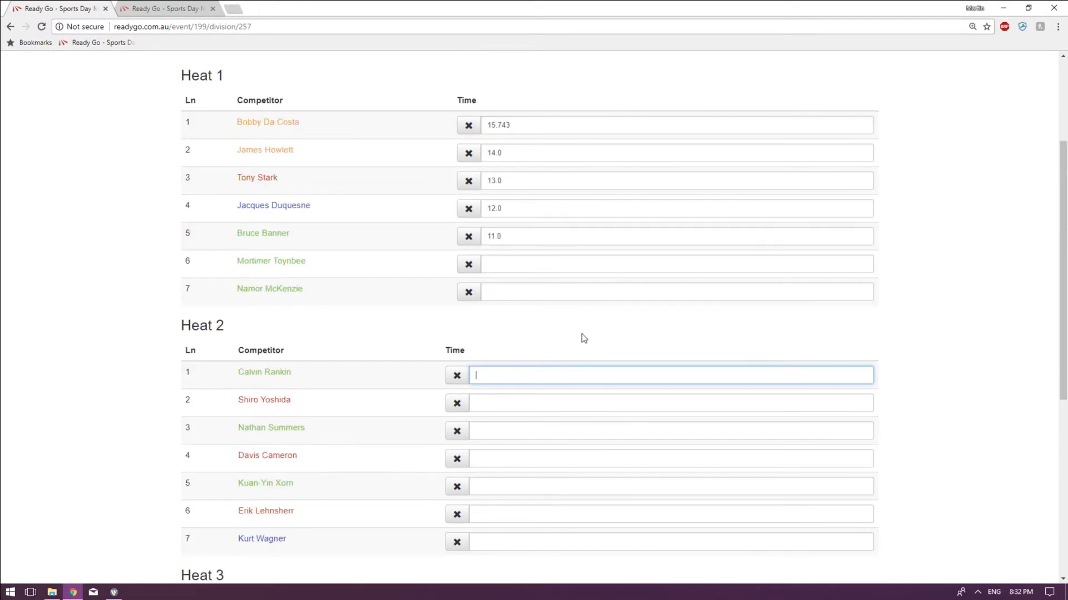
text(15.4)
click(491, 399)
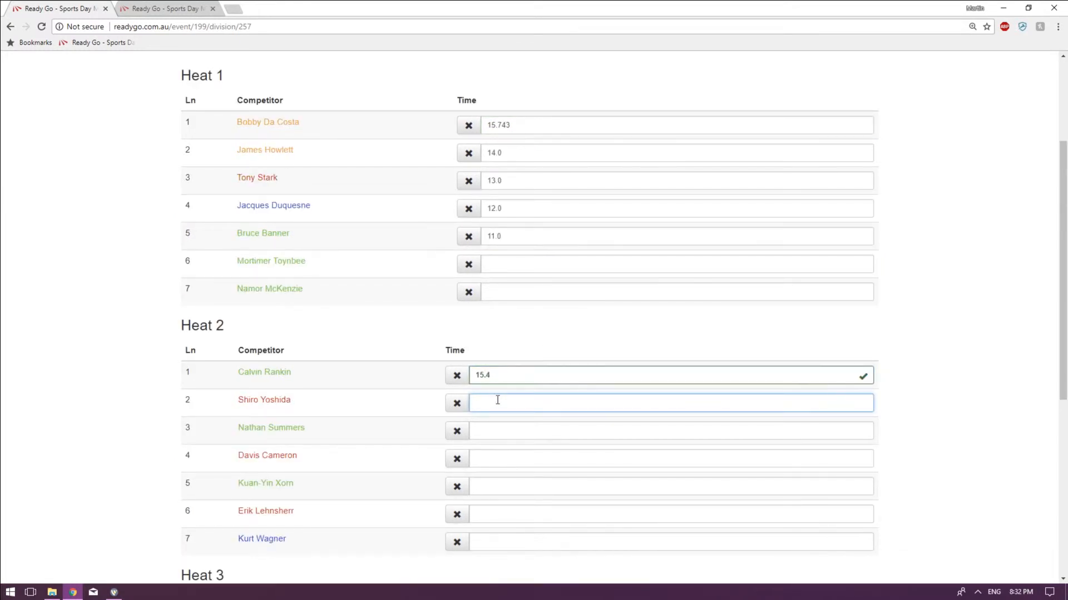
text(14.6)
click(503, 430)
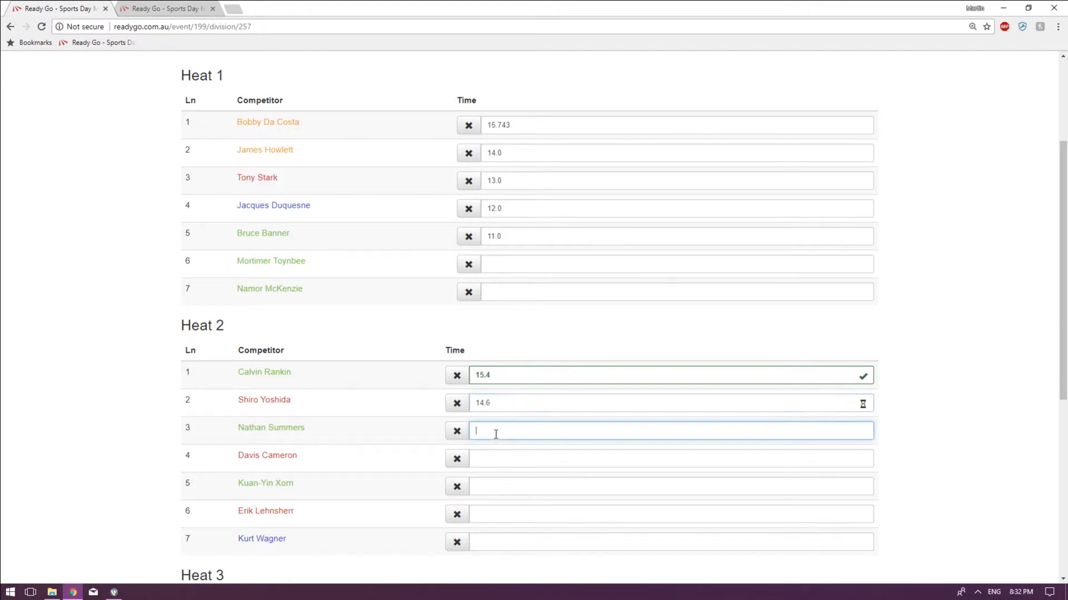
text(13.3)
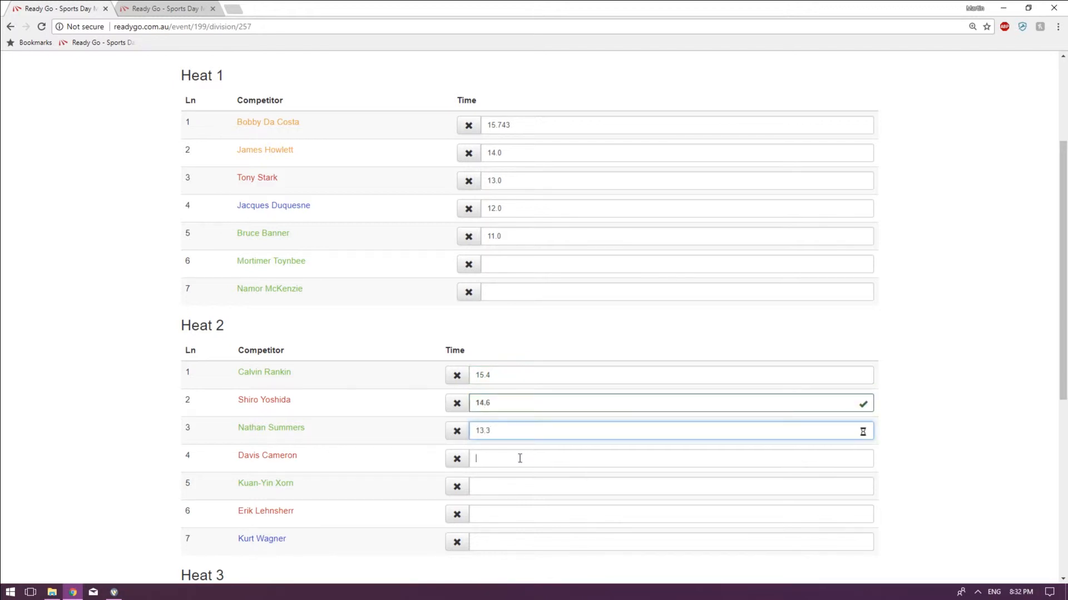
click(524, 457)
text(12.9)
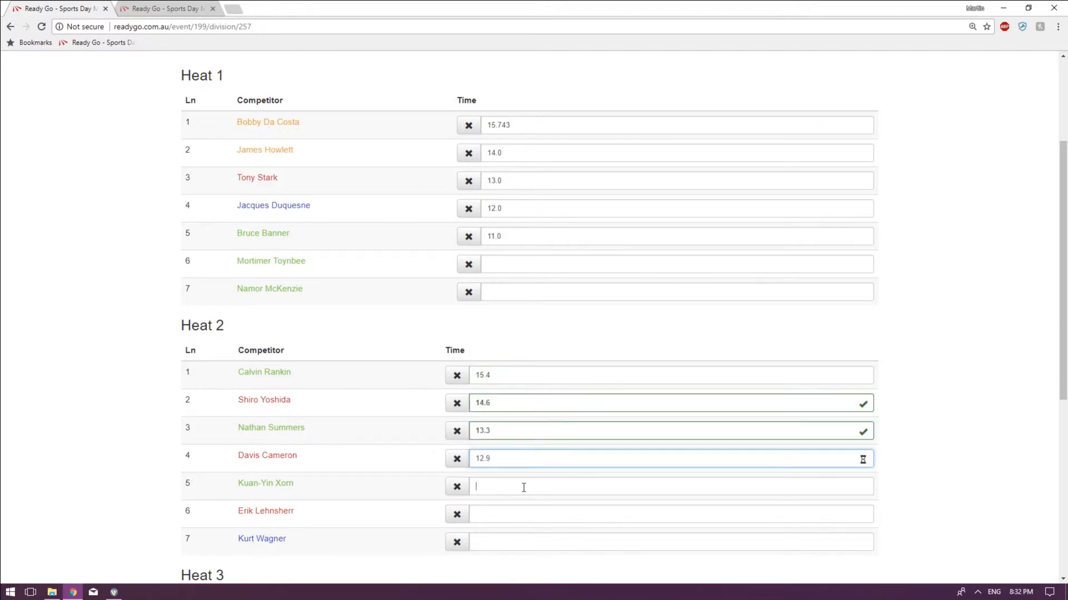
click(524, 487)
text(11.4)
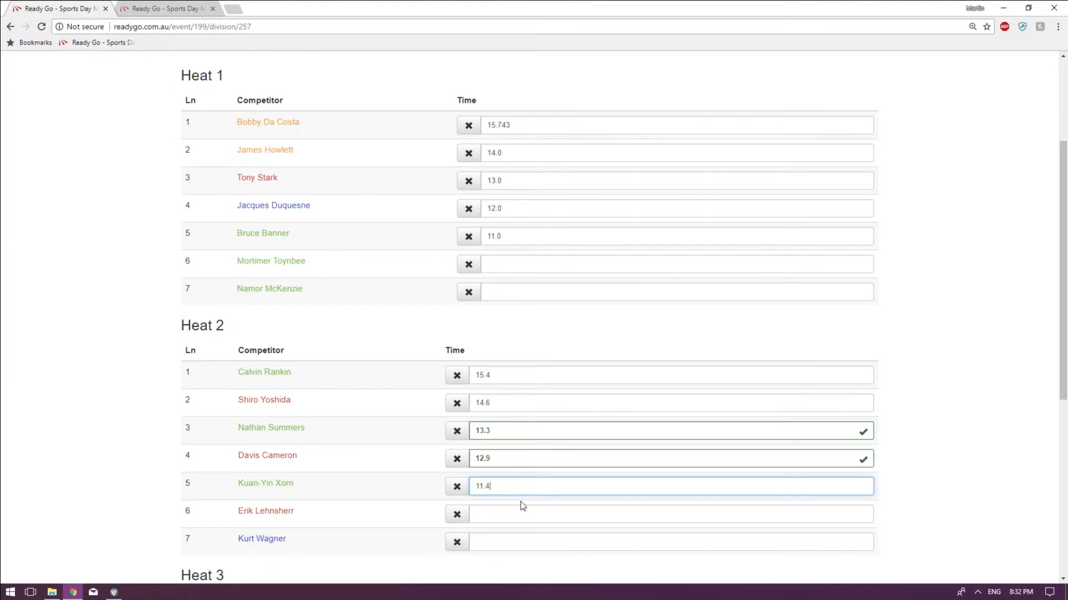
click(523, 507)
Step: Enter 16.7 for lane 2 of Heat 3, mark lane 3 as a foul, and set lanes 4 and 5 to 13.3 and 11
scroll(531, 492, down, 4)
click(501, 411)
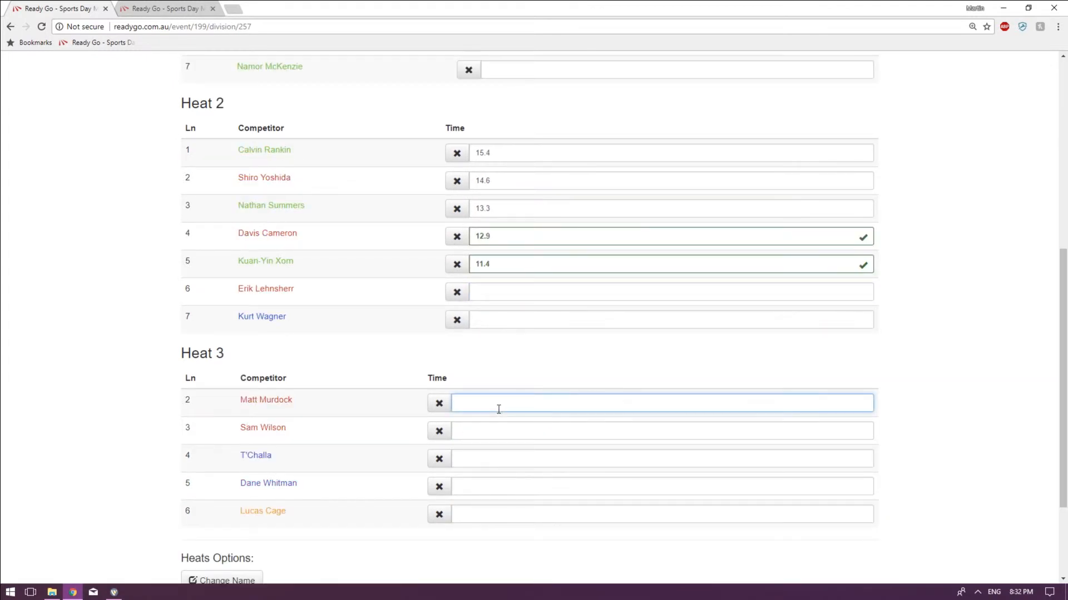
text(1)
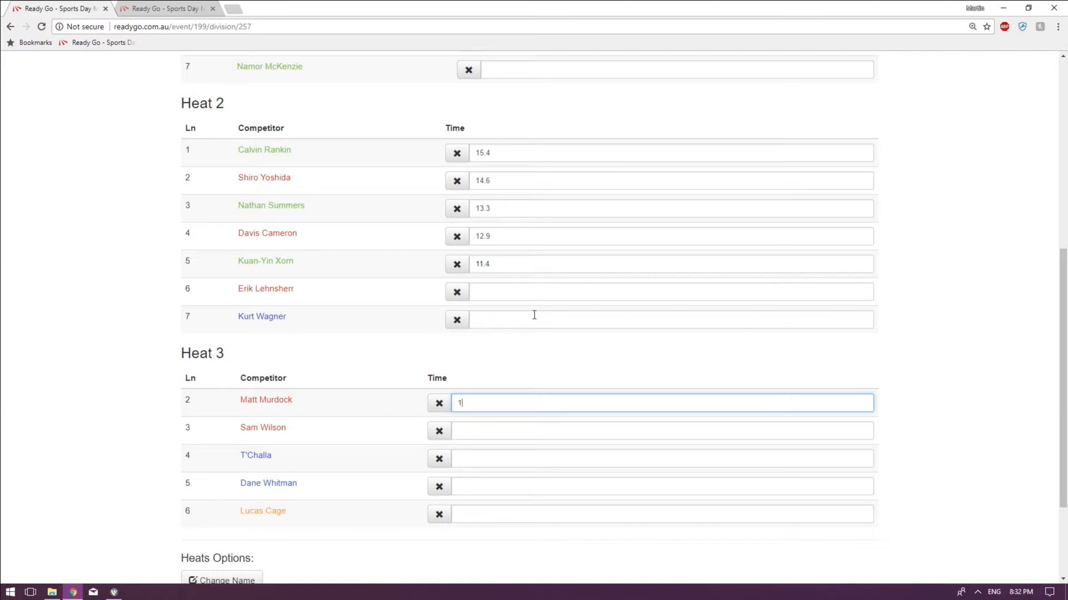
text(6.7)
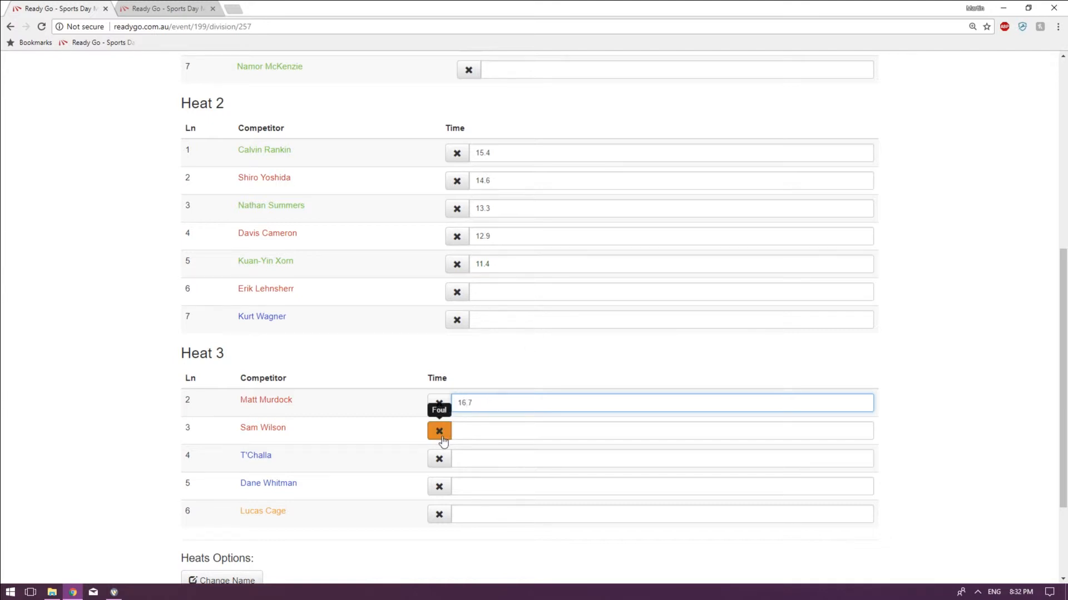
click(439, 430)
click(484, 459)
text(13)
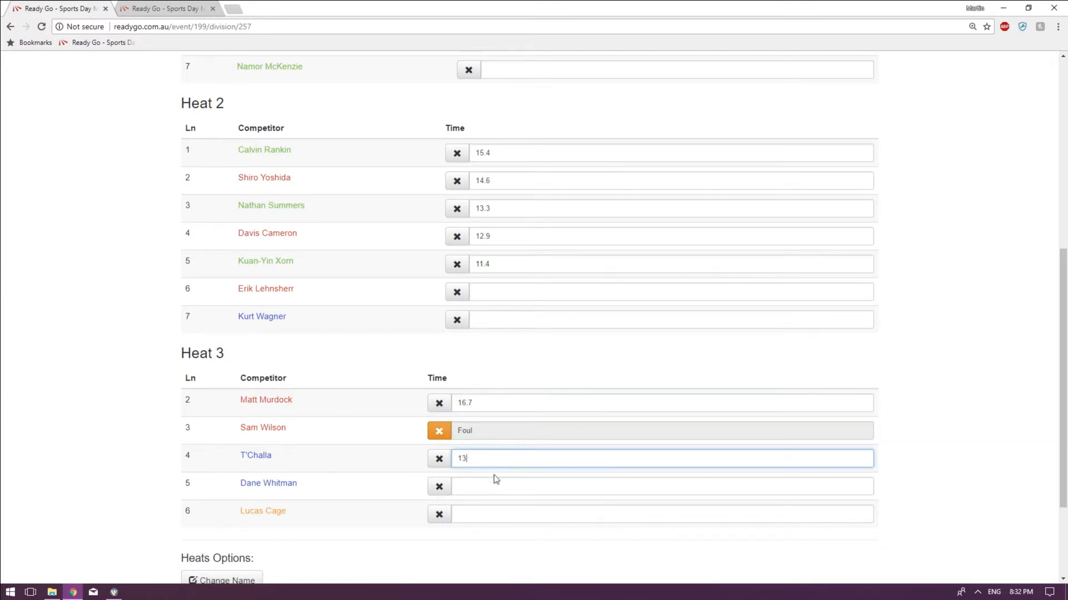
text(.3)
click(490, 487)
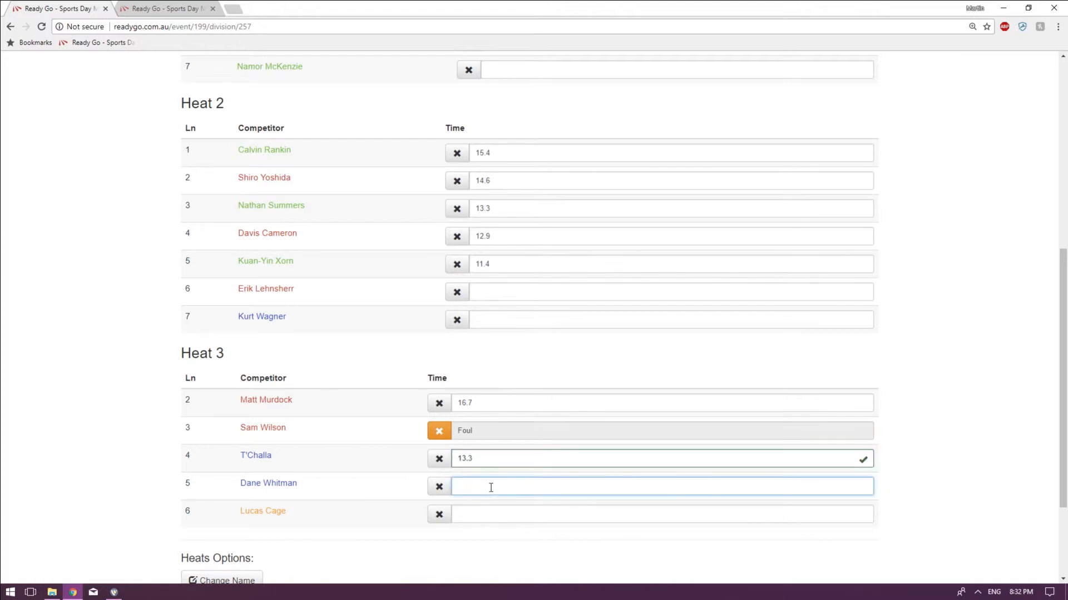
text(11)
text(.4)
click(495, 515)
Step: Review the entered times and the lanes left empty across the three heats
scroll(562, 499, up, 5)
scroll(563, 495, up, 2)
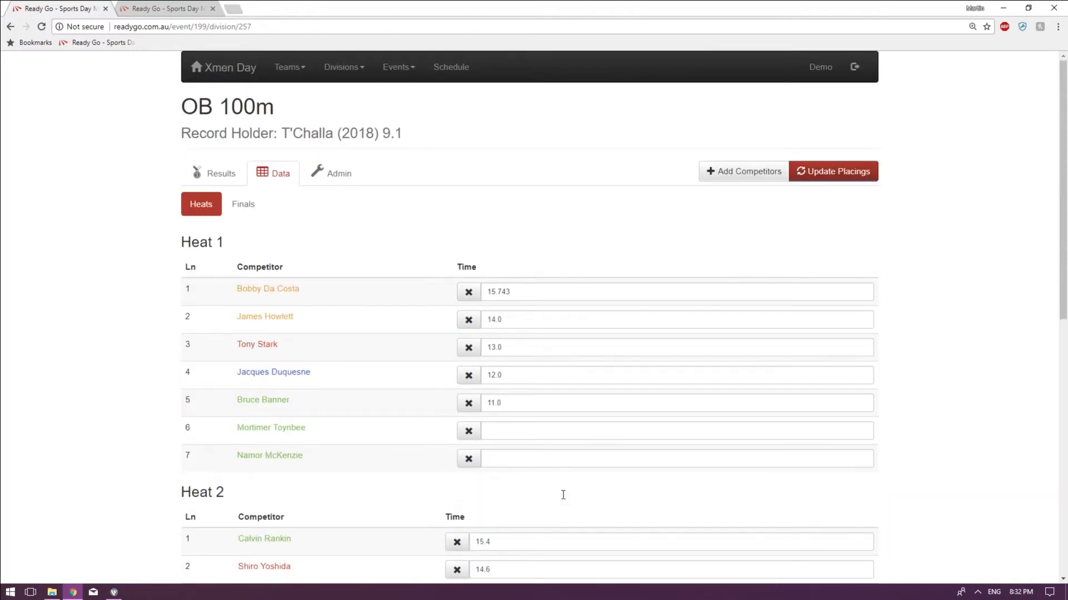
scroll(561, 489, down, 9)
scroll(560, 485, up, 9)
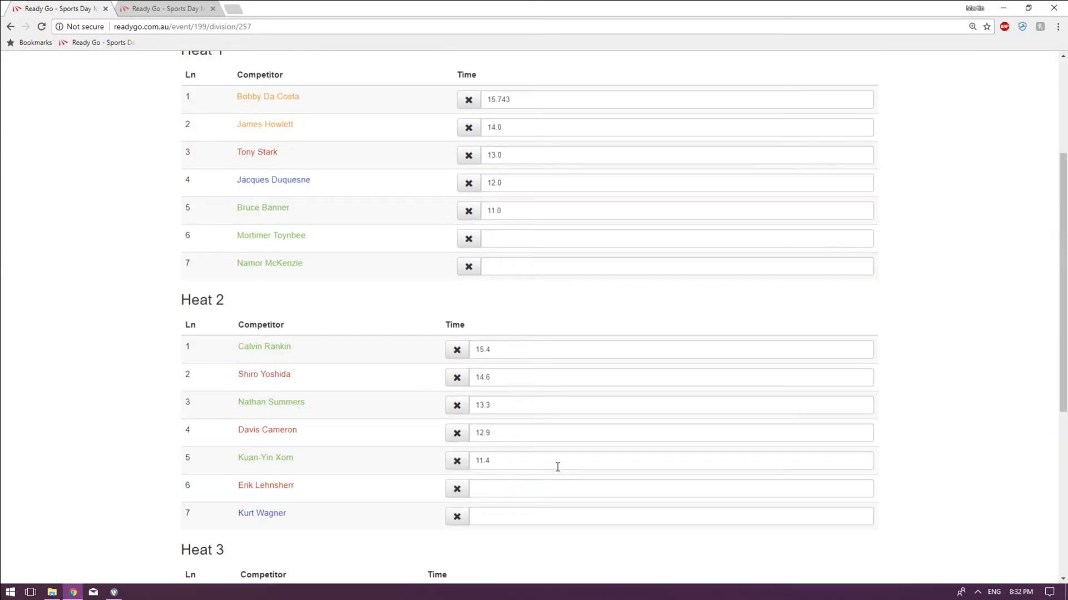
scroll(558, 467, down, 9)
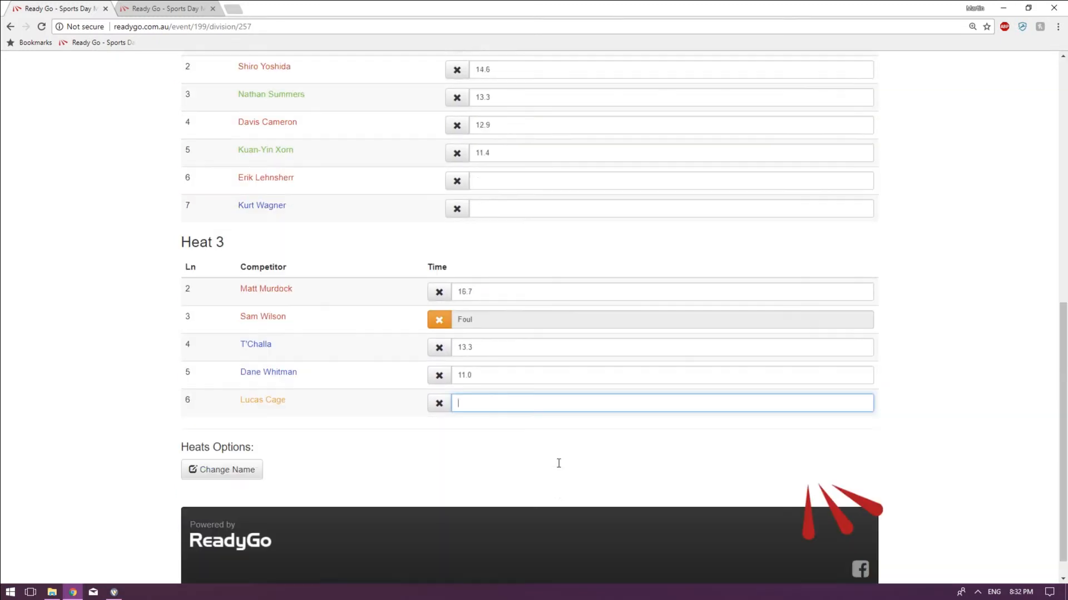
scroll(550, 469, up, 6)
scroll(548, 472, up, 4)
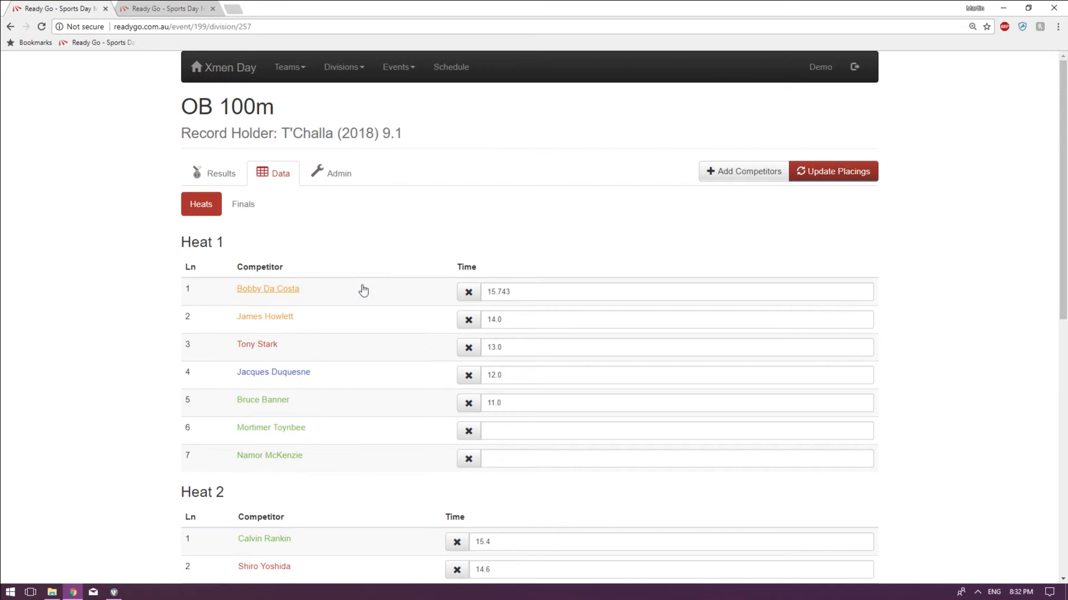
Step: View the finals data, return to the heats, and compare the times across the three heats
click(255, 210)
click(213, 214)
scroll(624, 412, down, 1)
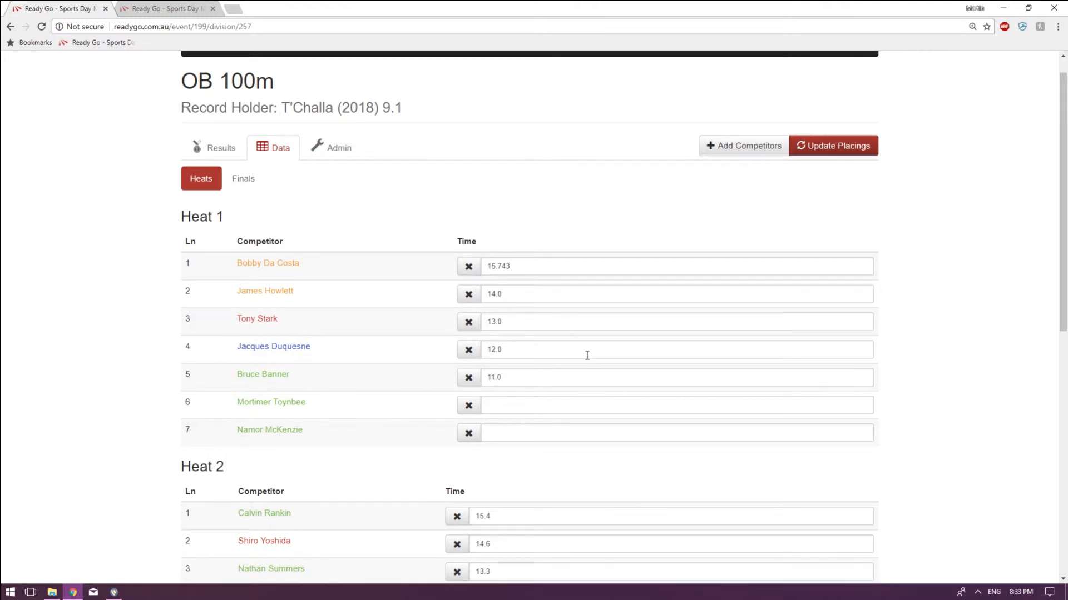
scroll(499, 242, down, 6)
scroll(513, 317, up, 5)
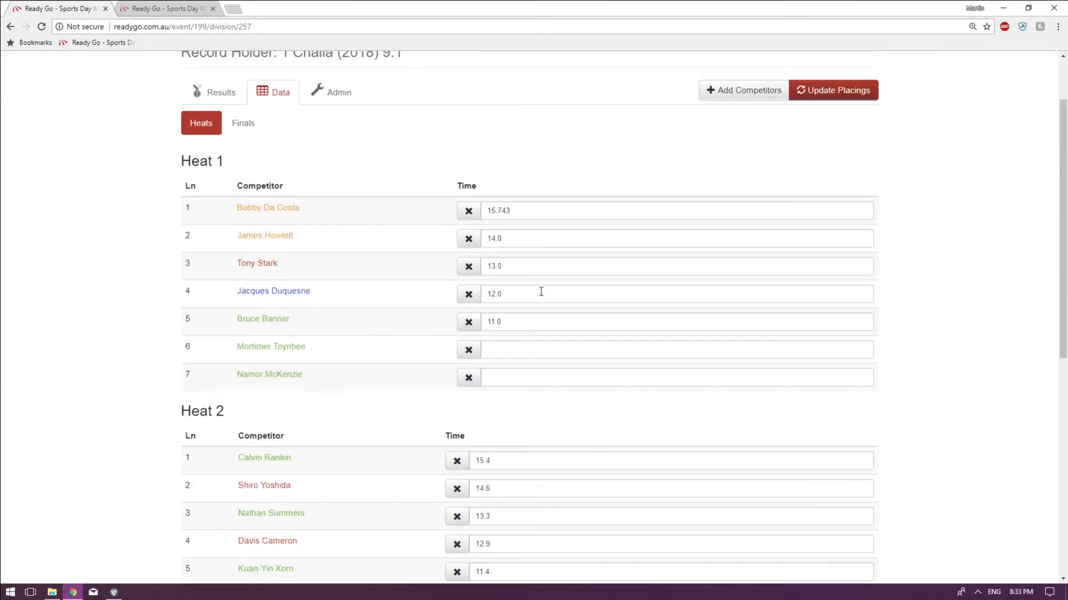
scroll(541, 291, up, 2)
scroll(540, 291, down, 9)
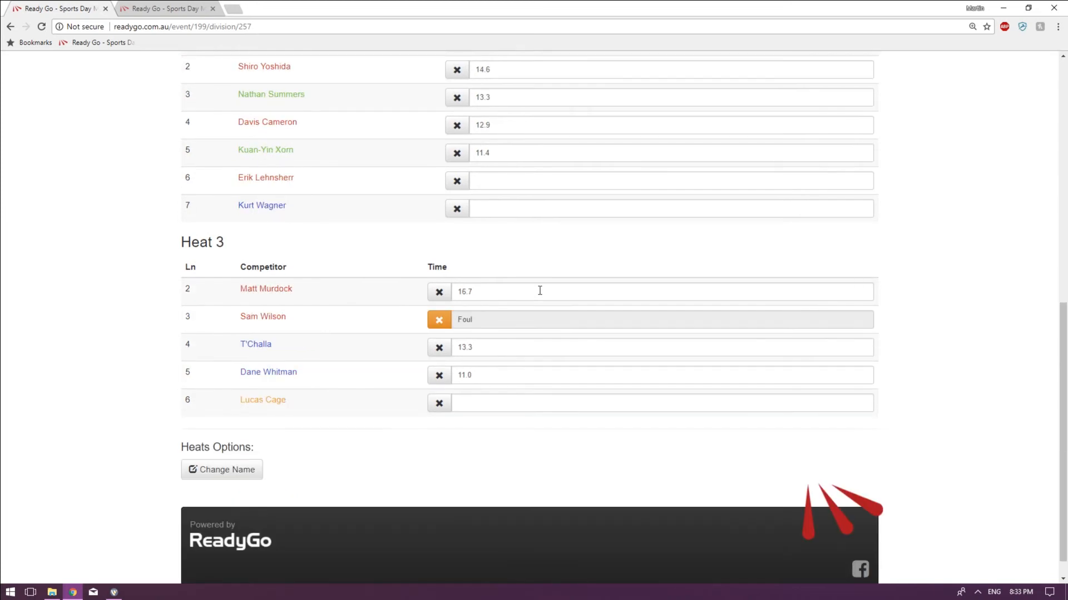
scroll(493, 372, up, 9)
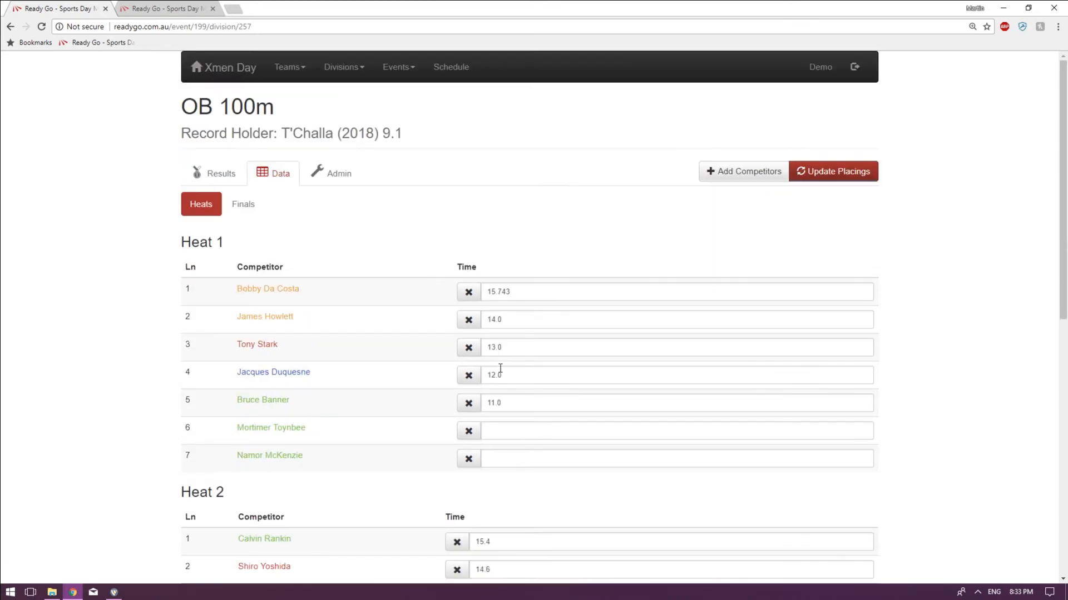
Step: Open the OB 100m results, reload the page, and examine the heat time listed for each competitor
click(214, 175)
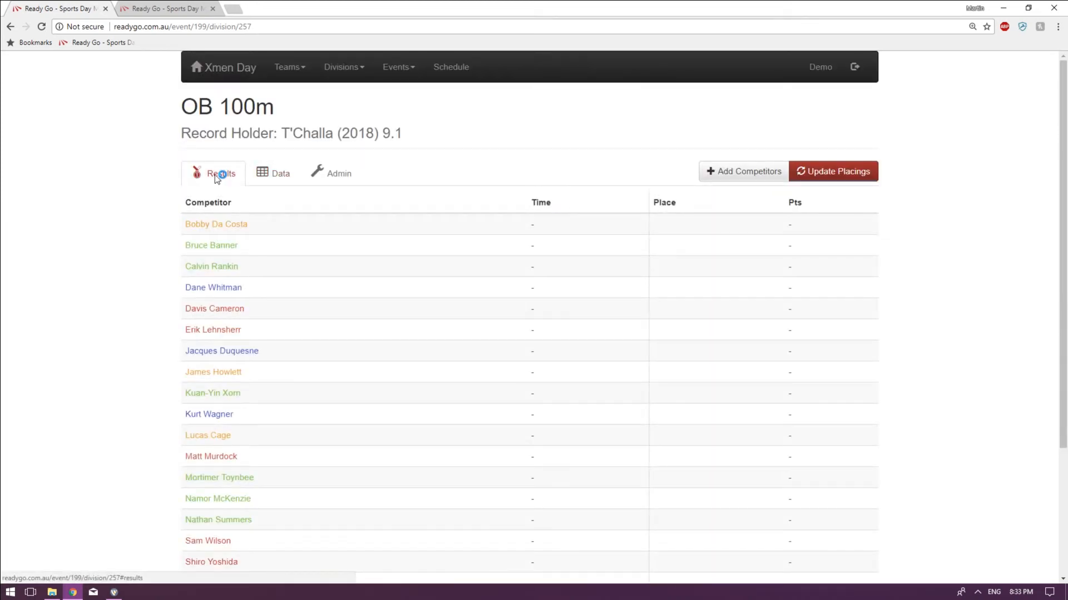
click(42, 27)
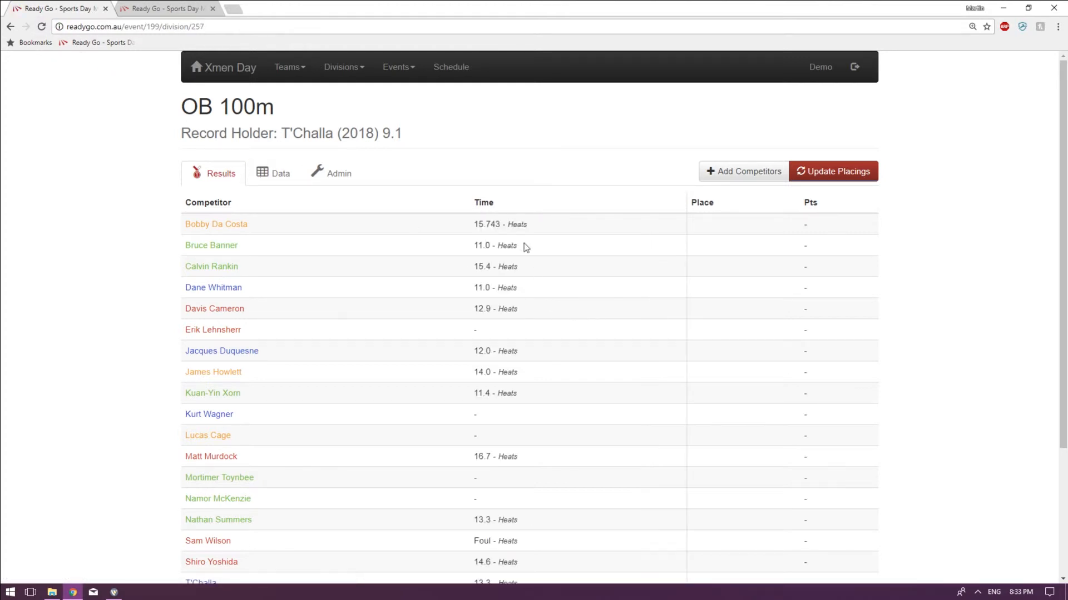
scroll(502, 328, down, 3)
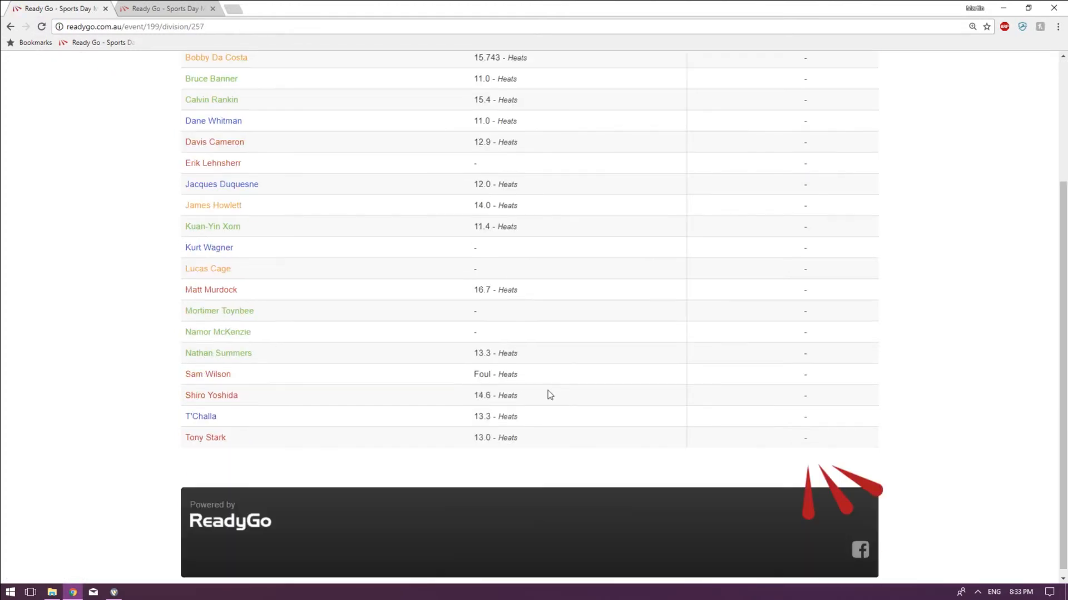
Step: Update the OB 100m placings using the entered heat times
scroll(549, 390, up, 3)
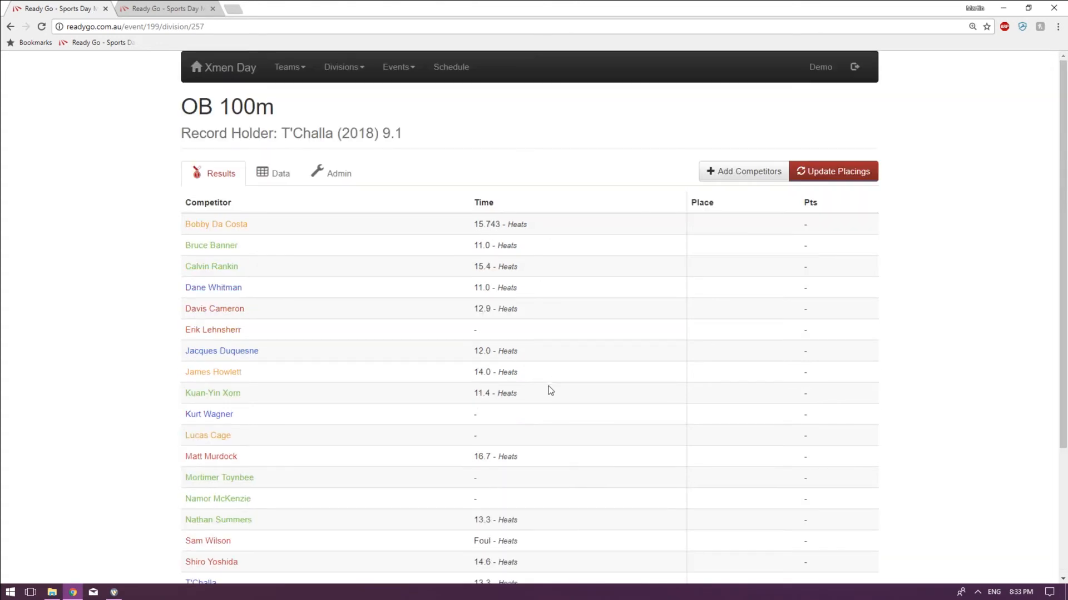
click(823, 179)
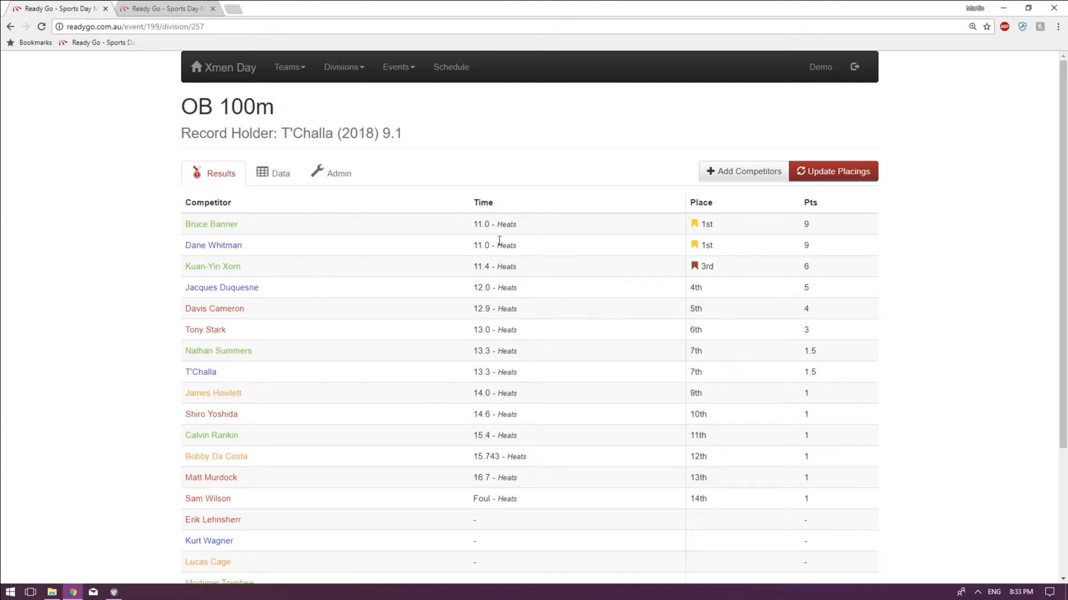
Step: Set the Heat 3 lane 5 time to 11.1 and recalculate the placings to break the tie for first
click(288, 185)
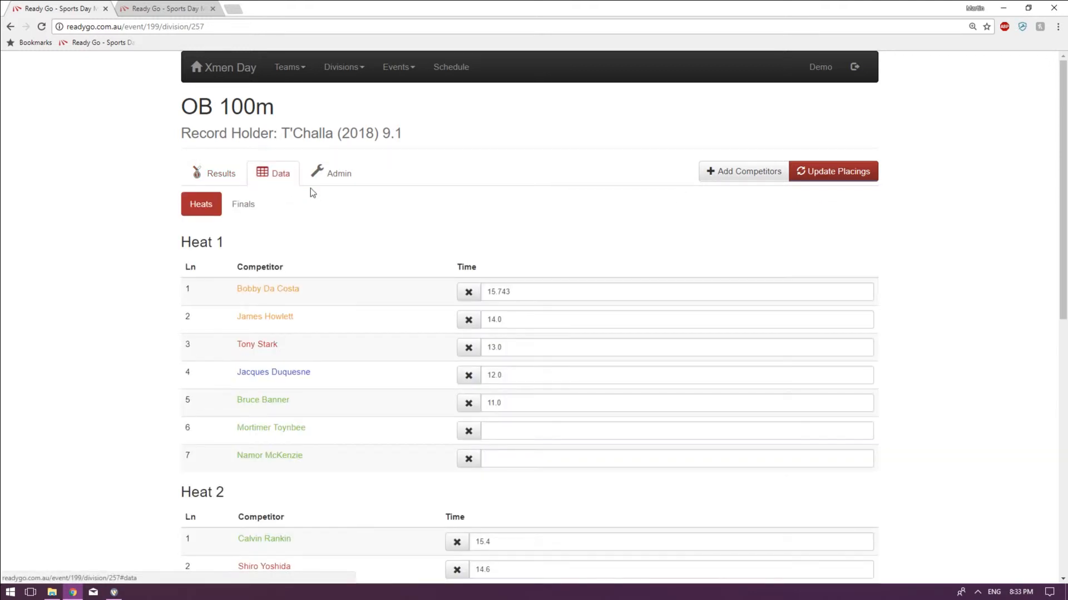
scroll(509, 403, down, 1)
scroll(508, 403, down, 7)
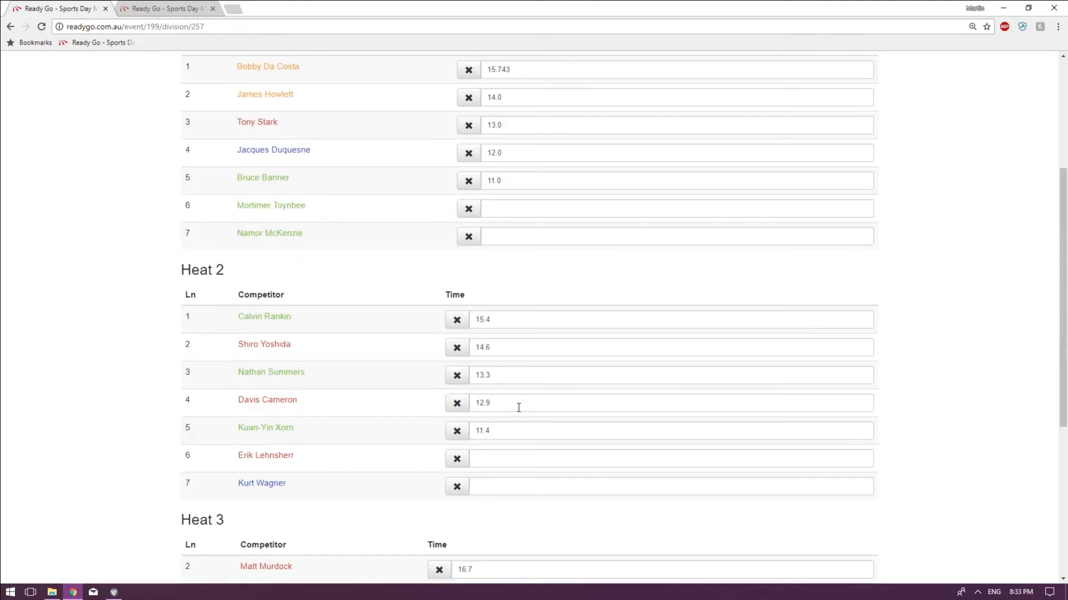
click(490, 432)
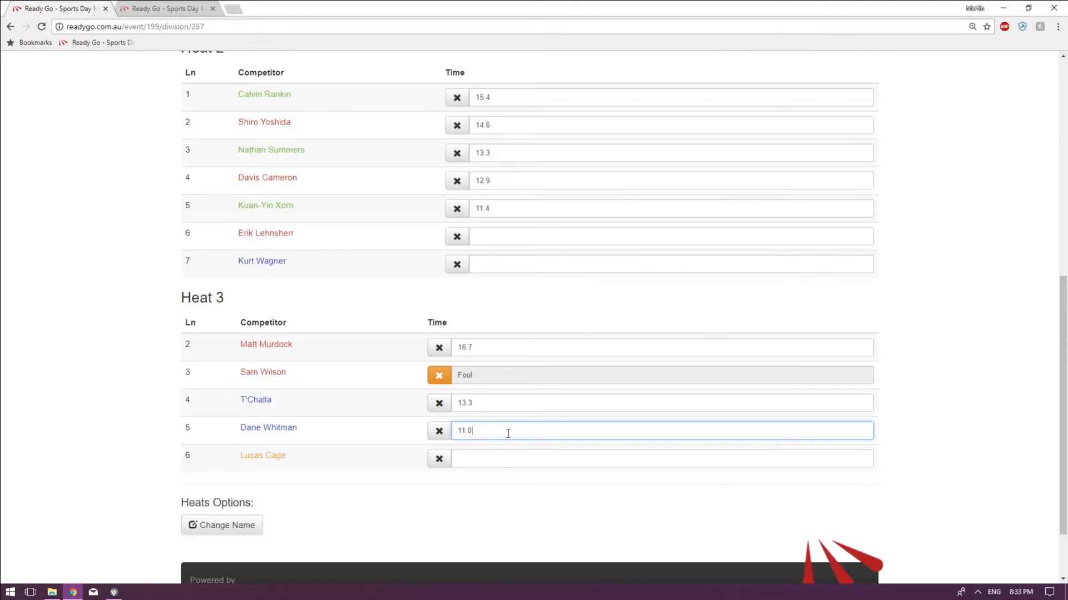
key(BackSpace)
text(1)
click(508, 458)
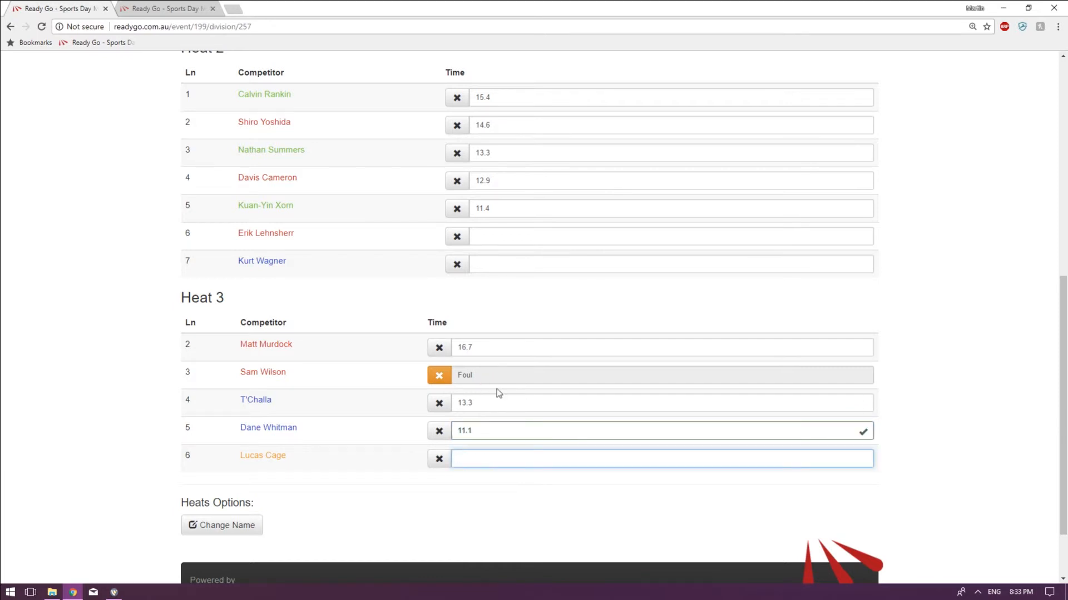
scroll(372, 217, up, 8)
click(822, 170)
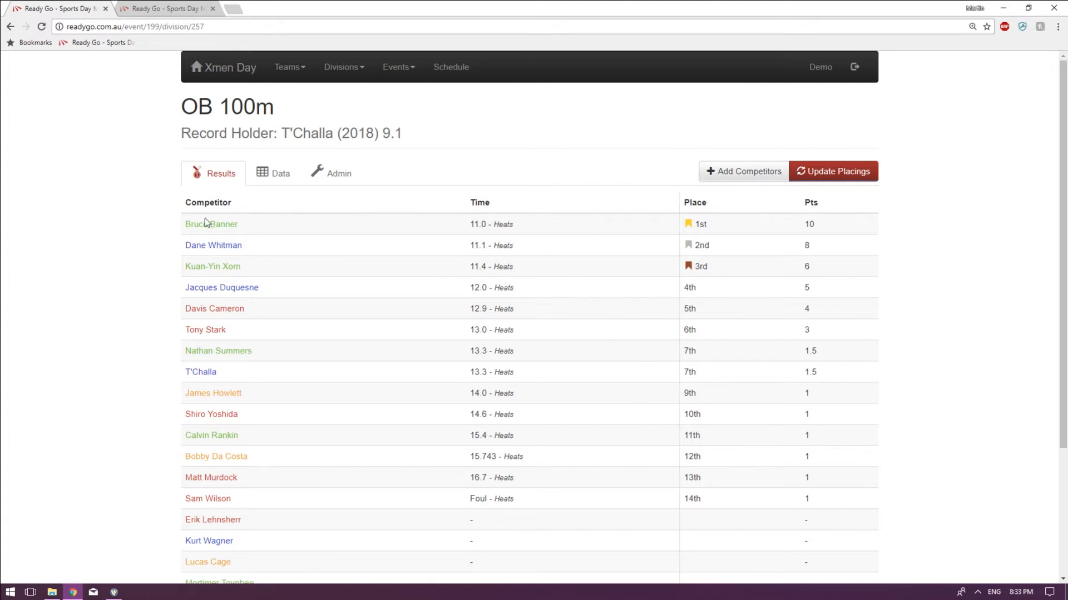
Step: Advance competitors to the finals by Best from all heats, with a maximum of 8 competitors
click(273, 177)
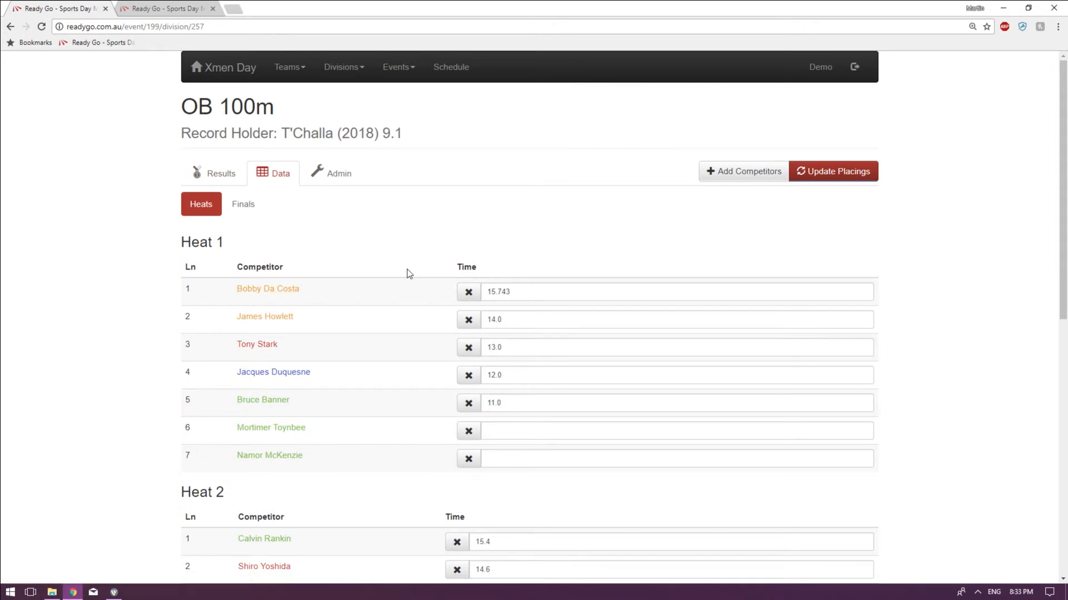
click(255, 211)
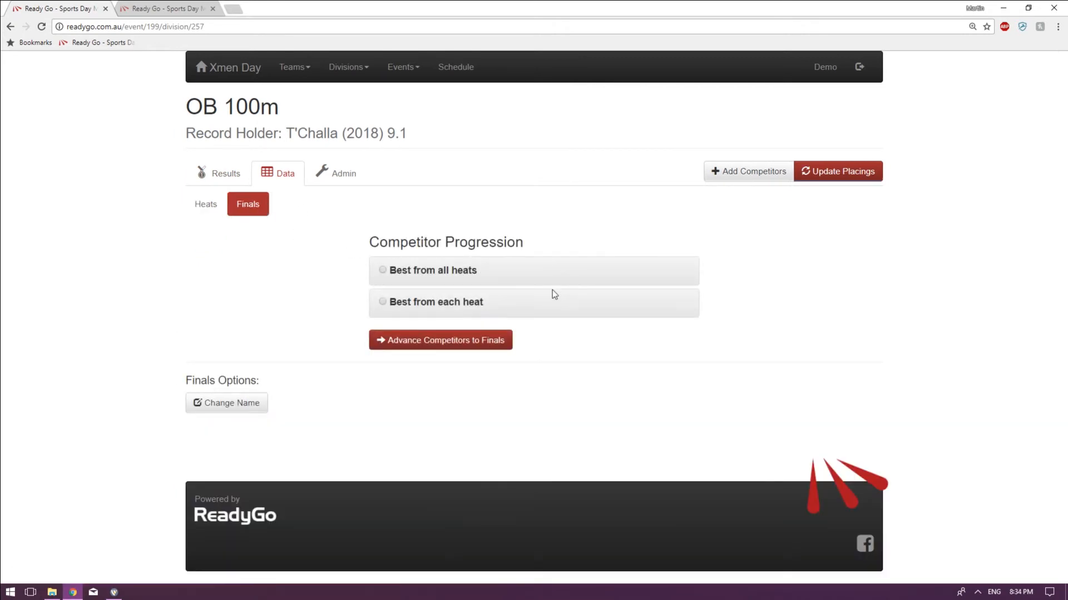
click(413, 272)
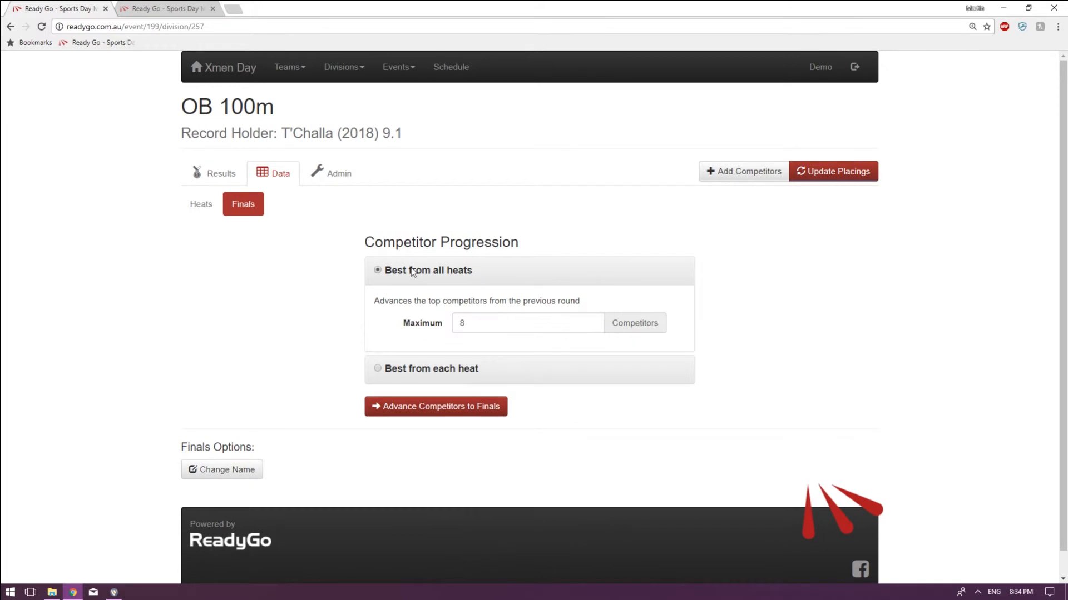
click(215, 172)
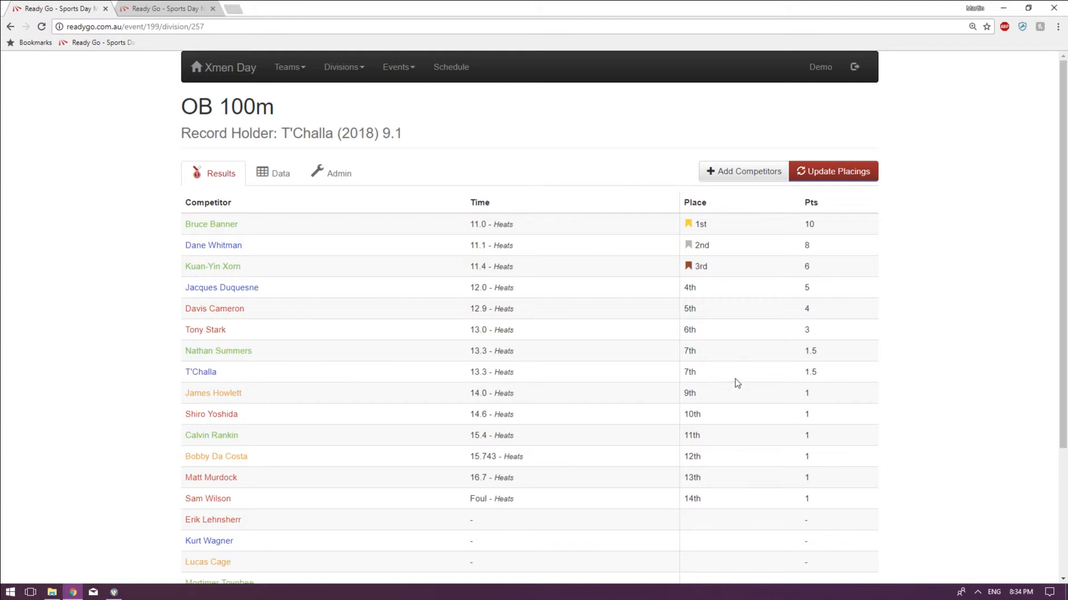
click(262, 169)
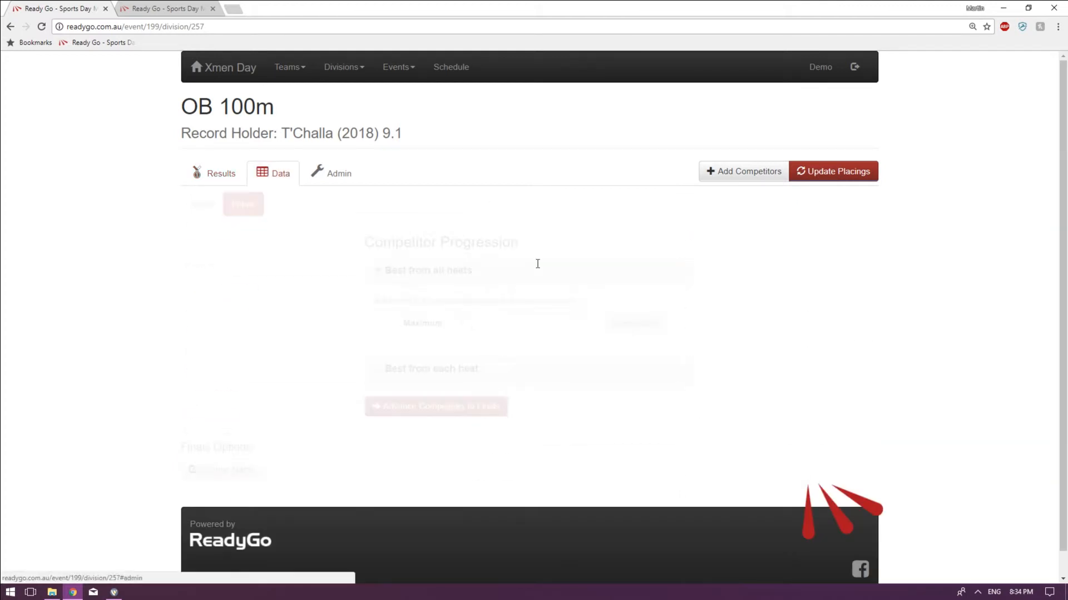
drag(466, 321, 315, 320)
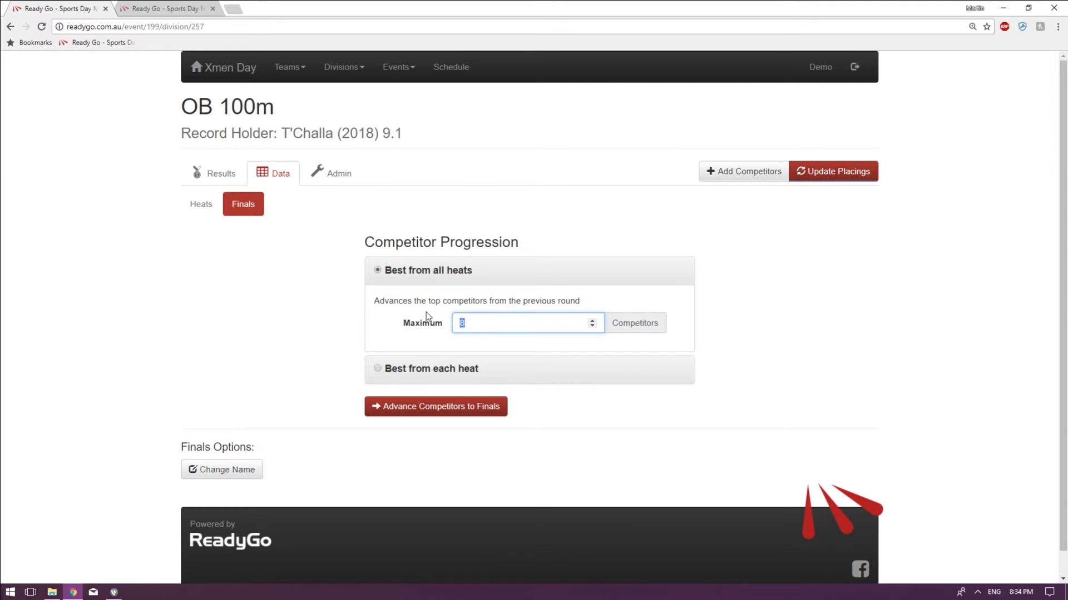
click(761, 327)
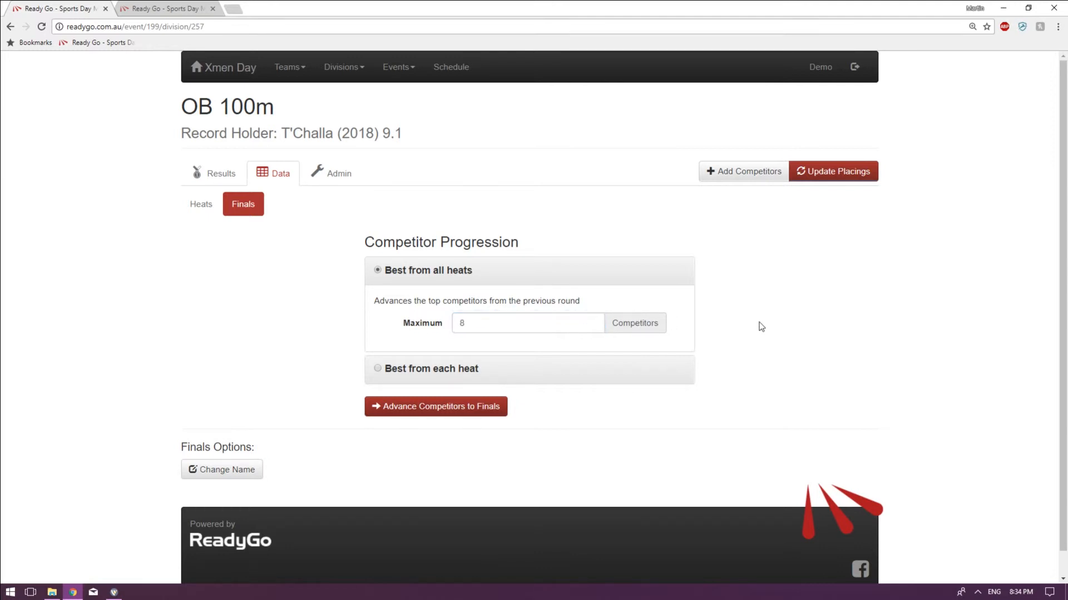
click(431, 411)
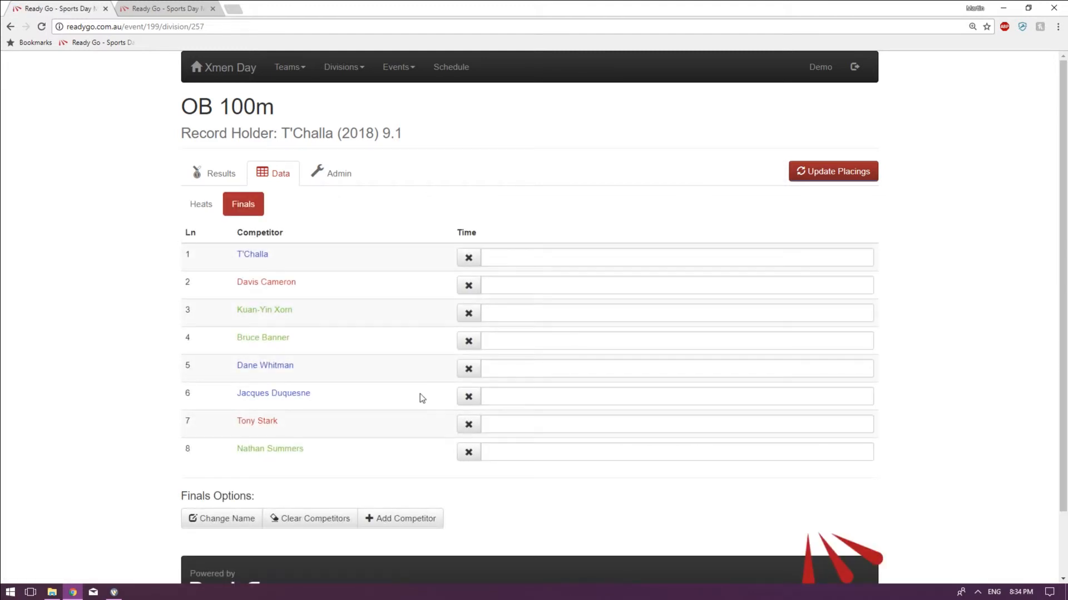
Step: Recalculate the placings and review how the finalists and the eliminated competitors are listed in the results
click(233, 177)
click(842, 172)
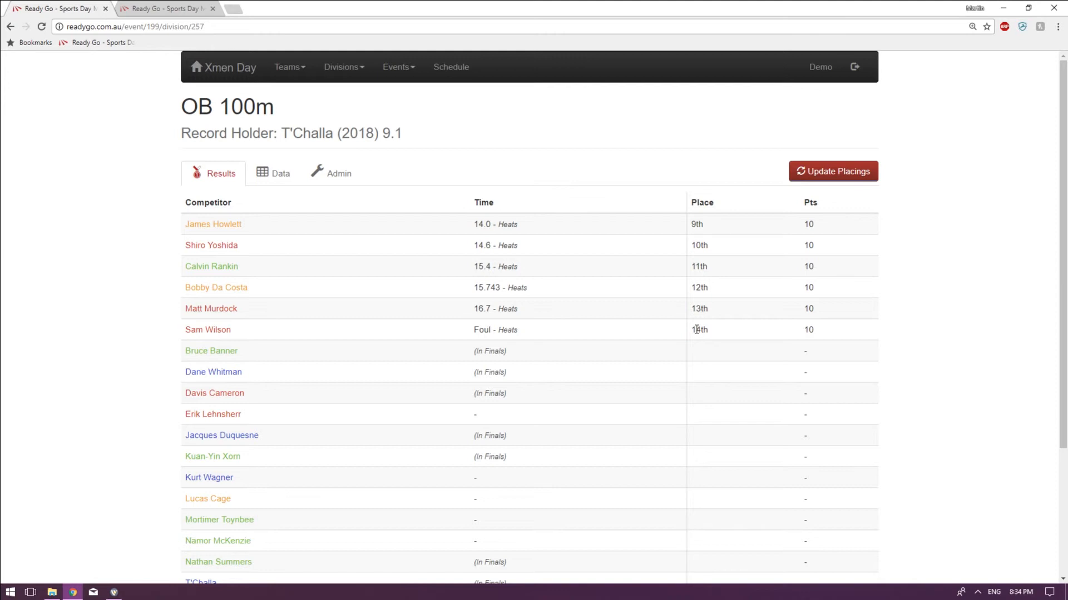
scroll(466, 393, down, 2)
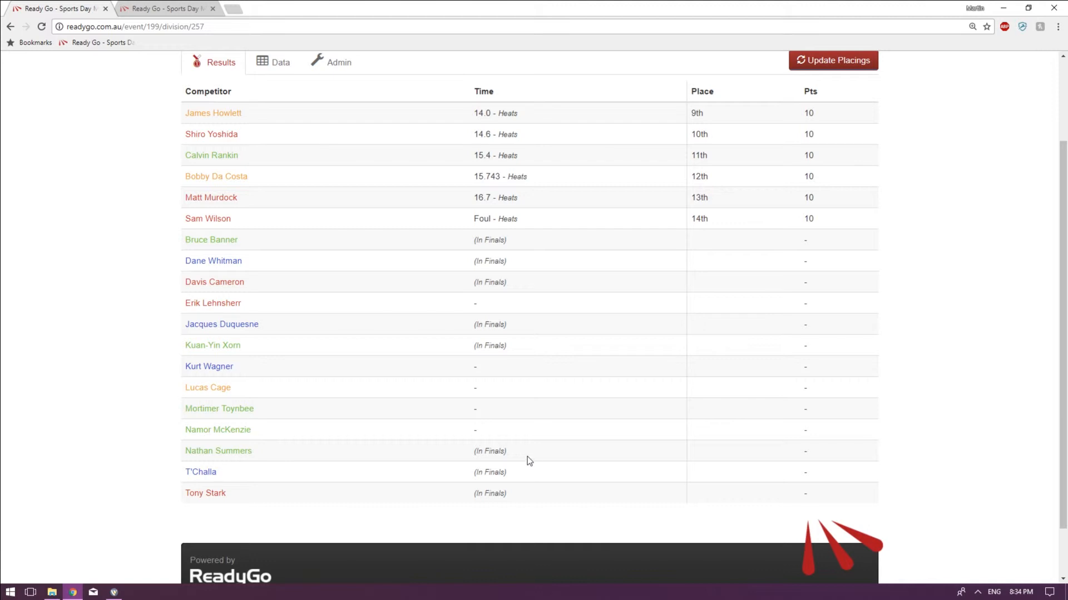
scroll(528, 456, up, 2)
Step: Enter finals times of 11.1, 11.2, 11.3, 11.4 and 11.5 for lanes 1–5, foul lane 6, and set lanes 7 and 8 to 11.6 and 11.7
click(287, 173)
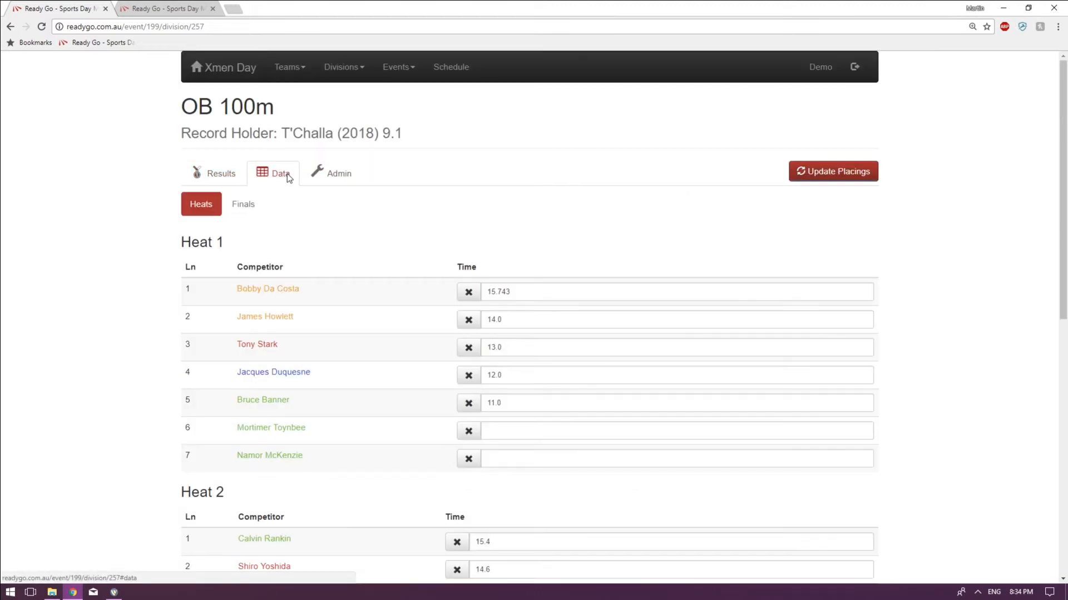
click(240, 207)
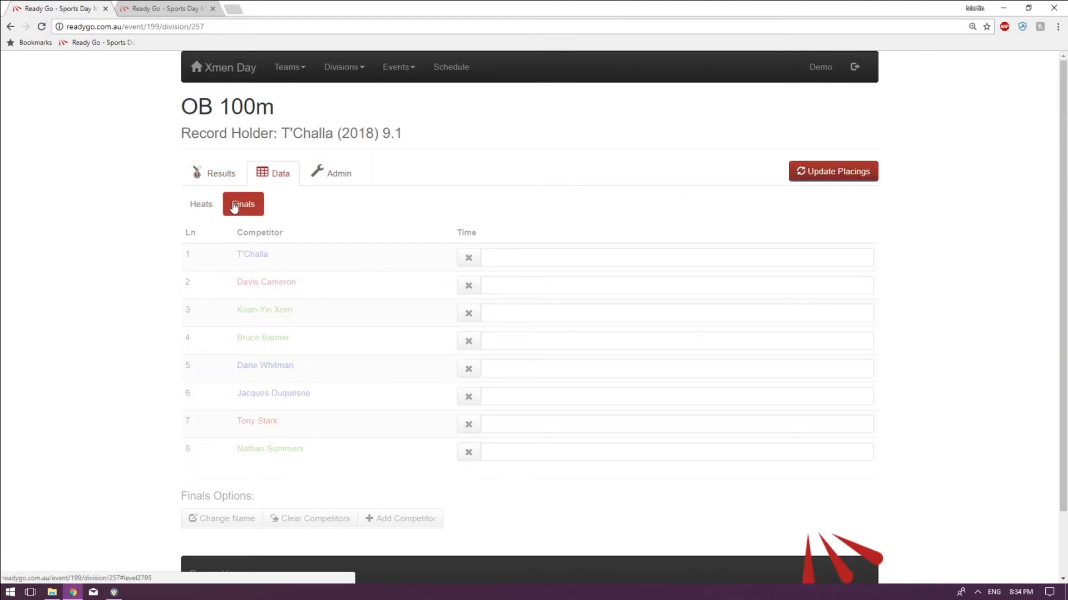
click(545, 260)
scroll(562, 384, down, 2)
scroll(564, 385, up, 2)
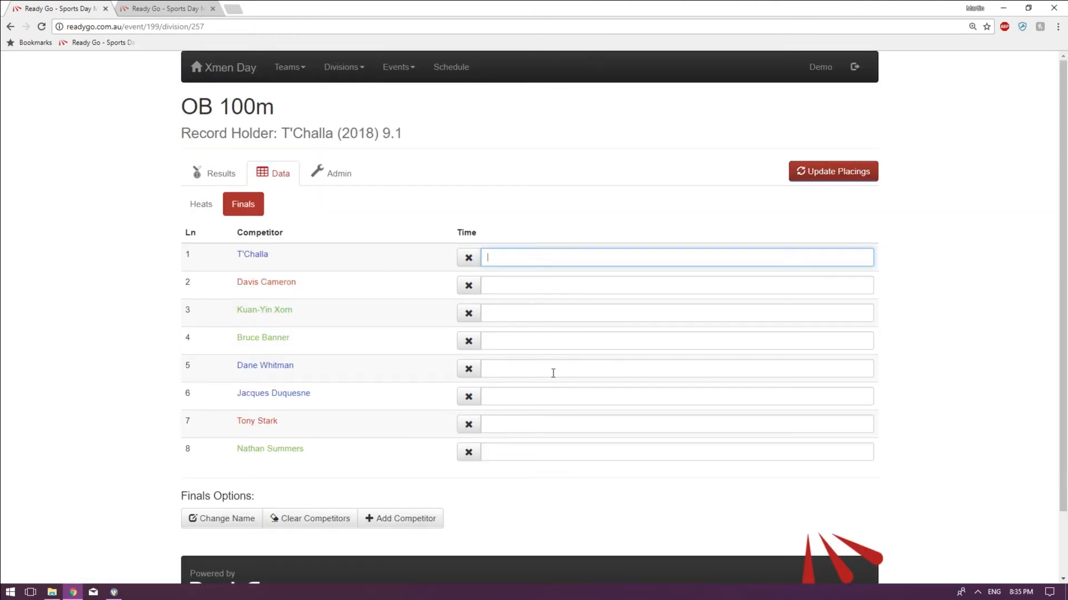
text(11.1)
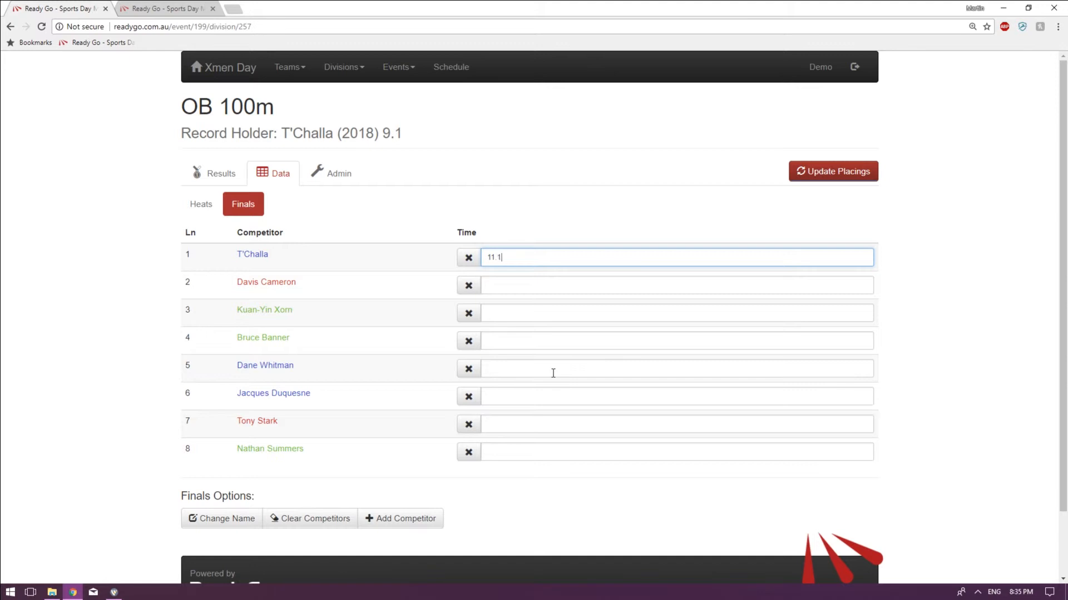
click(564, 287)
text(11.2)
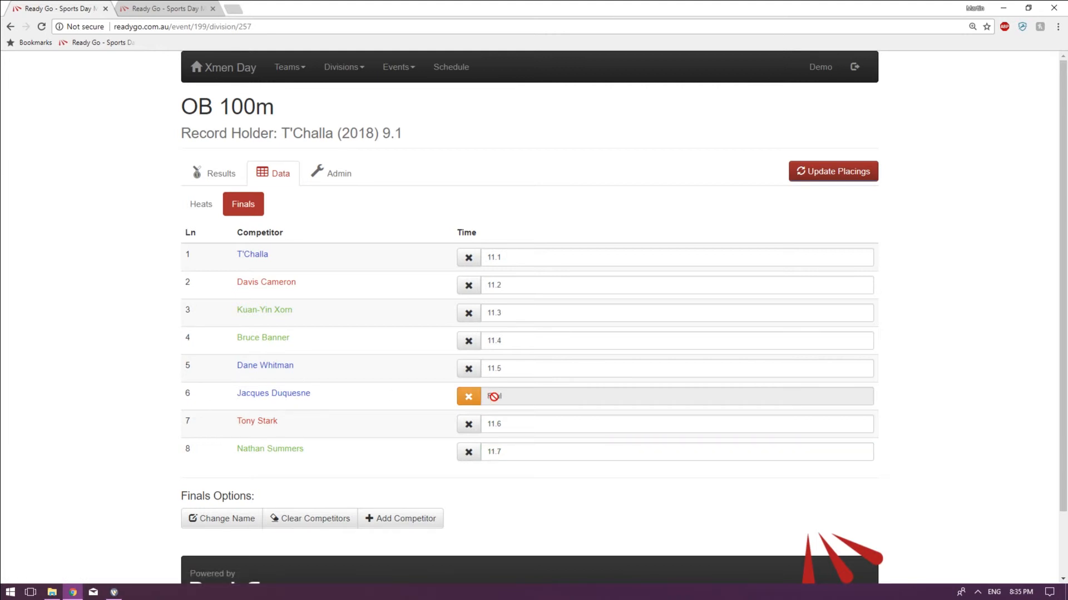
Step: Recalculate the placings from the finals times and examine the place given to the fouled finalist
click(811, 172)
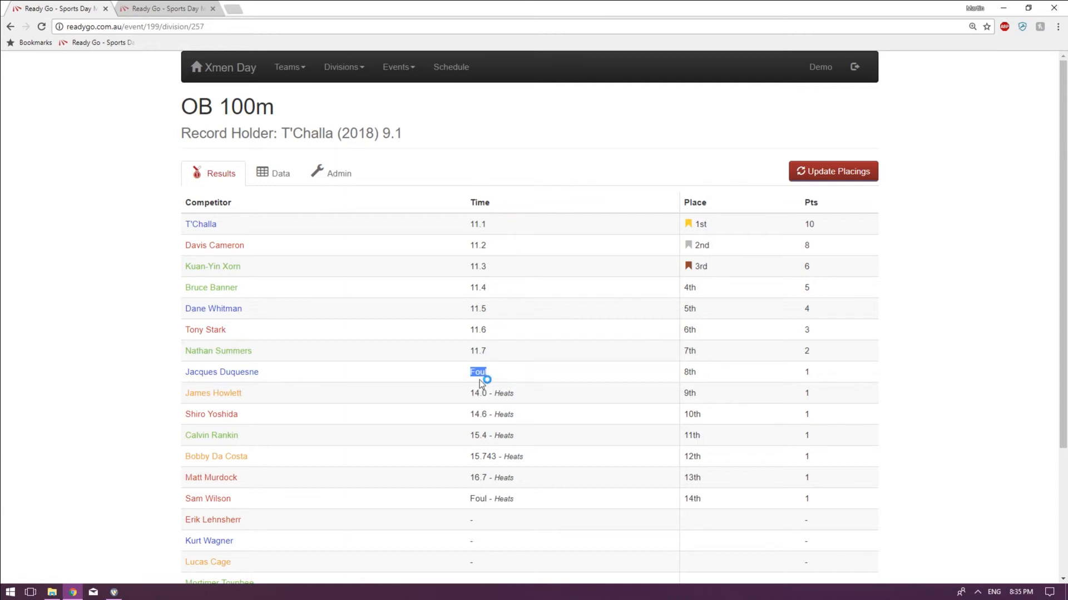
click(519, 409)
Step: Clear all competitors from the OB 100m finals and confirm the removal
click(294, 177)
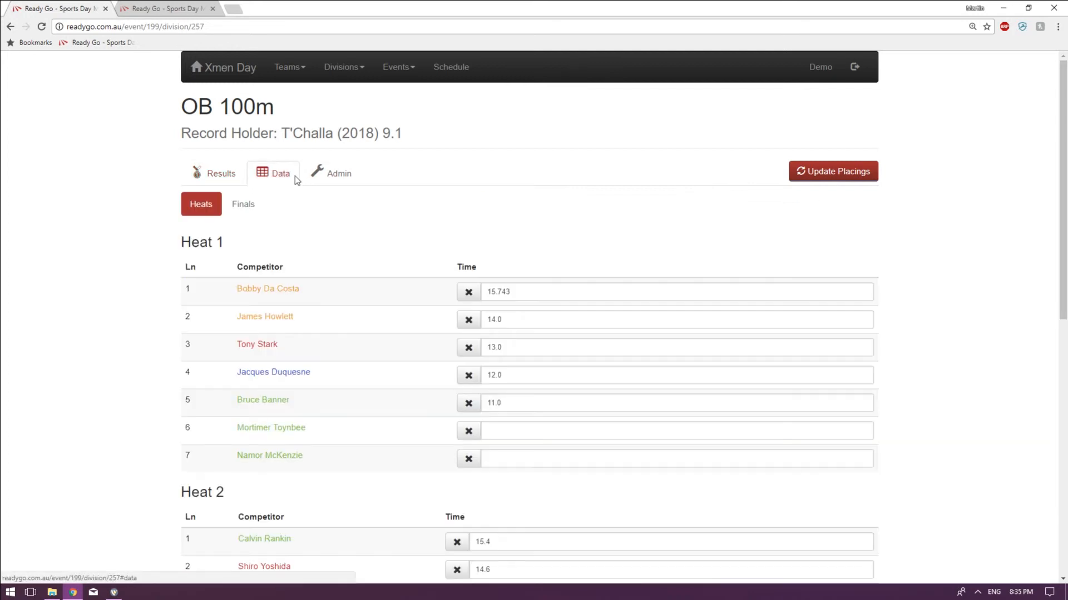
click(244, 210)
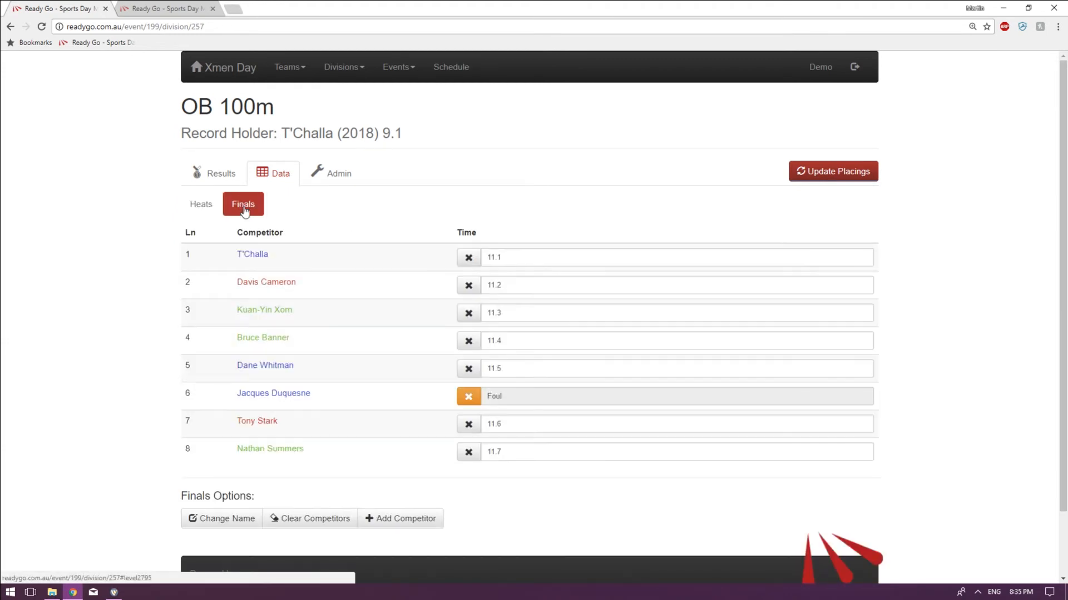
scroll(431, 300, down, 2)
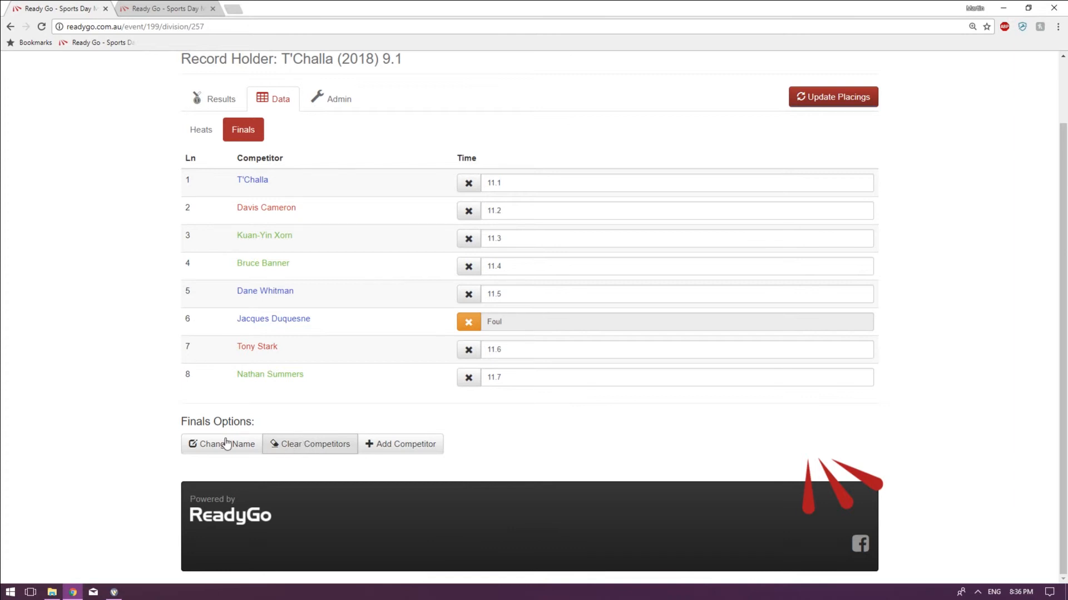
click(326, 447)
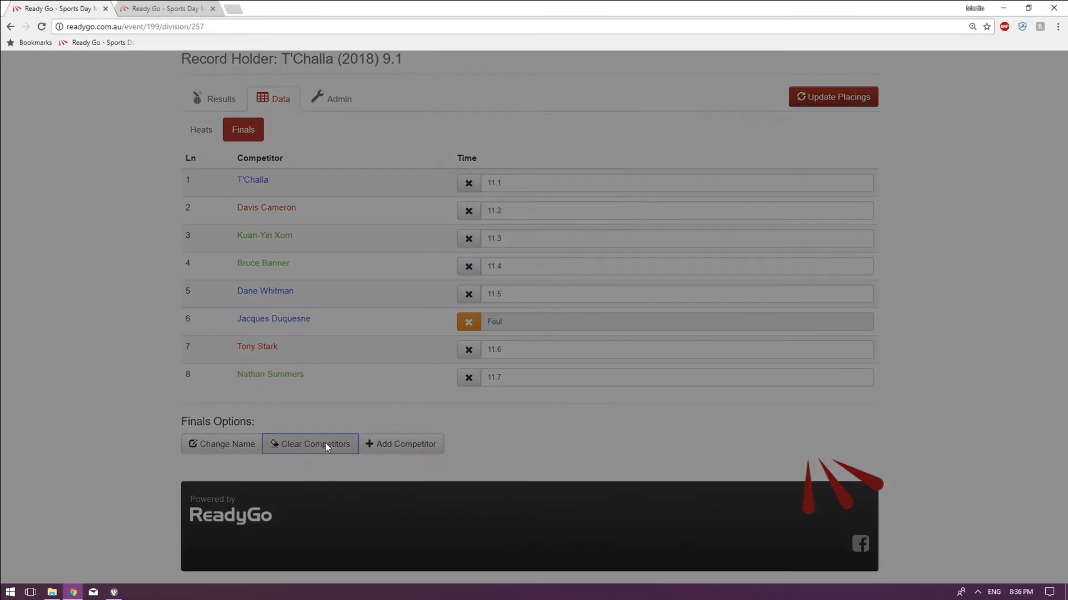
click(599, 227)
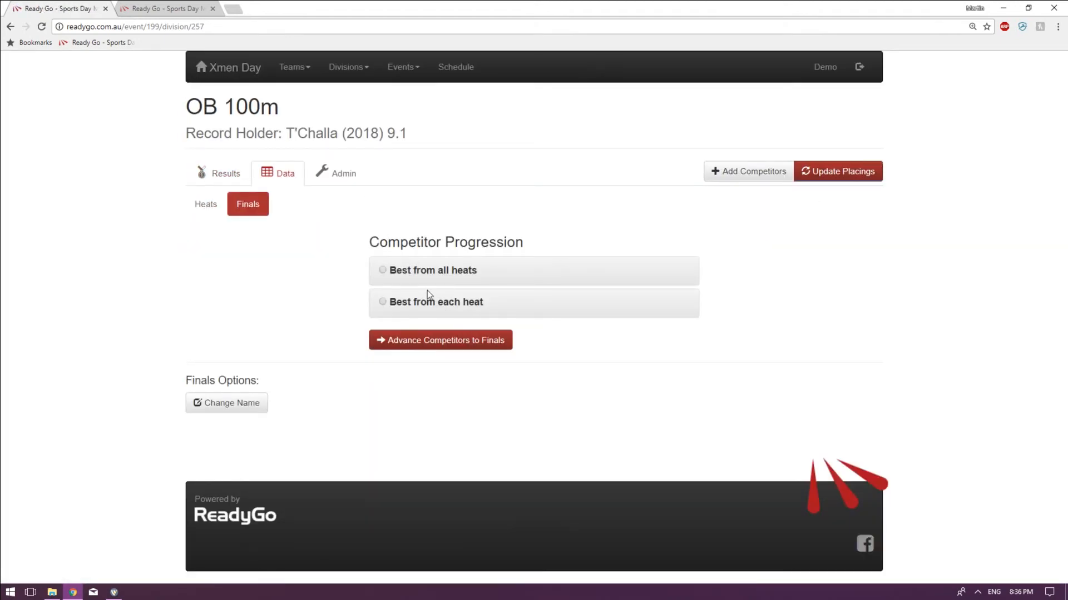
Step: Choose Best from each heat as the finals progression and return to the Heat 3 times
click(430, 303)
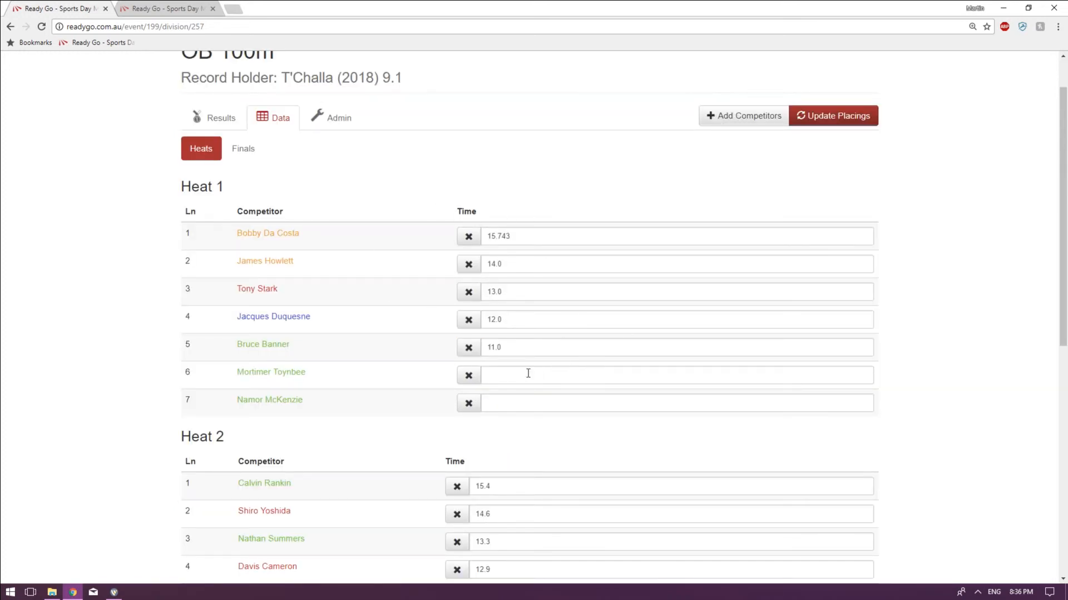
scroll(537, 384, down, 2)
scroll(540, 393, down, 6)
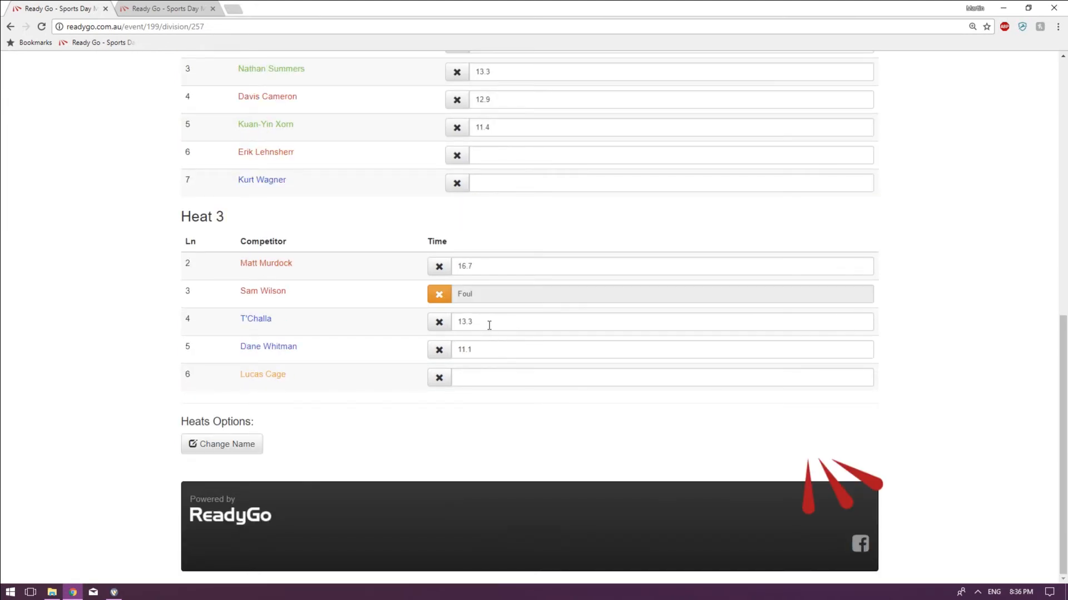
Step: Change the Heat 3 times to 17.3 for lane 4 and 18.1 for lane 5, and recalculate the placings
click(461, 322)
drag(461, 321, 467, 352)
text(7)
click(465, 351)
text(8)
click(500, 378)
scroll(505, 388, up, 2)
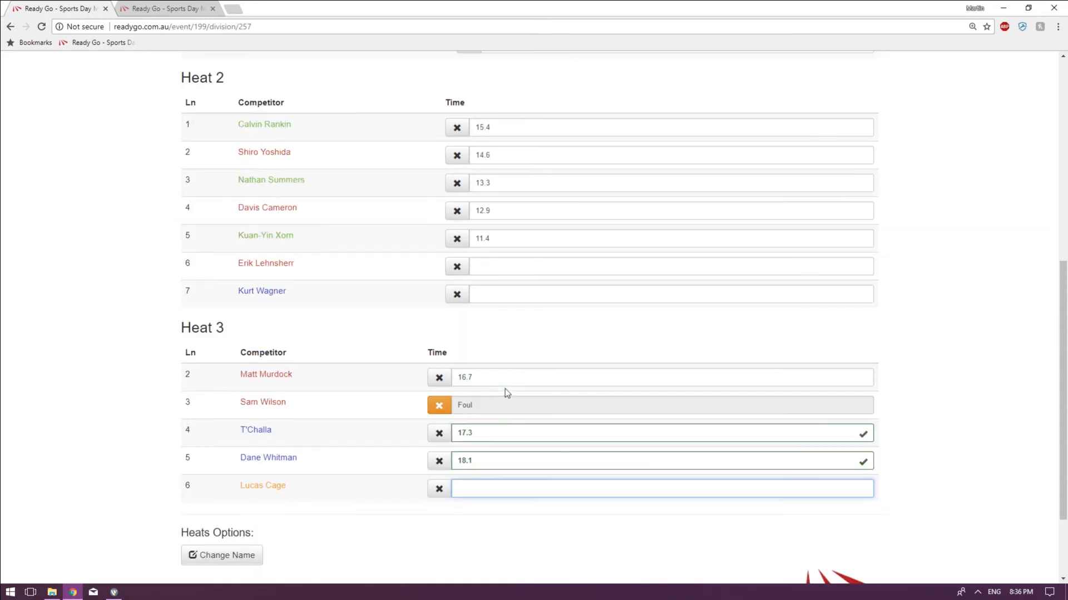
scroll(505, 392, up, 10)
click(215, 174)
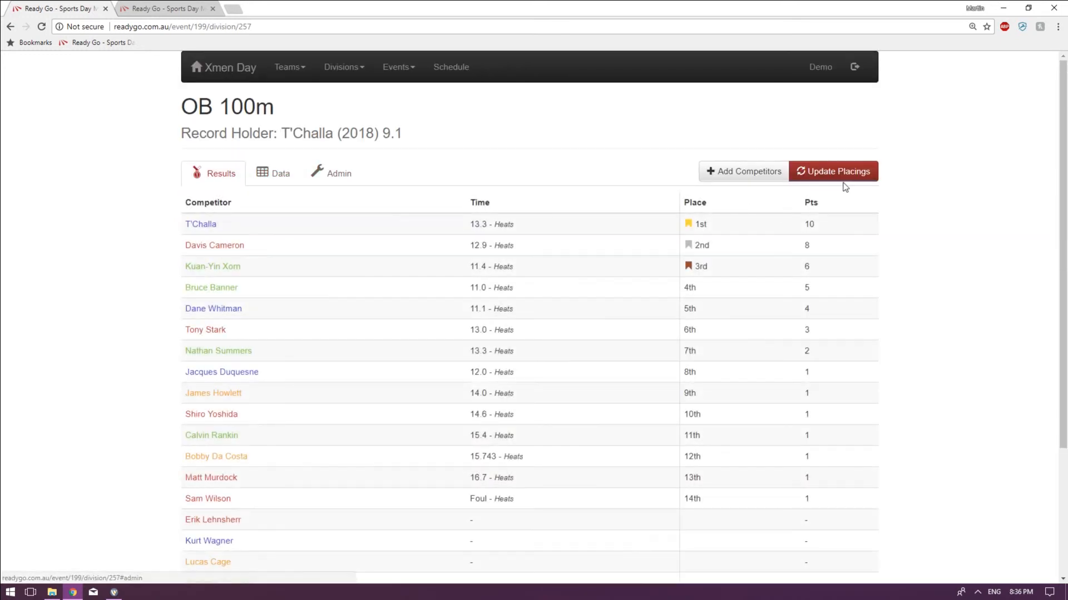
click(845, 172)
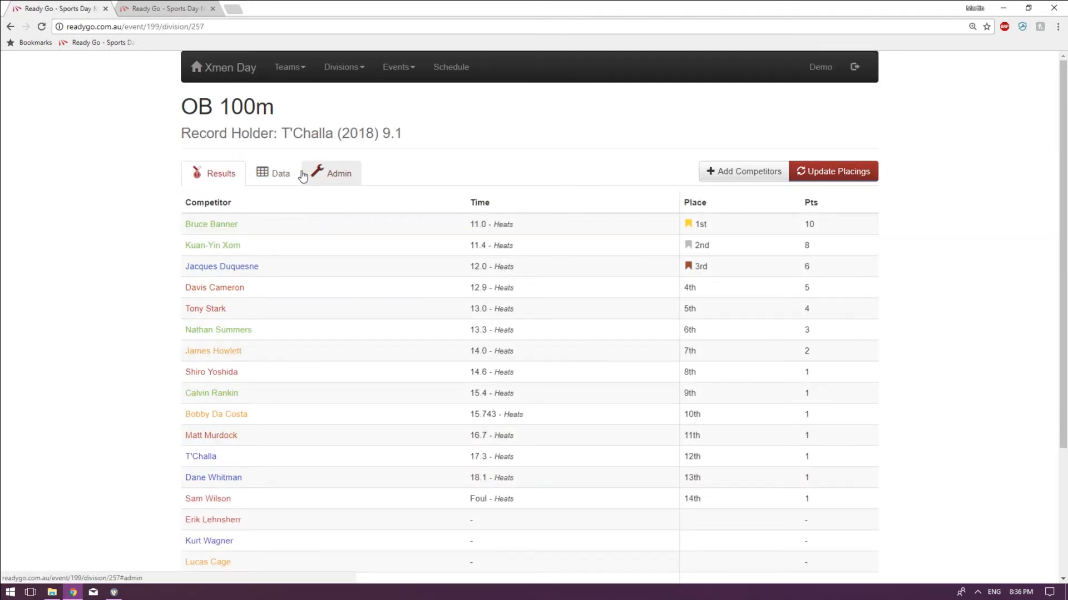
Step: Review the slow Heat 3 times and compare them with the overall results ranking
click(278, 174)
scroll(397, 383, down, 10)
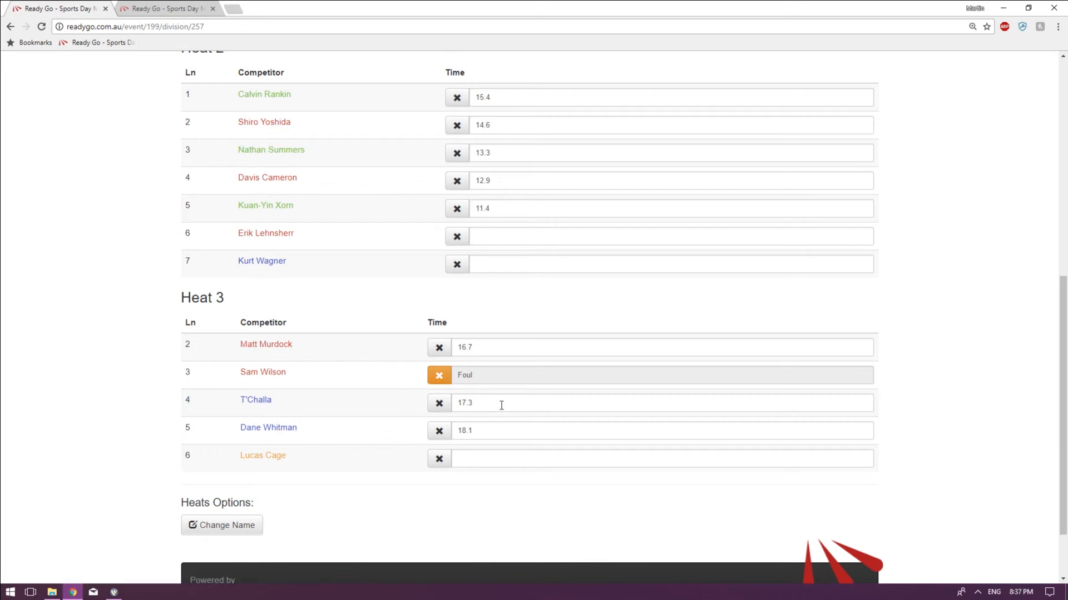
scroll(502, 411, up, 8)
click(197, 177)
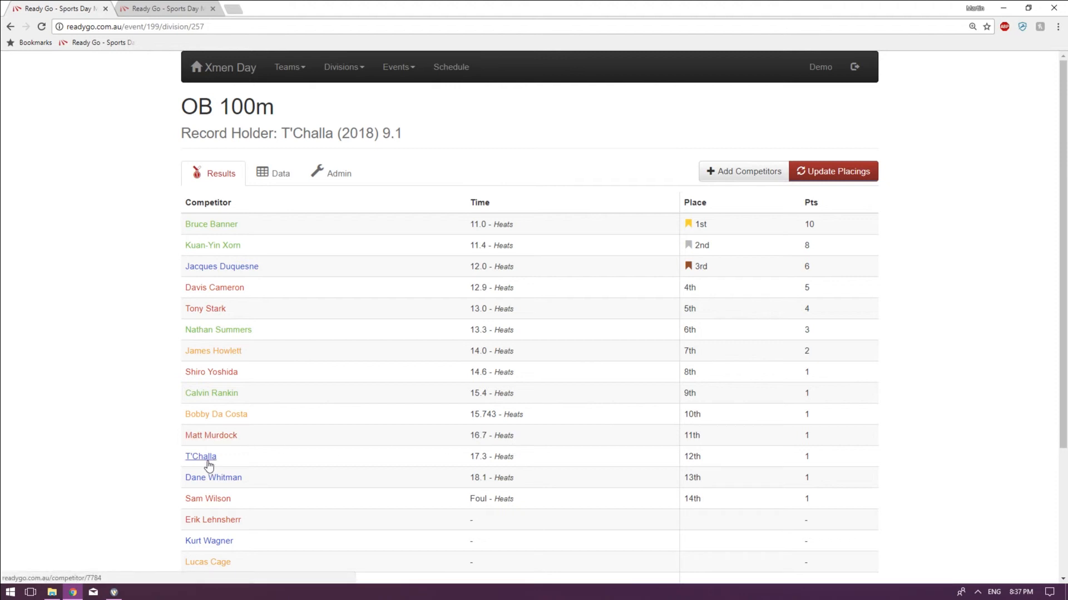
Step: Advance competitors to the OB 100m finals using the top 2 placings from each heat, with a maximum of 8 competitors
click(281, 178)
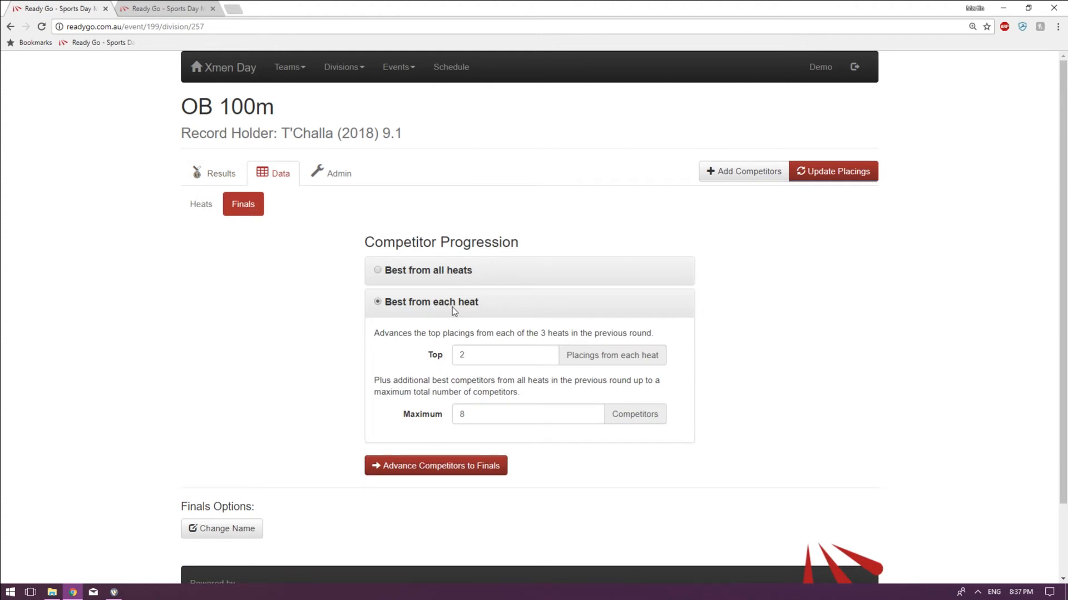
click(479, 357)
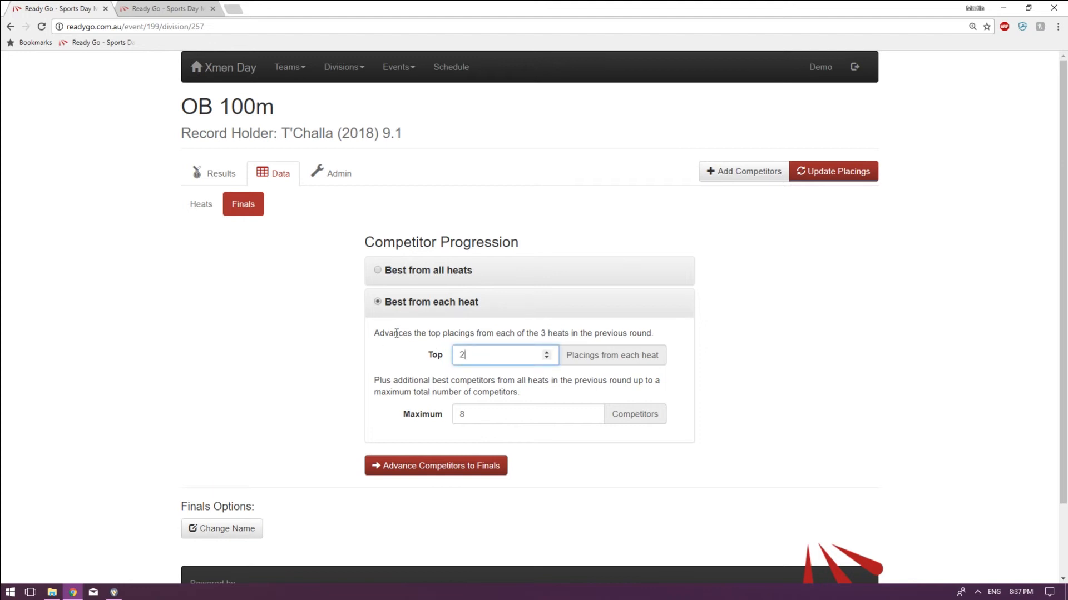
drag(376, 332, 666, 340)
click(526, 354)
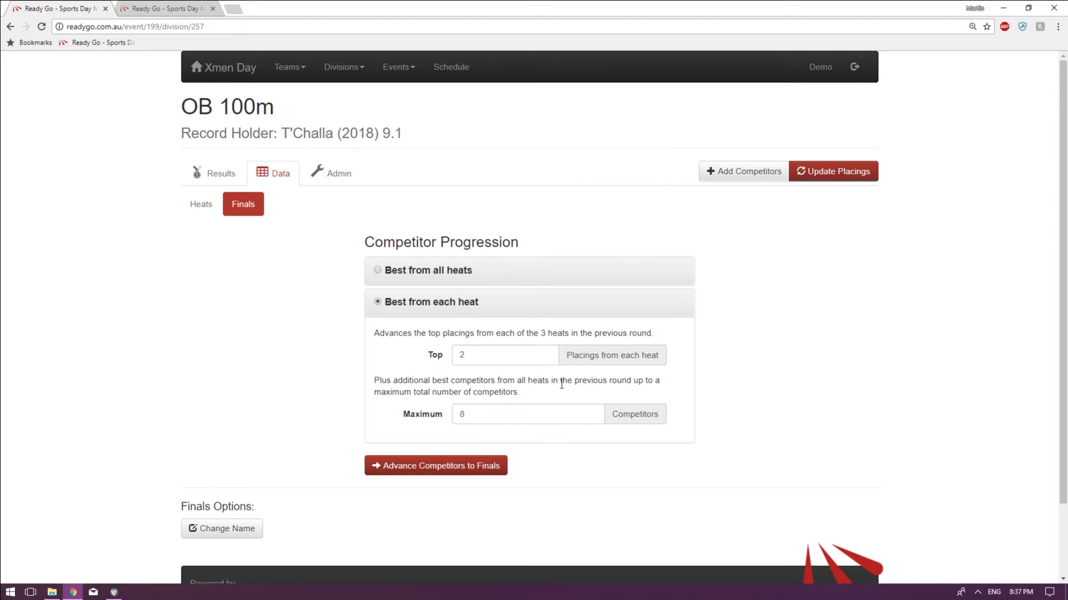
click(503, 414)
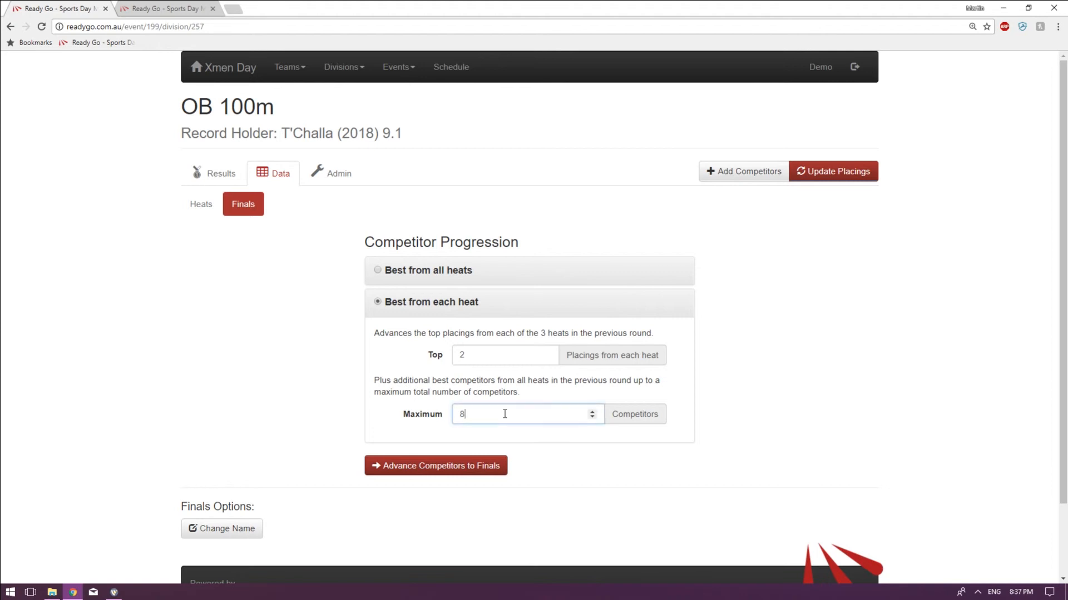
click(543, 436)
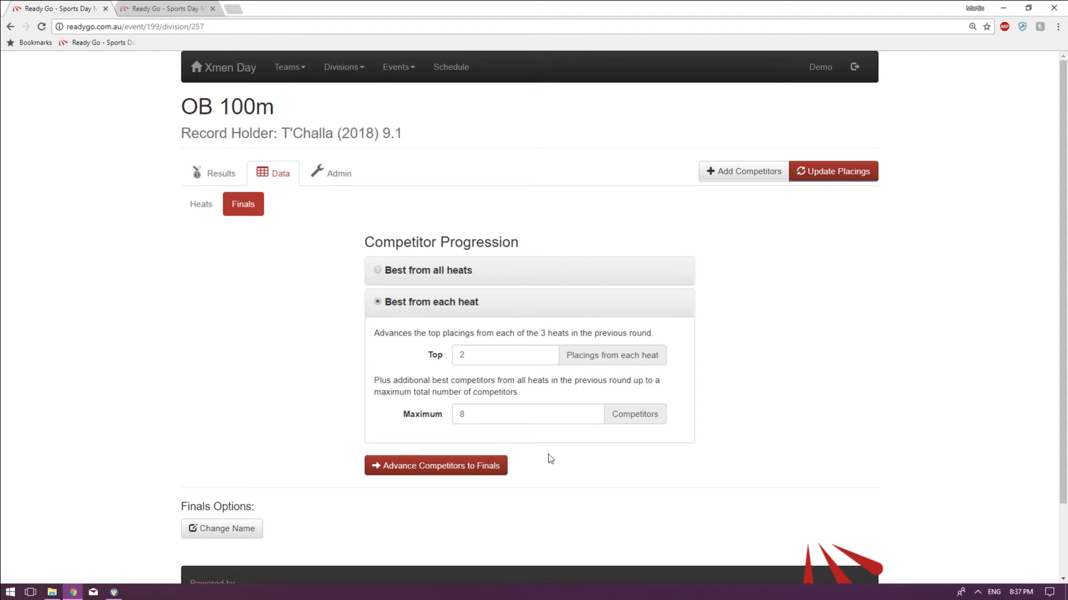
click(391, 466)
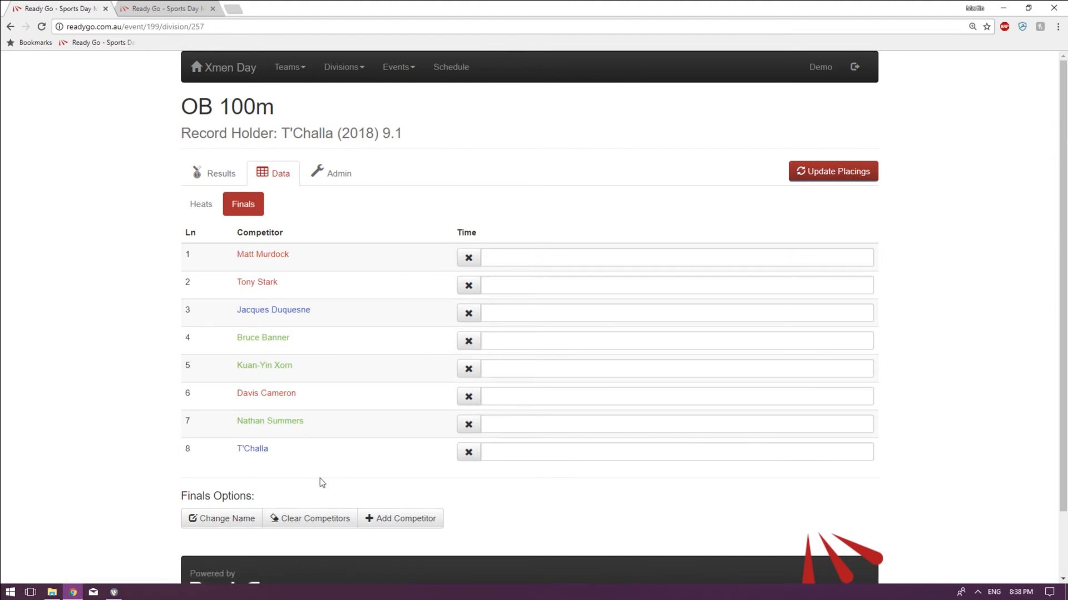
Step: Add the ninth-placed competitor to the OB 100m finals and review the finals heat and lane allocation
click(395, 524)
click(675, 123)
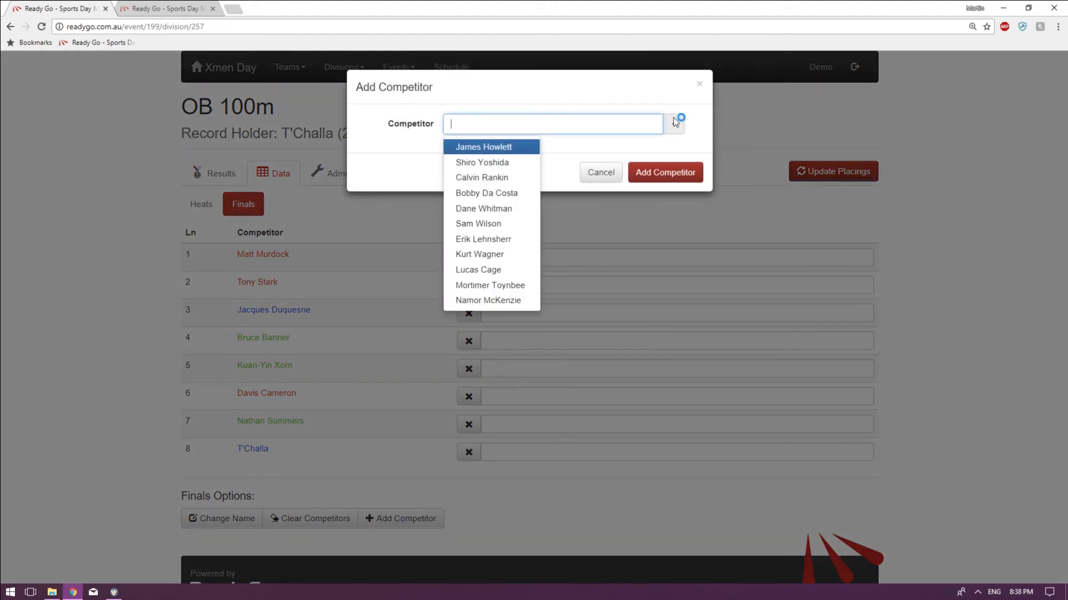
click(481, 177)
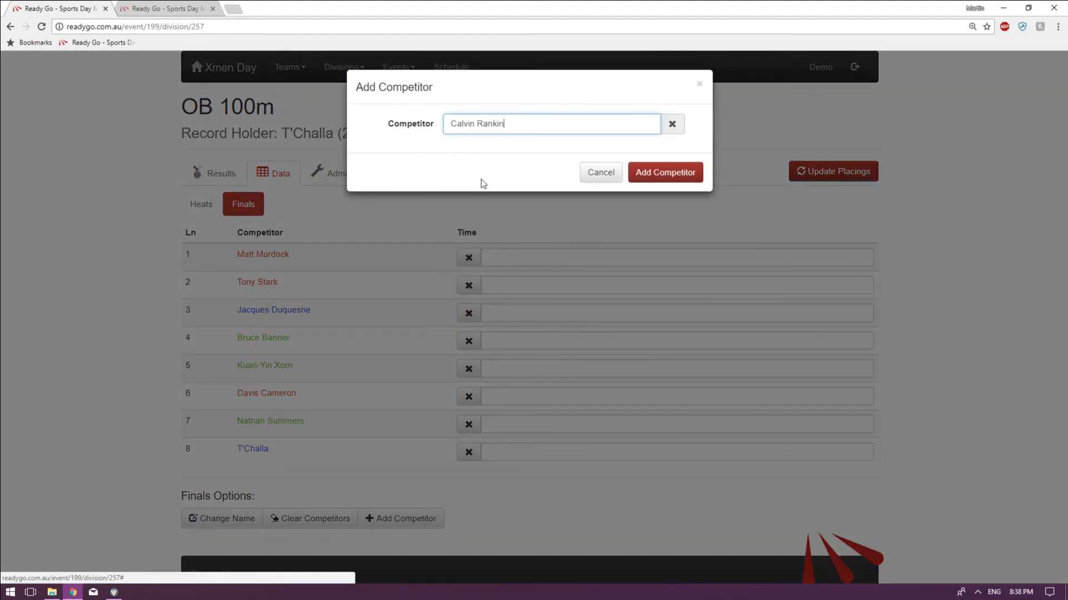
click(658, 181)
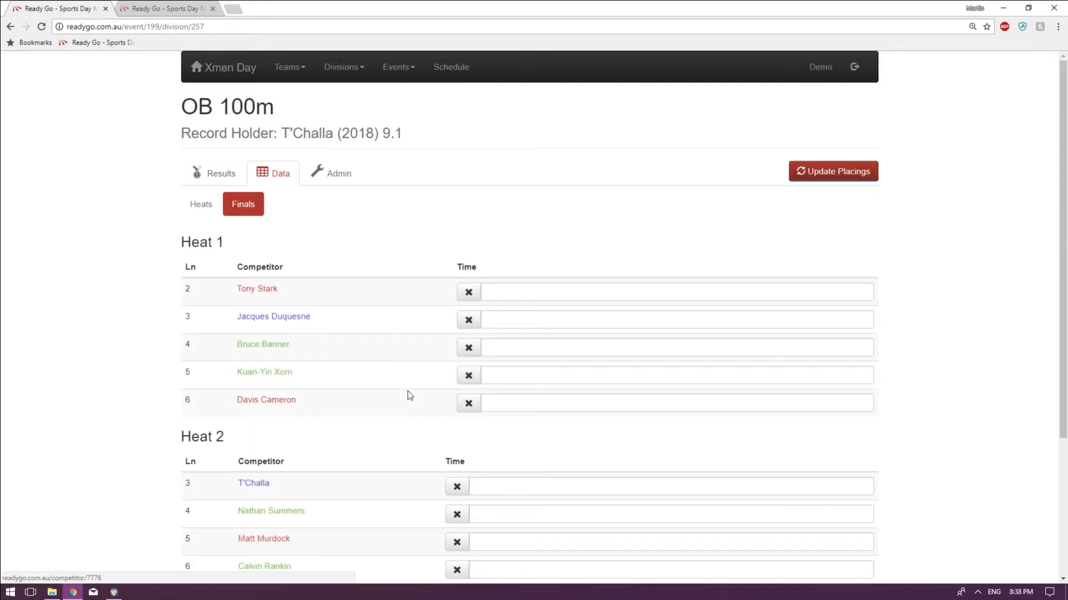
scroll(396, 422, down, 4)
scroll(396, 423, up, 3)
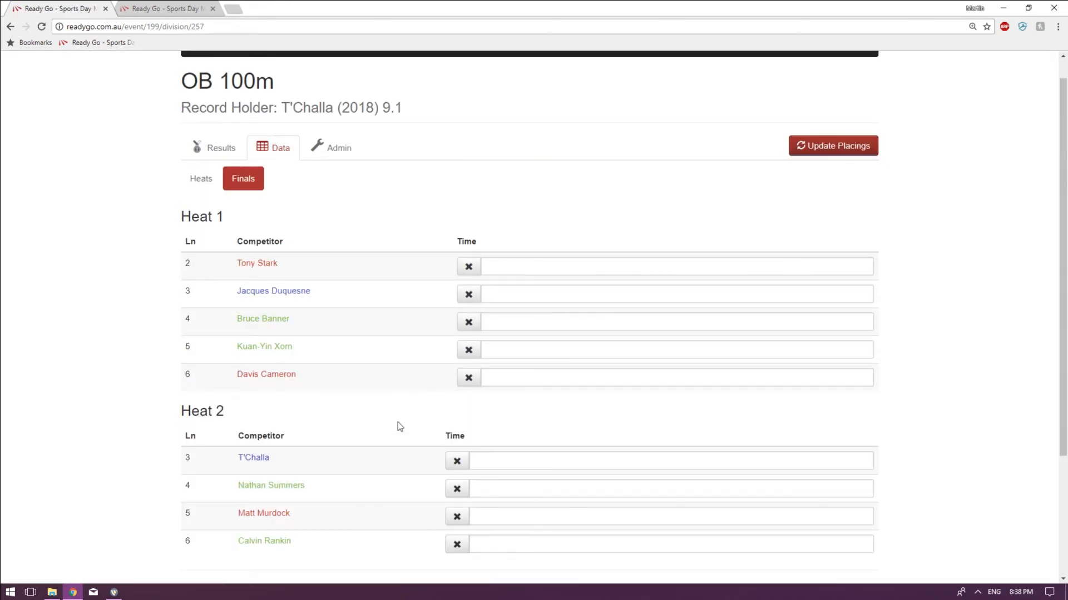
scroll(398, 421, down, 3)
scroll(398, 420, up, 4)
scroll(294, 249, down, 2)
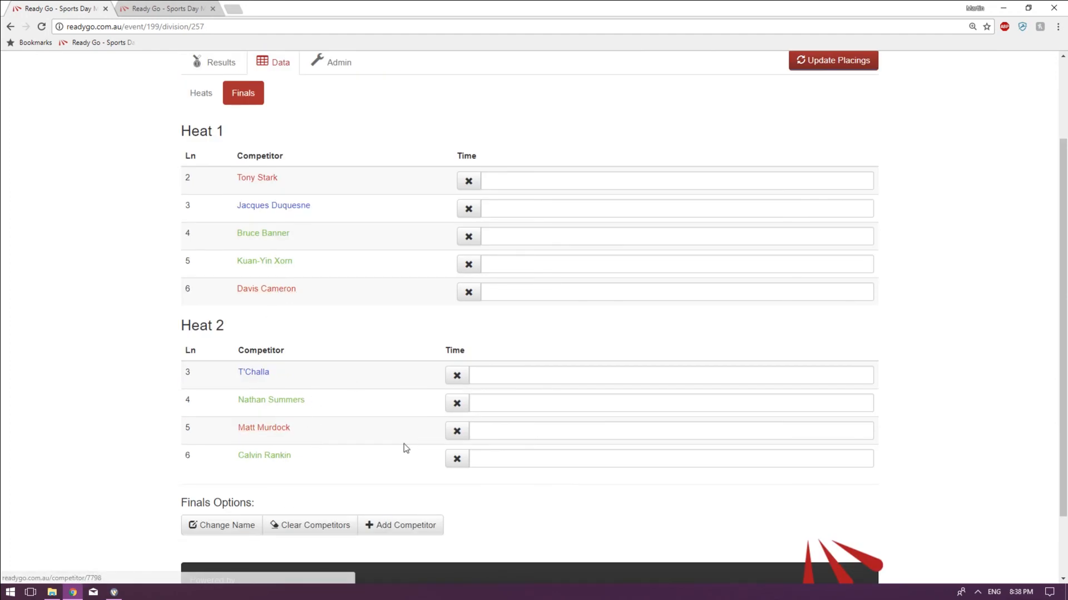
Step: Clear the finals competitors and advance the best from all heats to the finals instead
click(317, 523)
click(594, 223)
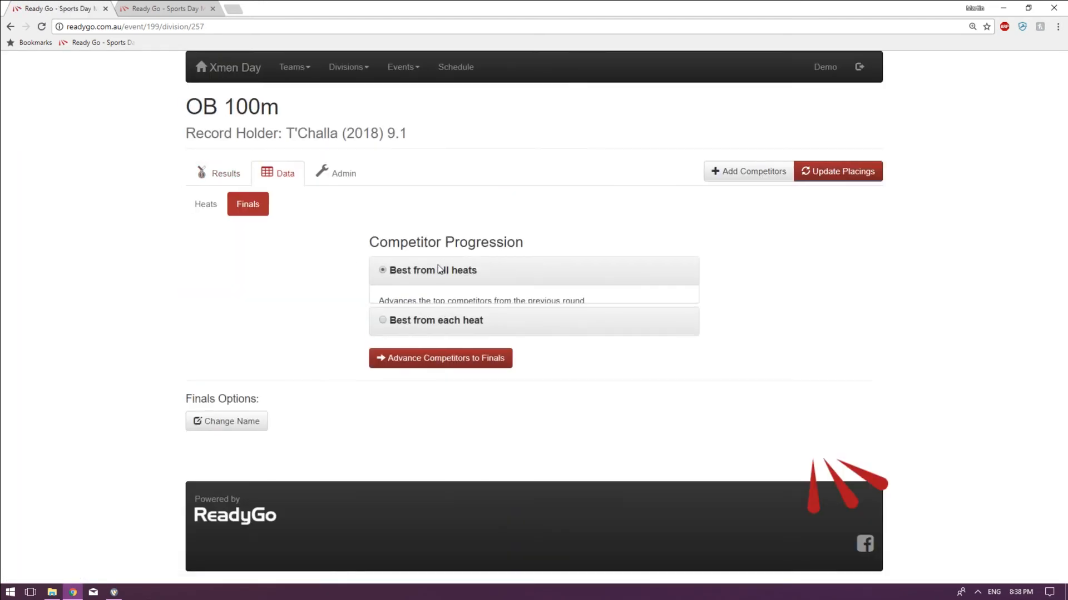
click(452, 408)
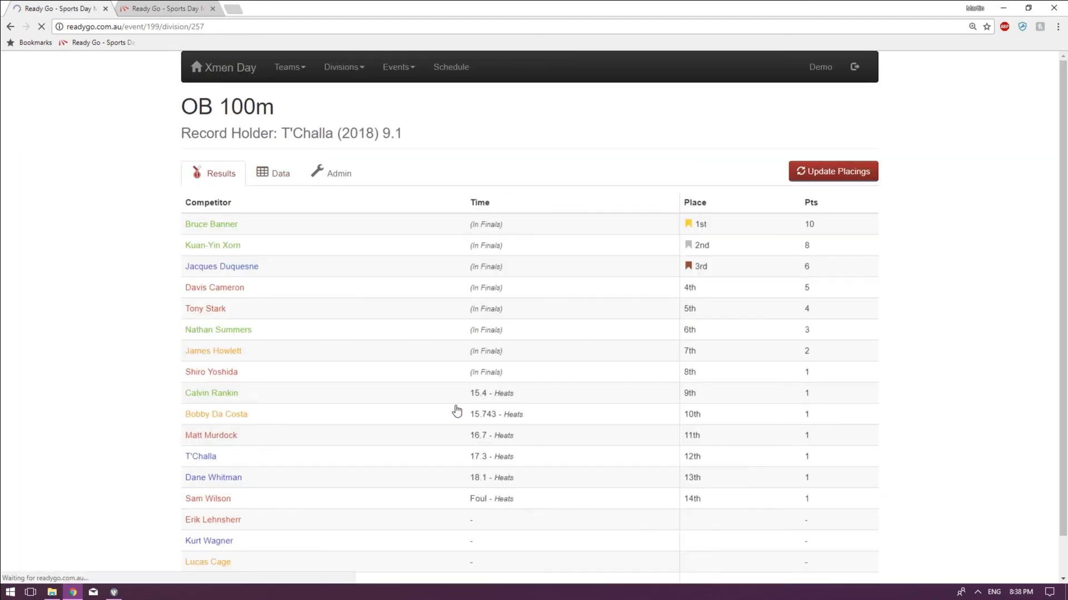
Step: Enter finals times of 1 to 8 for lanes 1 to 8 in order and update the placings
click(545, 259)
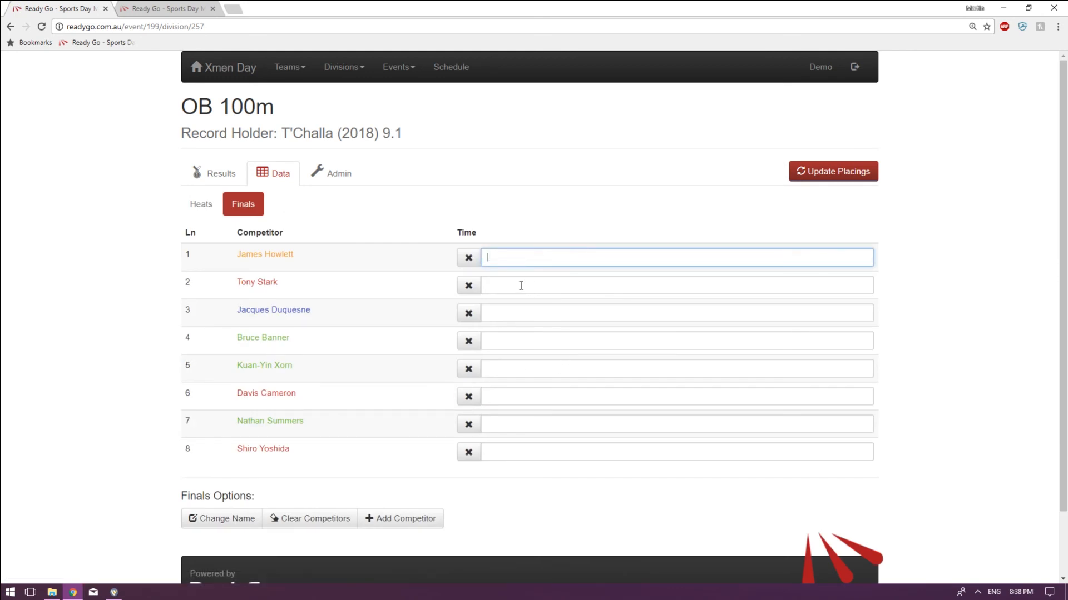
text(1	2	3	4	5	6)
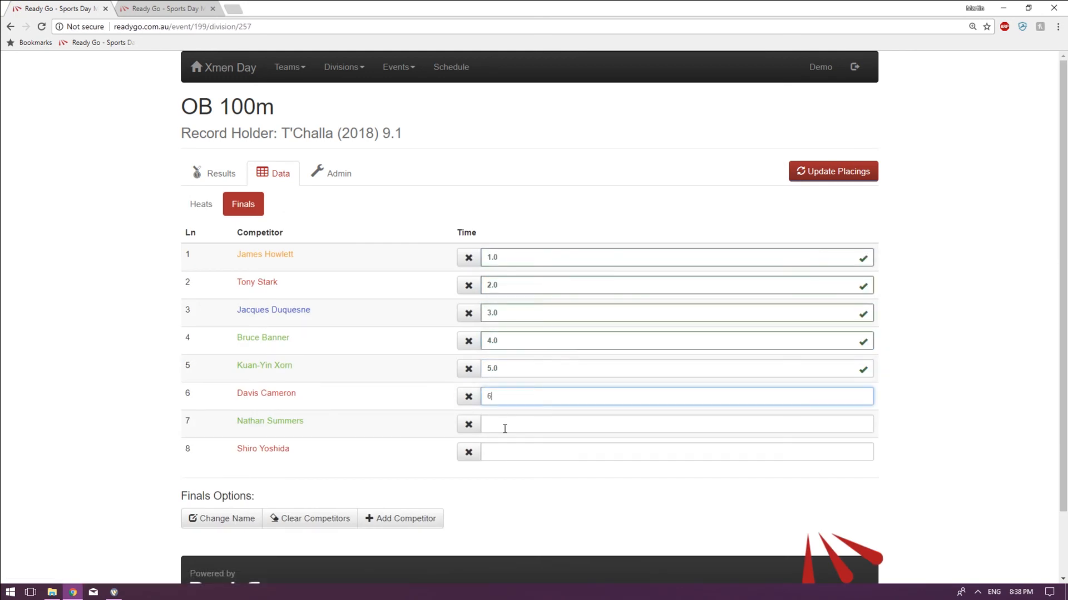
text(	7	8)
click(843, 183)
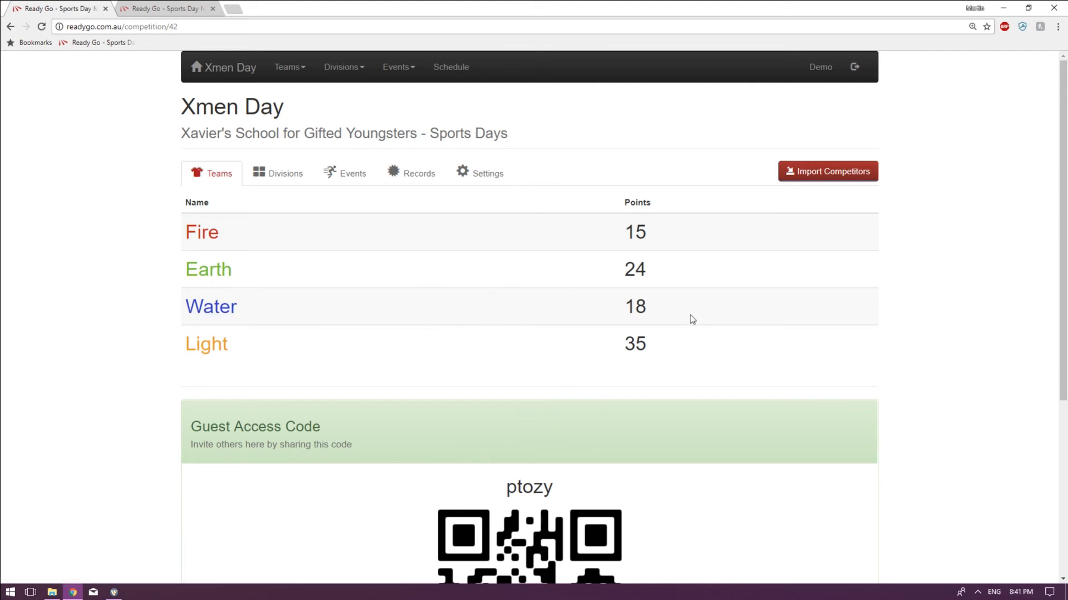
Step: Open the OB division from the competition's divisions and compare the points and event counts of its competitors
click(283, 182)
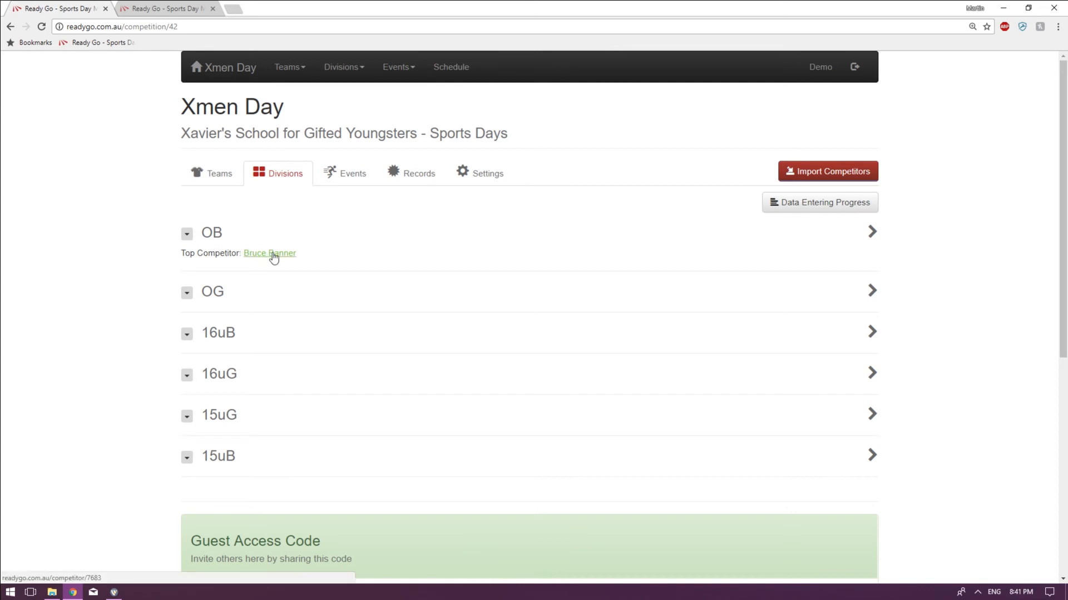
click(217, 236)
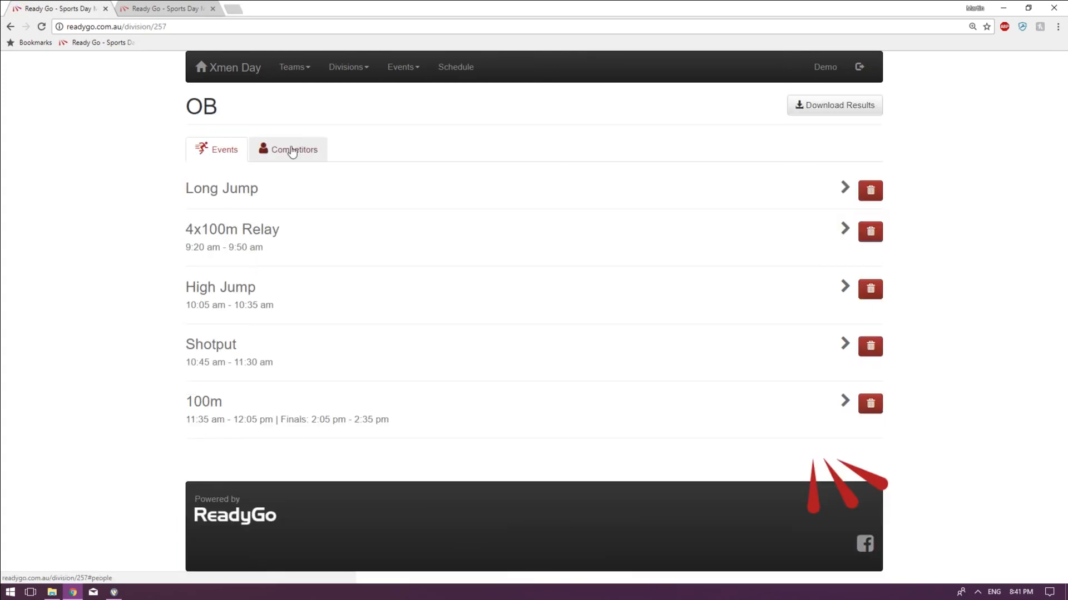
click(292, 151)
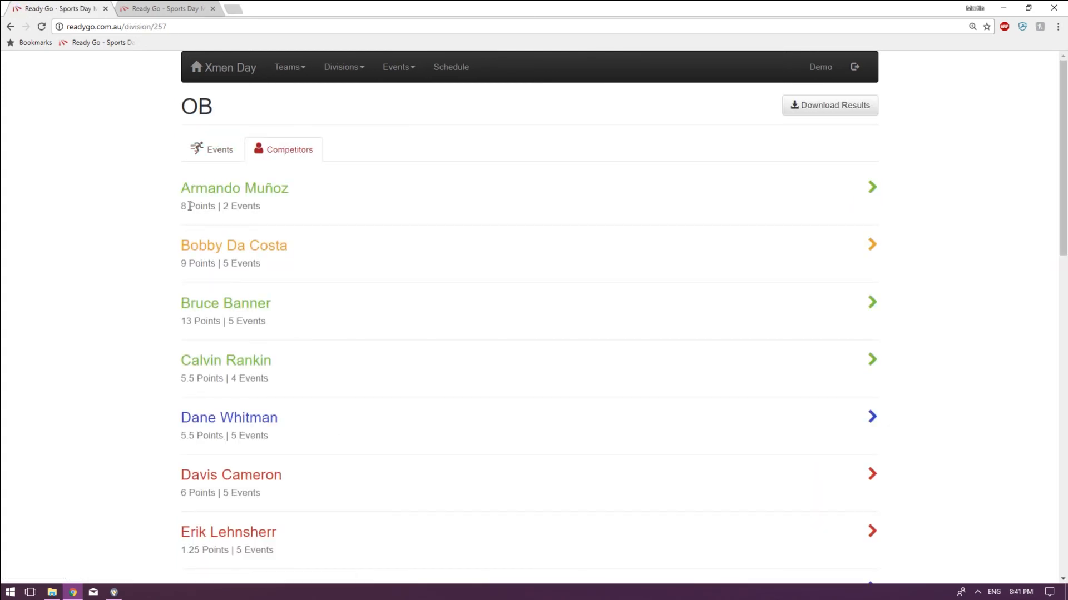
scroll(190, 207, down, 15)
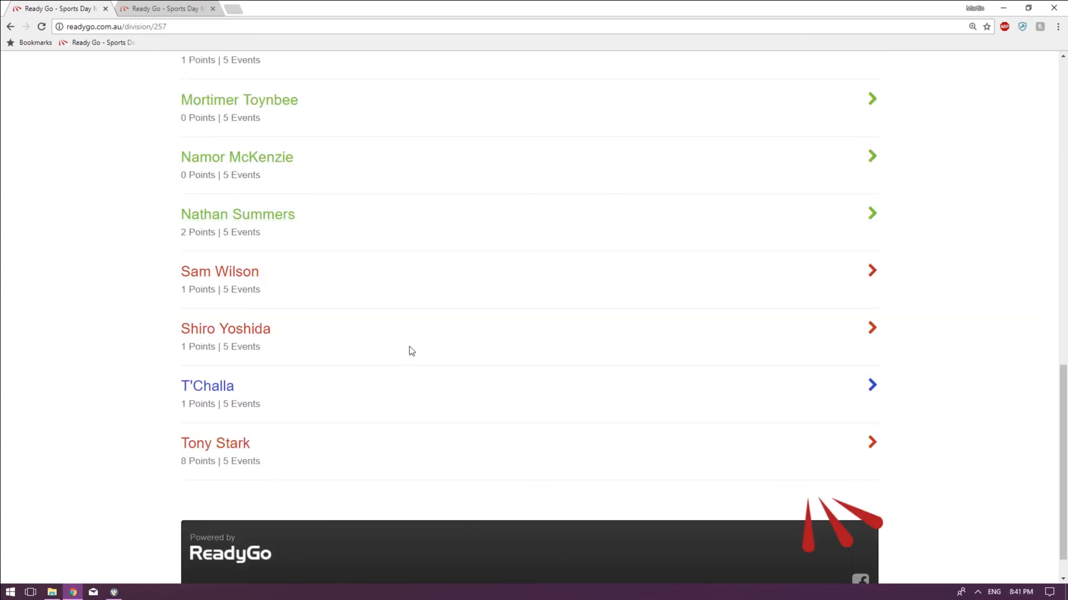
scroll(409, 348, up, 15)
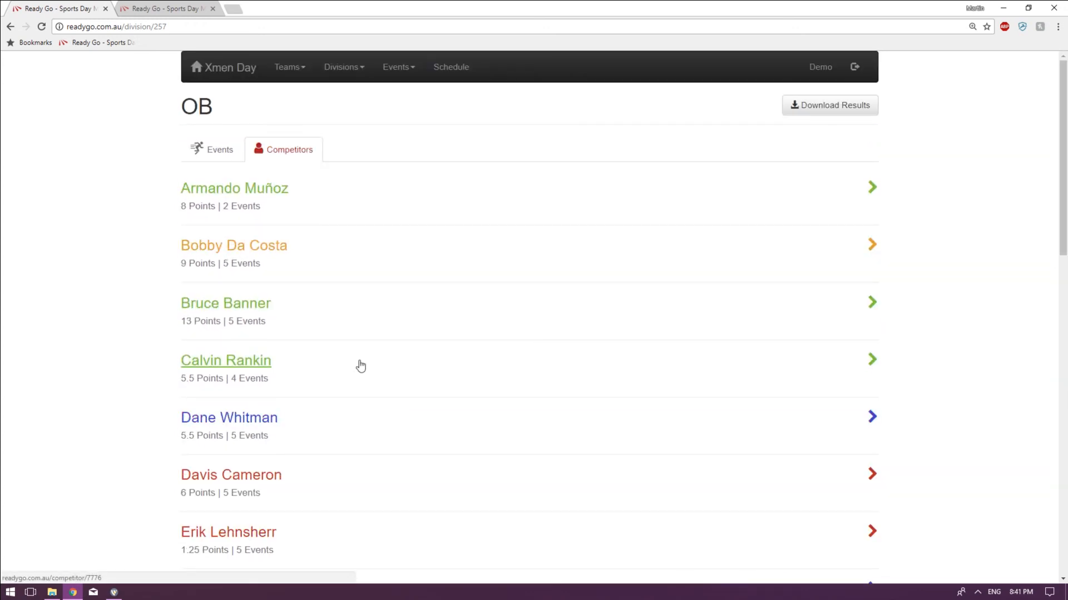
drag(176, 322, 275, 322)
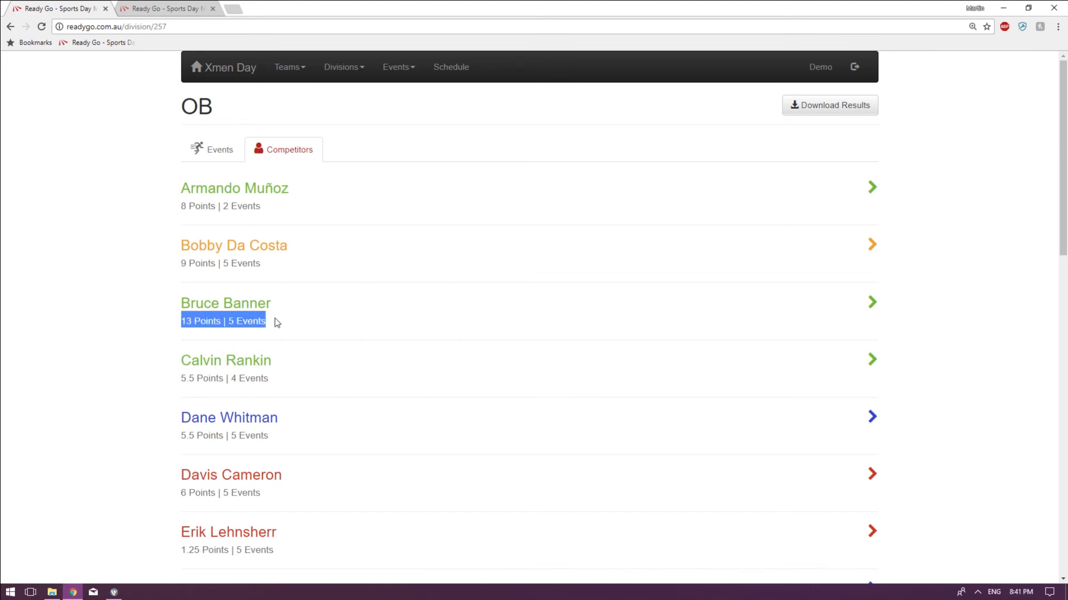
scroll(361, 348, down, 4)
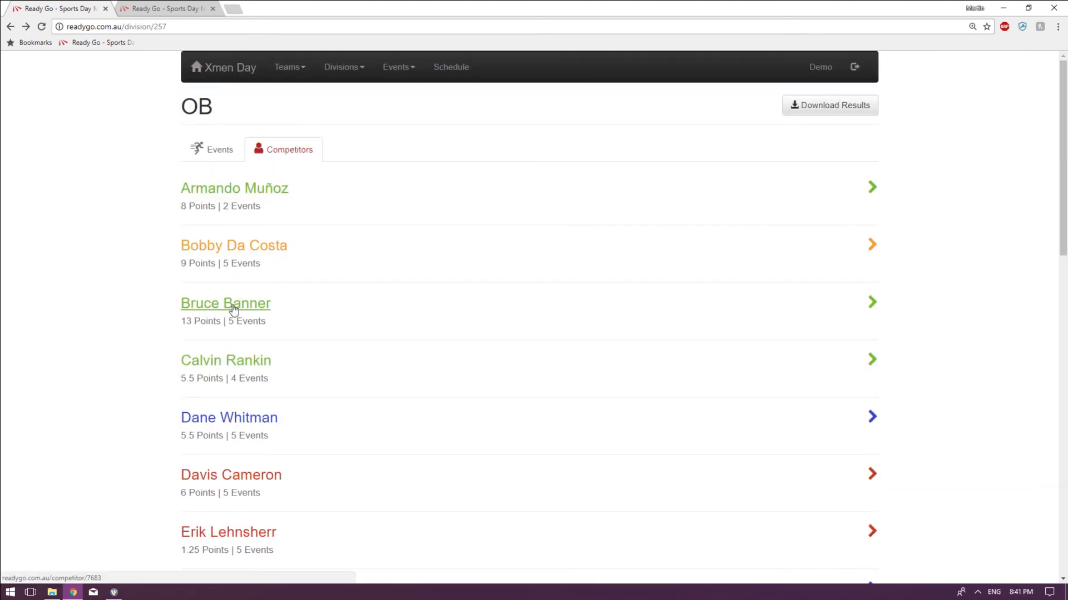
Step: Open the OB top competitor's schedule and examine the placings and points for Long Jump and 100m
click(234, 309)
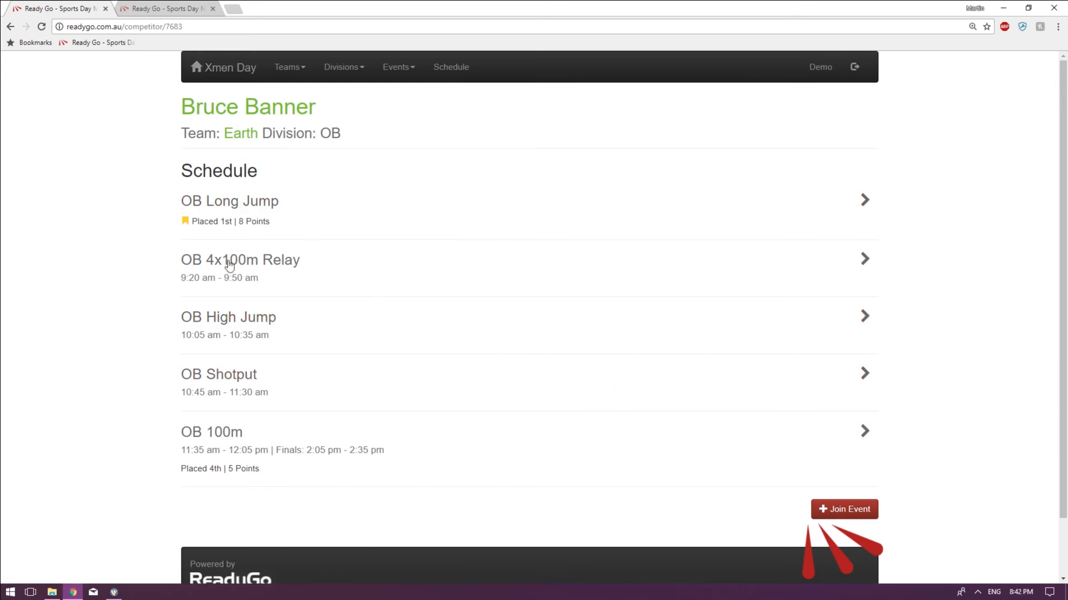
drag(165, 220, 293, 222)
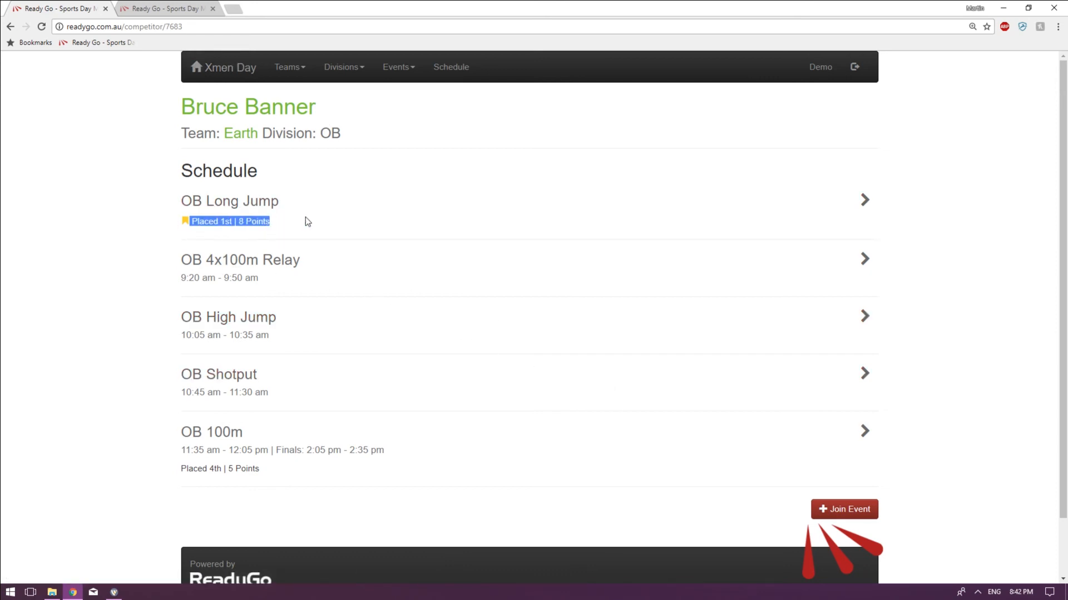
drag(175, 471, 304, 467)
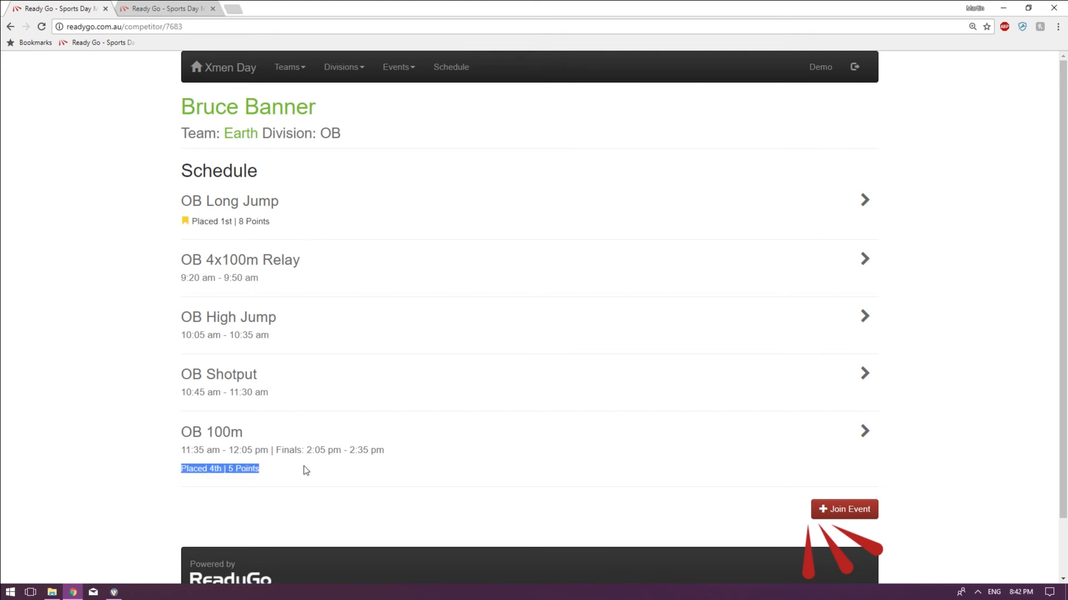
click(304, 467)
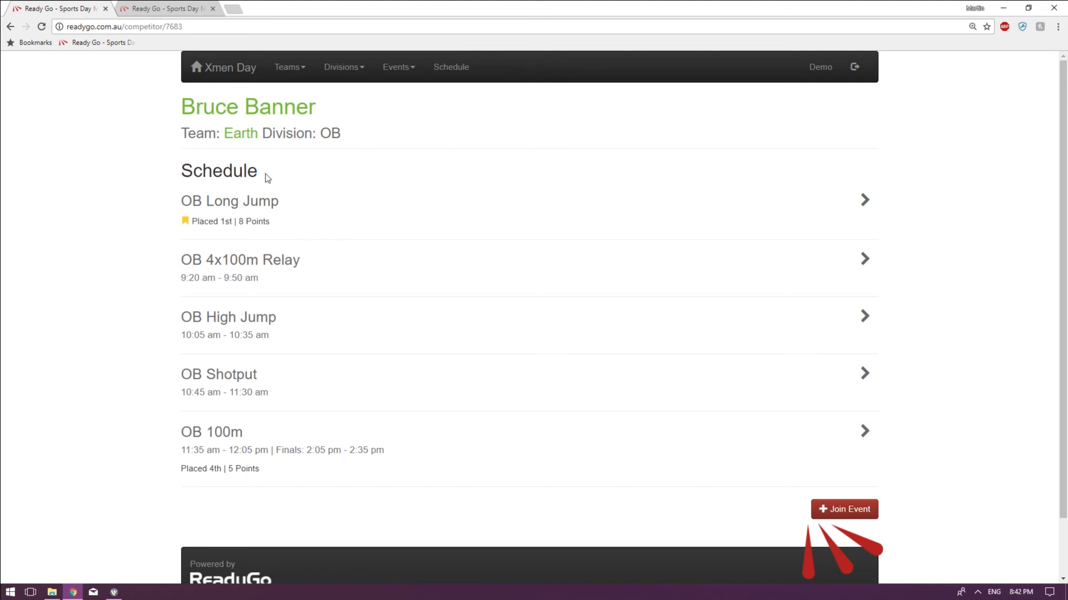
Step: View the Xmen Day data entering progress by division and list the OB events that have no results
click(243, 72)
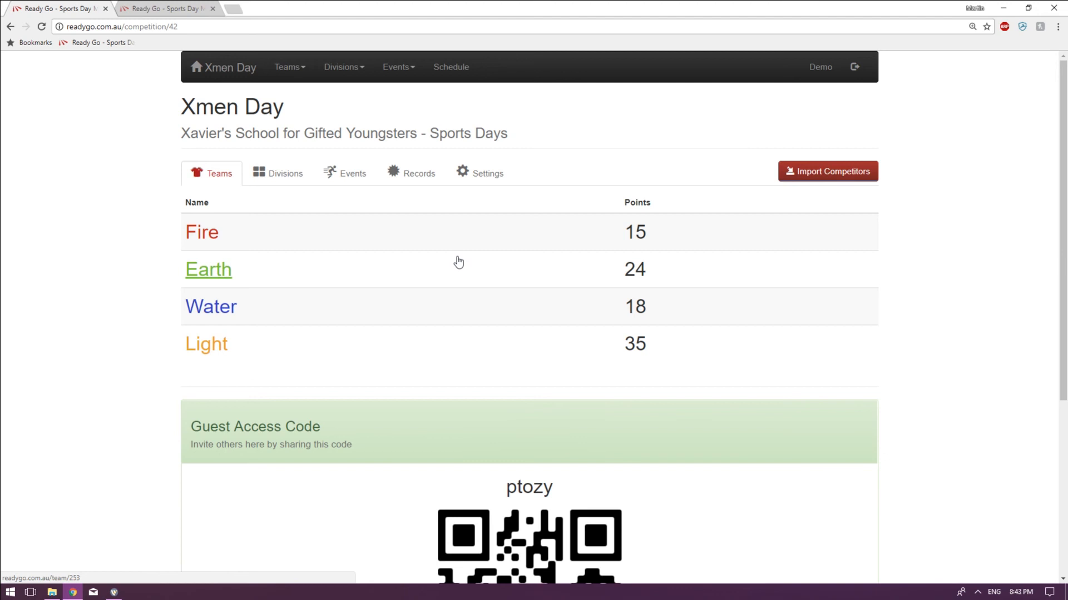
click(345, 173)
click(271, 175)
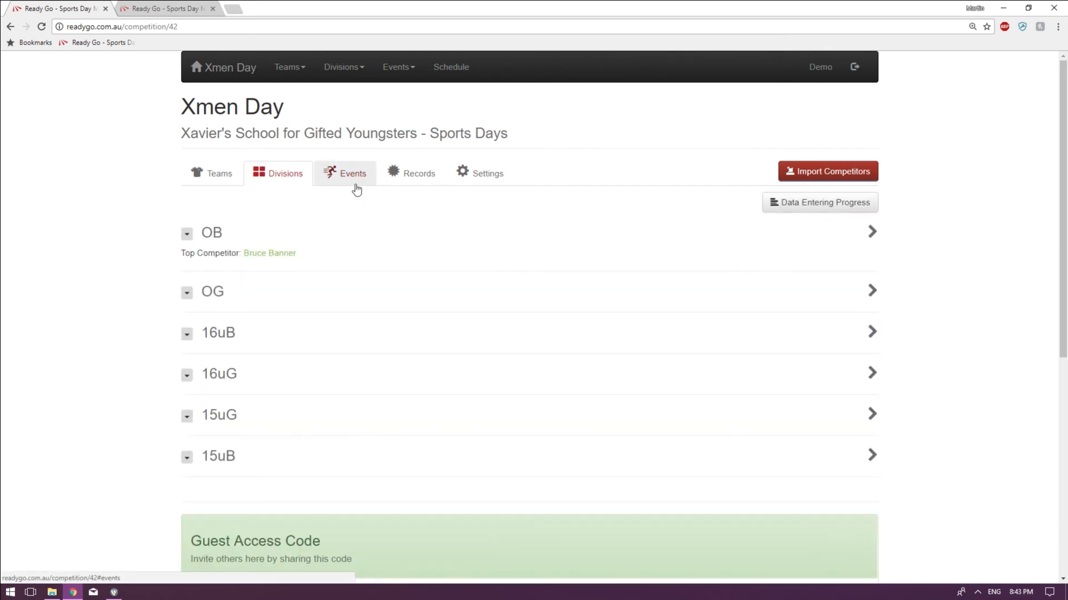
click(829, 210)
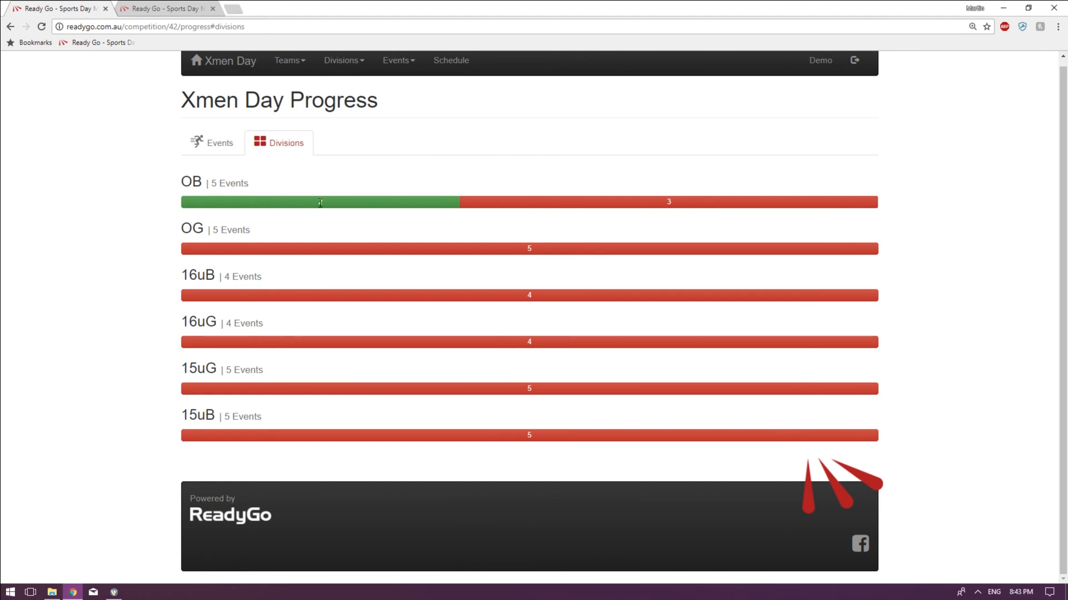
click(669, 201)
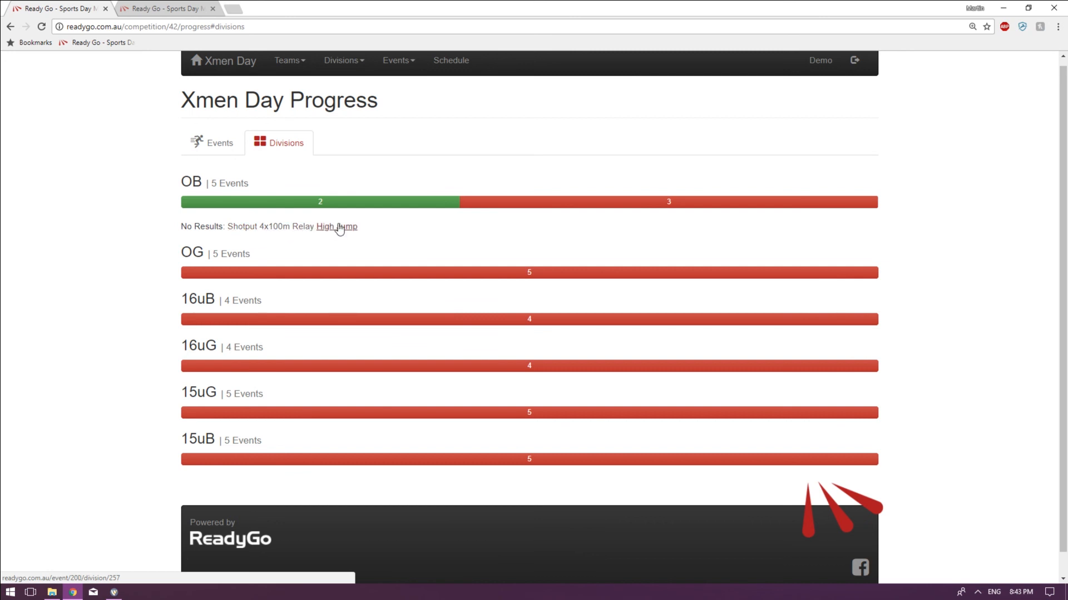
Step: Check the data entering progress by event, list the Long Jump divisions without results, and return to the division view
click(219, 143)
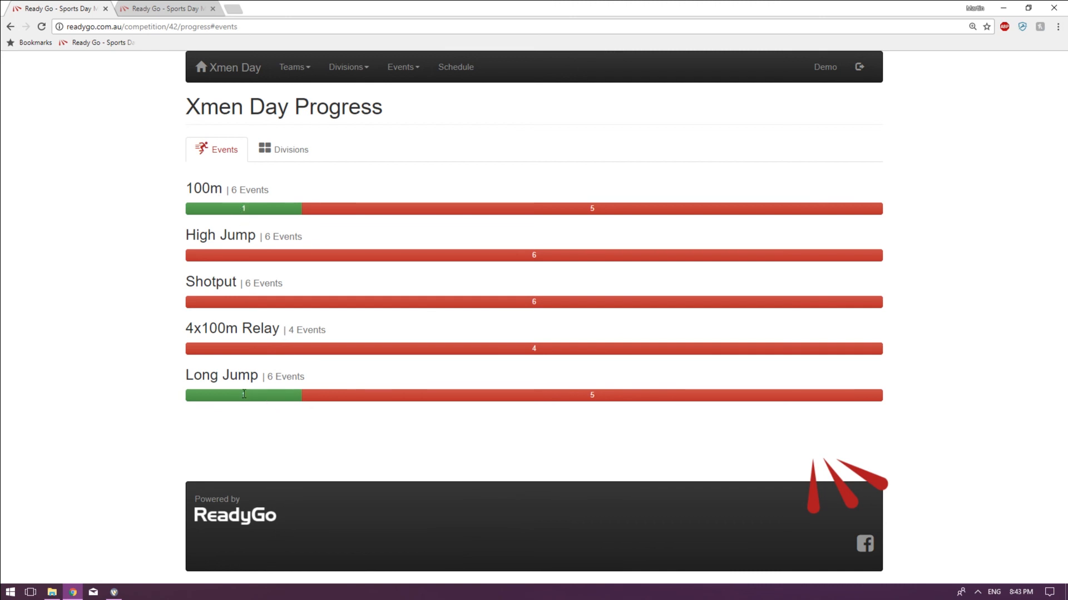
click(593, 395)
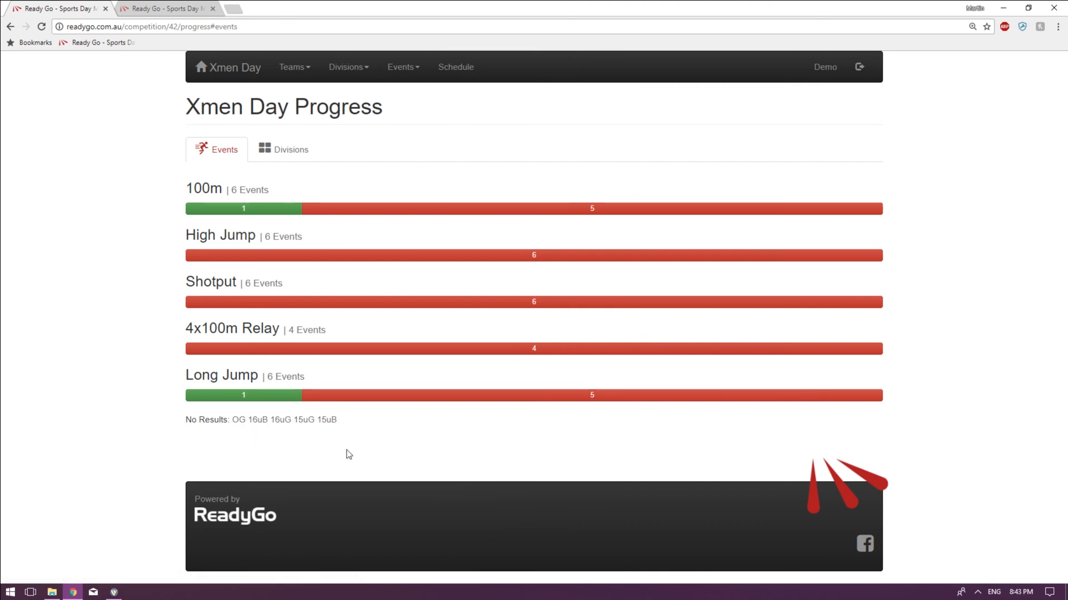
click(294, 149)
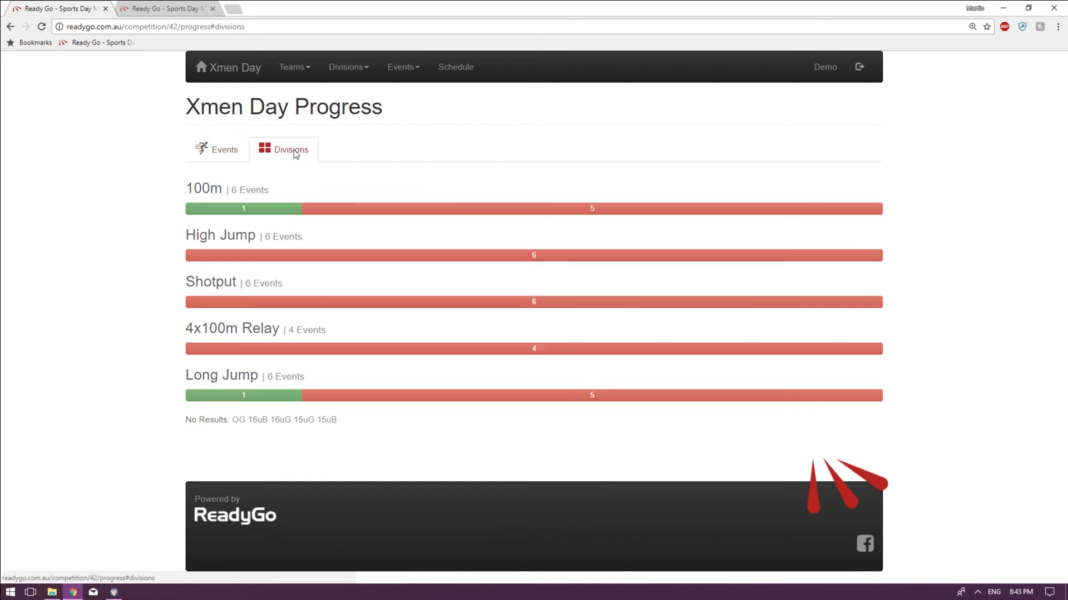